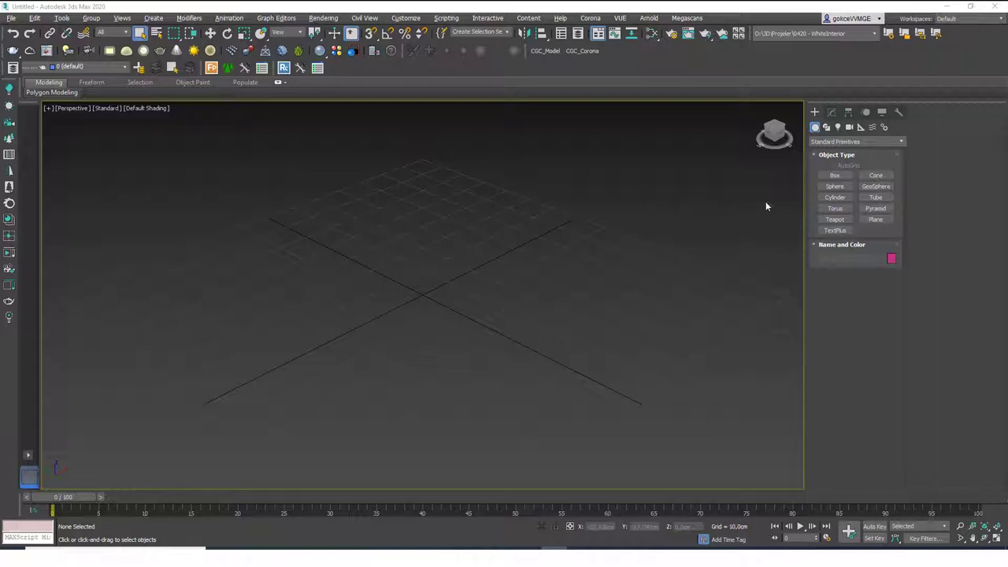
Draw a flat box about 92 cm wide, 30 cm long and 8 cm high across the grid centre
{"action": "left_click", "coordinate": [837, 177]}
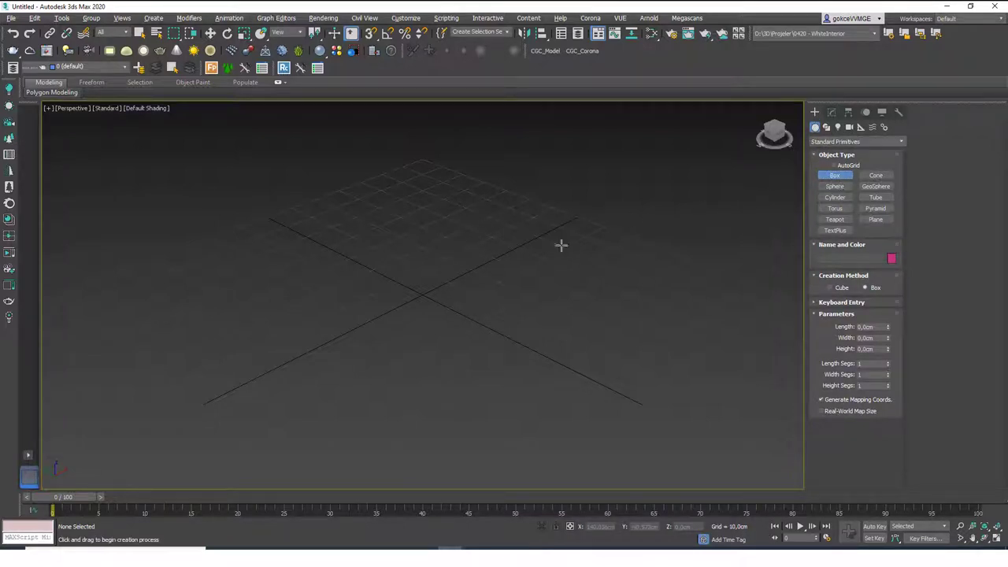
{"action": "left_click_drag", "start_coordinate": [474, 233], "coordinate": [305, 396]}
{"action": "left_click", "coordinate": [317, 343]}
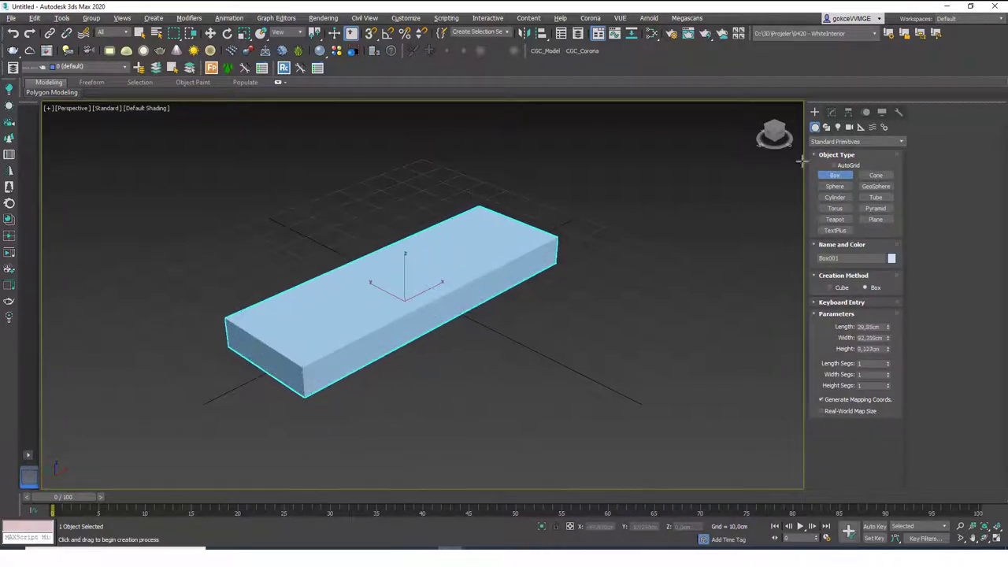
Set the box's width to 100 cm and its height to 150 cm
{"action": "left_click", "coordinate": [833, 113]}
{"action": "double_click", "coordinate": [874, 276]}
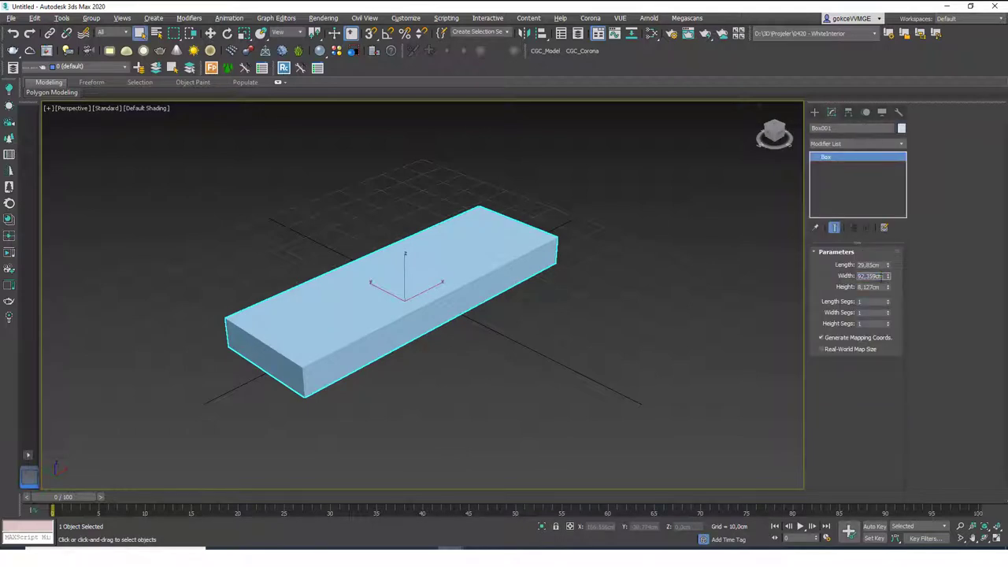
{"action": "type", "text": "100"}
{"action": "key", "text": "Return"}
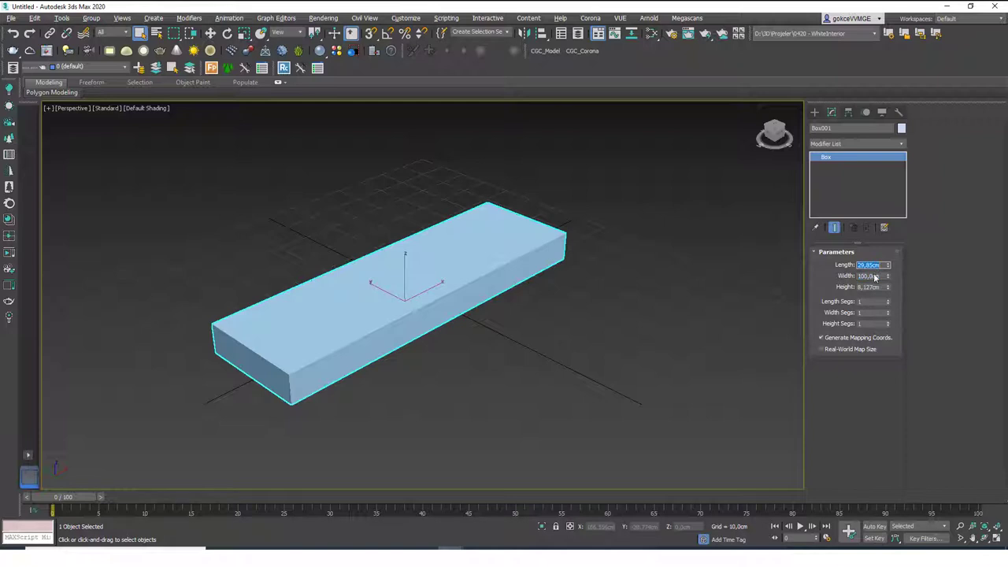
{"action": "key", "text": "Tab"}
{"action": "type", "text": "12"}
{"action": "key", "text": "BackSpace"}
{"action": "type", "text": "50"}
{"action": "key", "text": "Return"}
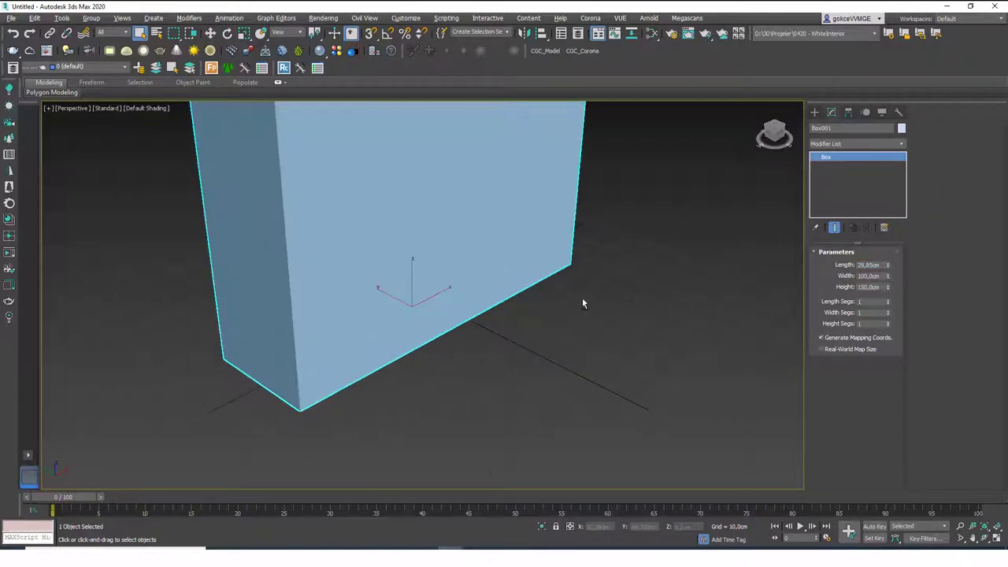
Set the upright box's length to 20 cm
{"action": "scroll", "coordinate": [582, 297], "scroll_direction": "down", "scroll_amount": 6}
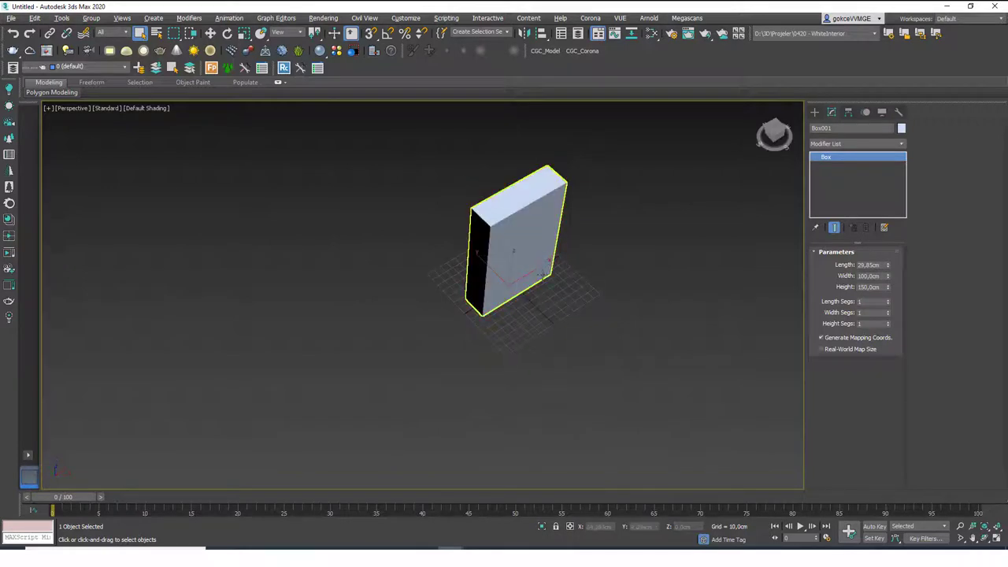
{"action": "middle_click_drag", "start_coordinate": [540, 268], "coordinate": [512, 285], "text": "alt"}
{"action": "scroll", "coordinate": [537, 225], "scroll_direction": "up", "scroll_amount": 3}
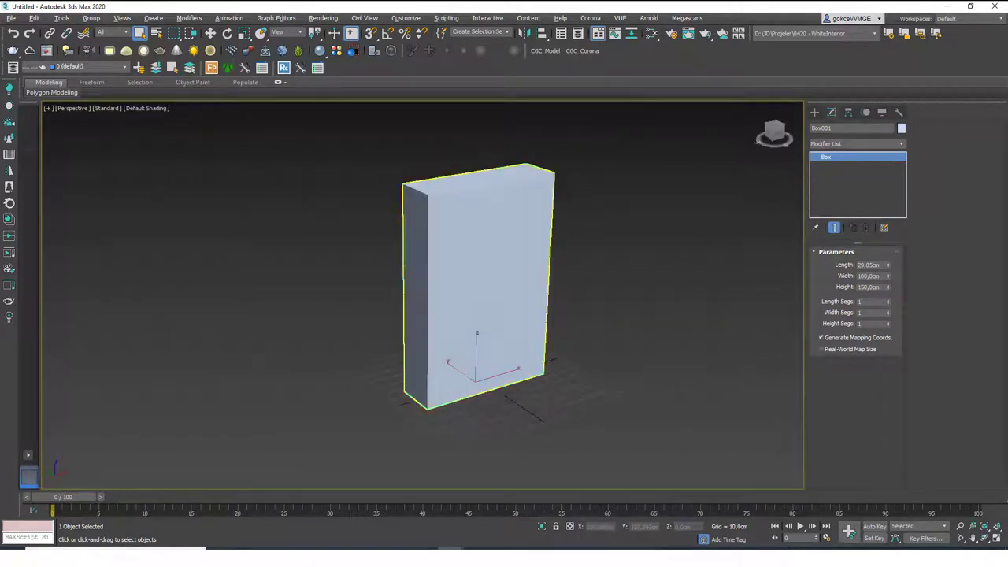
{"action": "scroll", "coordinate": [512, 279], "scroll_direction": "up", "scroll_amount": 1}
{"action": "left_click", "coordinate": [876, 264]}
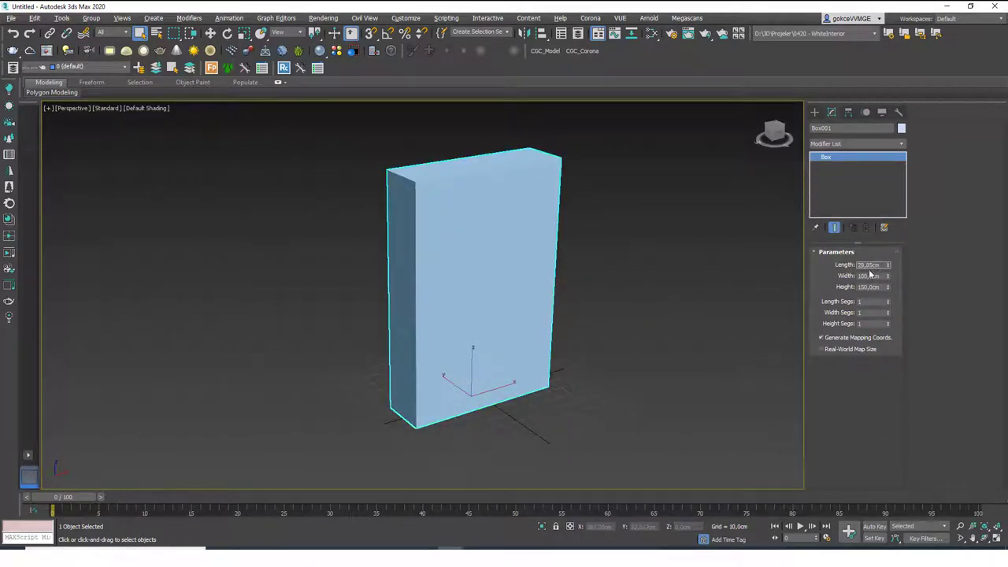
{"action": "double_click", "coordinate": [867, 265]}
{"action": "type", "text": "20"}
{"action": "key", "text": "Return"}
Set the box's length to 0,4 cm to make it a thin back panel
{"action": "middle_click_drag", "start_coordinate": [513, 287], "coordinate": [496, 315]}
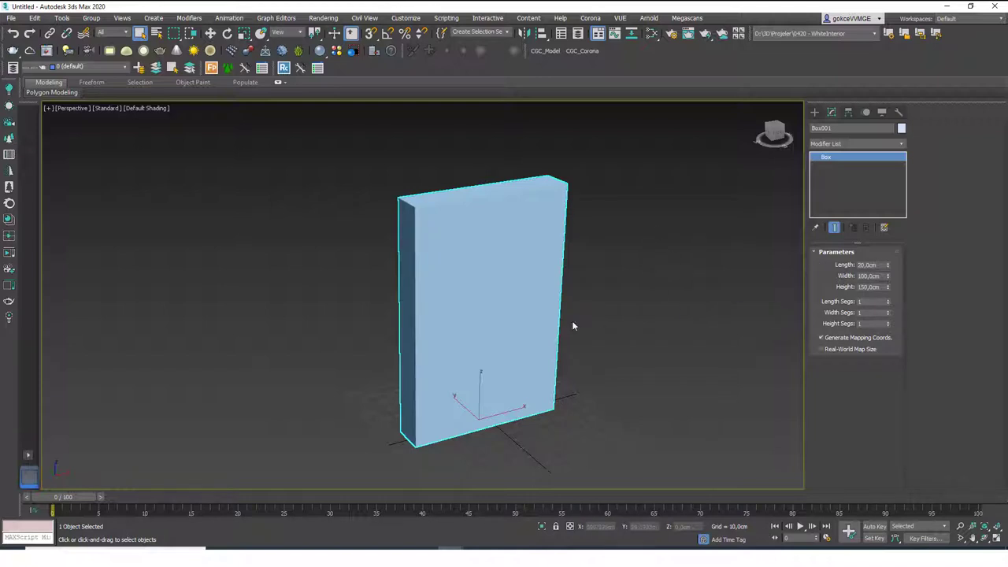
{"action": "double_click", "coordinate": [868, 264]}
{"action": "type", "text": "1"}
{"action": "key", "text": "Escape"}
{"action": "type", "text": "0,4"}
{"action": "key", "text": "Return"}
{"action": "middle_click_drag", "start_coordinate": [684, 288], "coordinate": [486, 269]}
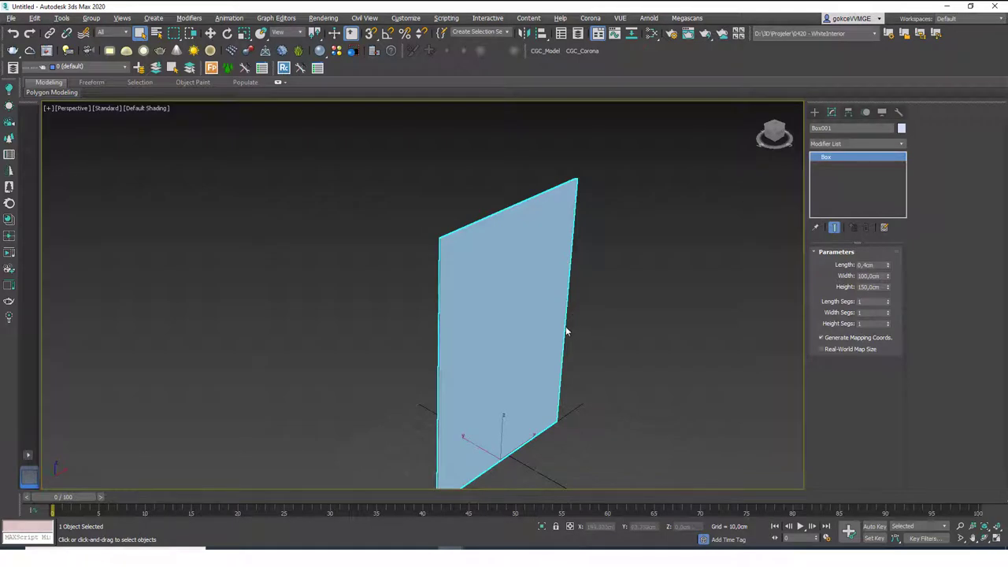
Move the thin panel to the world origin by zeroing its X and Y positions
{"action": "middle_click_drag", "start_coordinate": [565, 331], "coordinate": [458, 386], "text": "alt"}
{"action": "scroll", "coordinate": [438, 377], "scroll_direction": "up", "scroll_amount": 1}
{"action": "key", "text": "w"}
{"action": "right_click", "coordinate": [617, 528]}
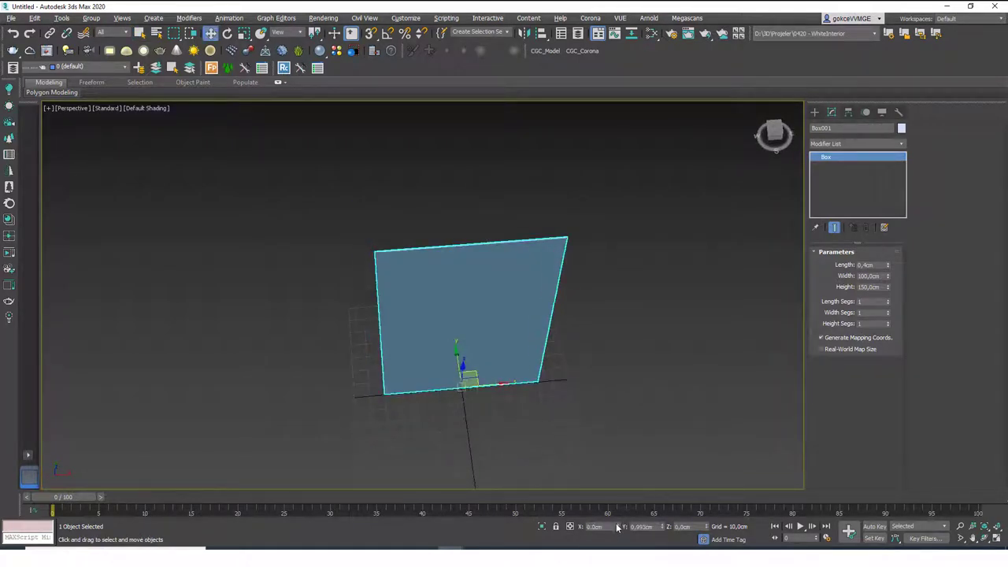
{"action": "right_click", "coordinate": [663, 527]}
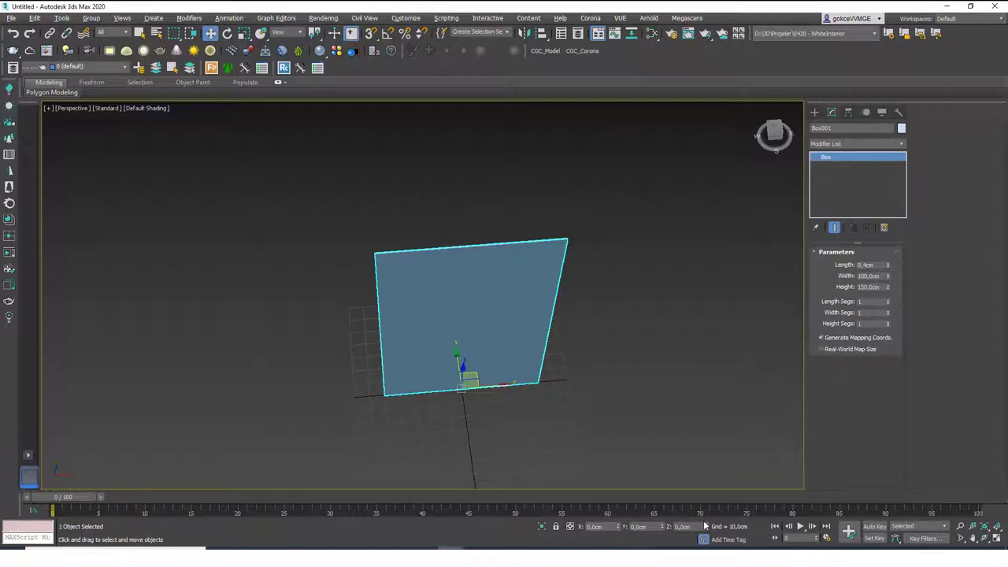
Copy the panel about 116 cm along the negative X axis
{"action": "middle_click_drag", "start_coordinate": [439, 323], "coordinate": [474, 332], "text": "alt"}
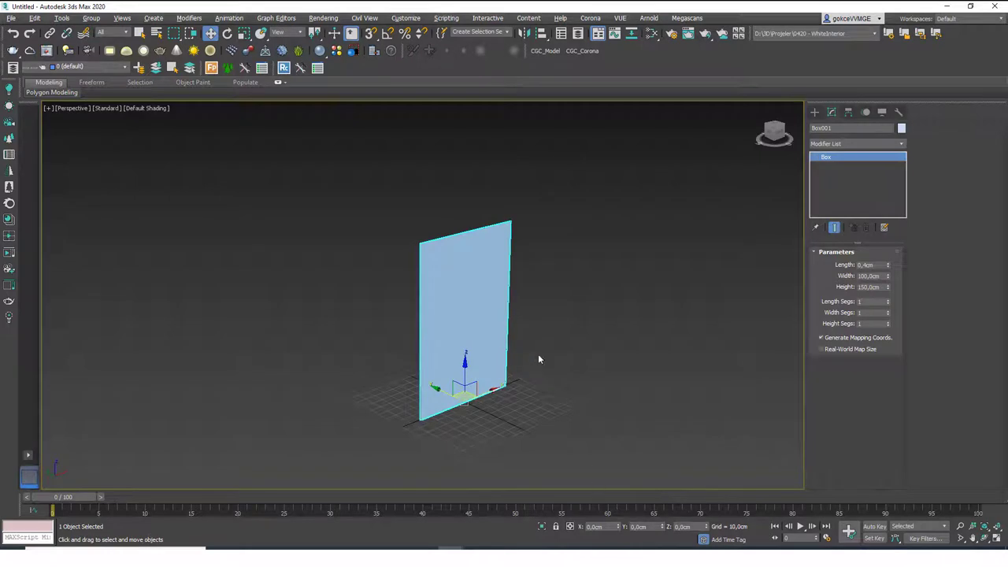
{"action": "middle_click_drag", "start_coordinate": [540, 359], "coordinate": [494, 363], "text": "alt"}
{"action": "scroll", "coordinate": [483, 370], "scroll_direction": "up", "scroll_amount": 3}
{"action": "left_click_drag", "start_coordinate": [487, 390], "coordinate": [260, 414], "text": "shift"}
{"action": "left_click", "coordinate": [497, 326]}
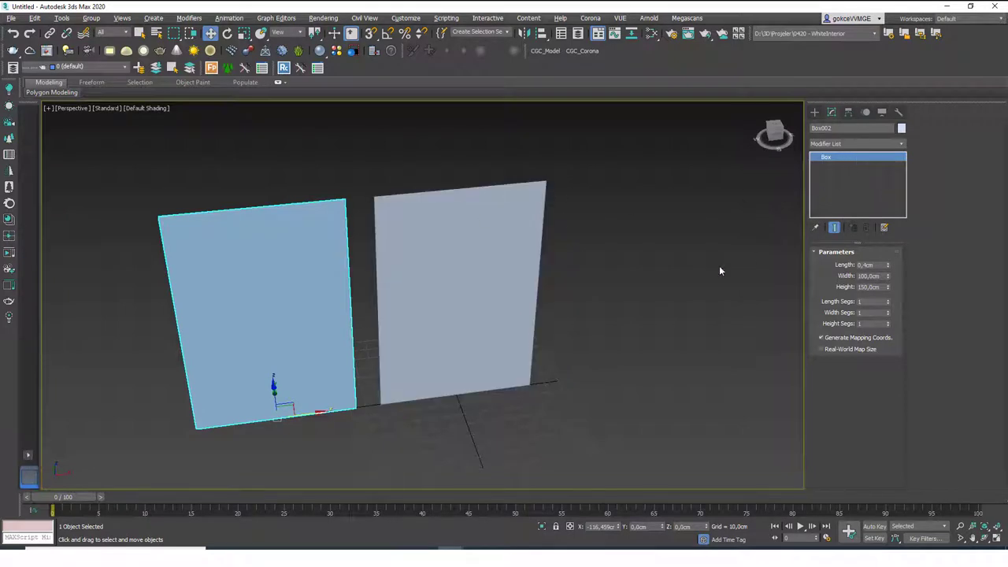
Turn the copied panel into a side board by setting its length to 20 cm and width to 5 cm
{"action": "double_click", "coordinate": [865, 265]}
{"action": "type", "text": "20"}
{"action": "key", "text": "Return"}
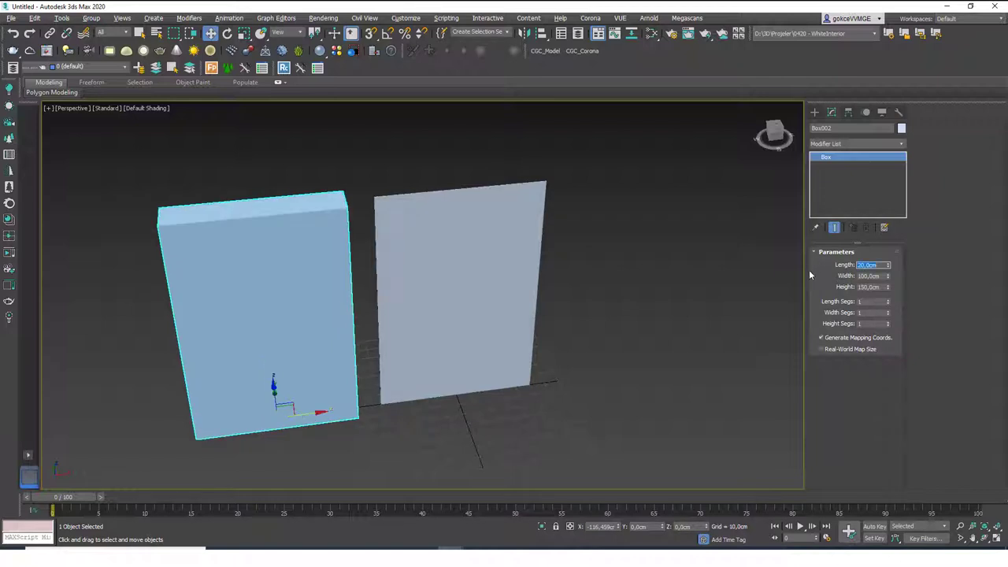
{"action": "double_click", "coordinate": [863, 275]}
{"action": "type", "text": "5"}
{"action": "key", "text": "Return"}
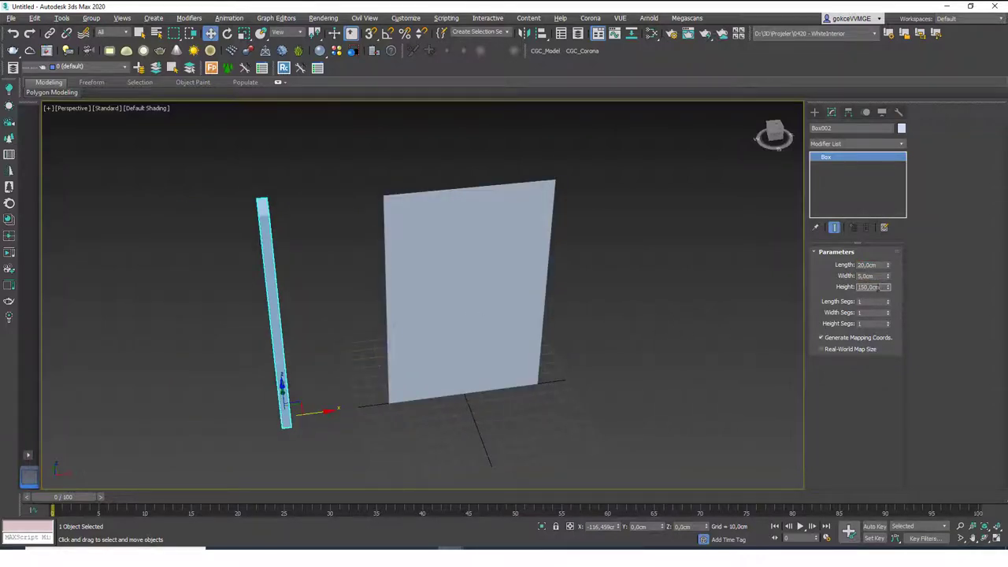
Align the side board to the back panel on X only, matching its minimum to the panel's maximum
{"action": "middle_click_drag", "start_coordinate": [422, 378], "coordinate": [399, 356], "text": "alt"}
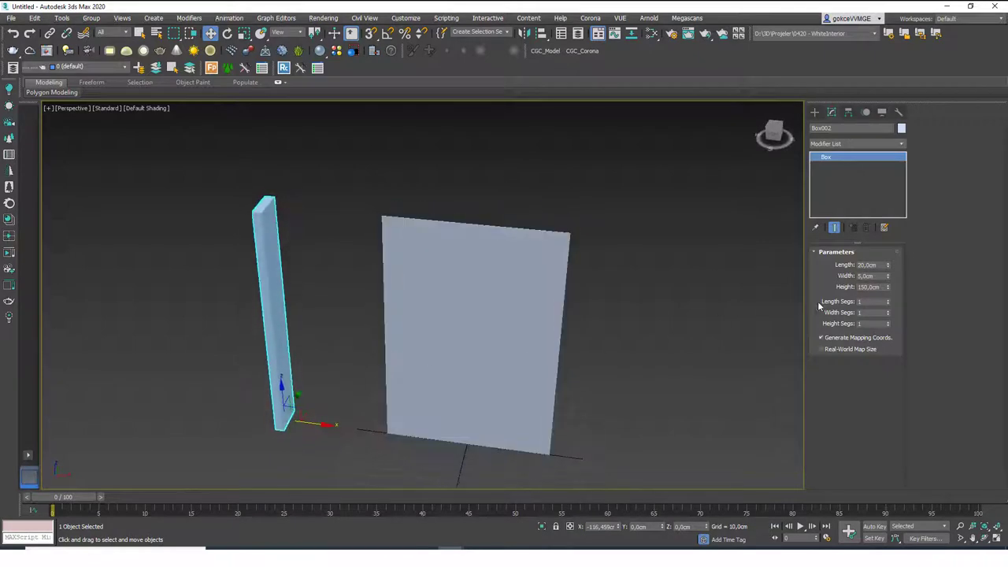
{"action": "middle_click_drag", "start_coordinate": [503, 345], "coordinate": [412, 364], "text": "alt"}
{"action": "key", "text": "alt+a"}
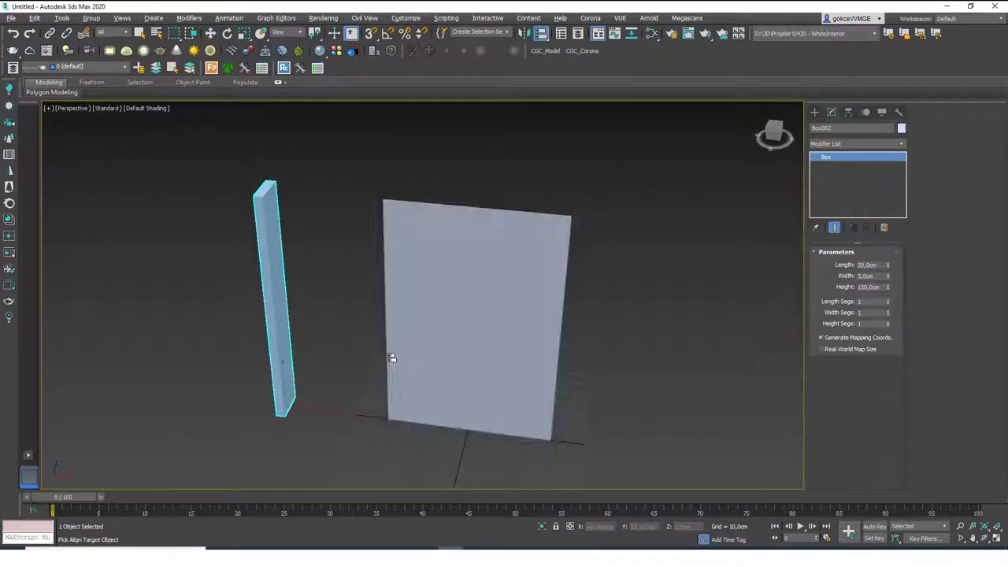
{"action": "left_click", "coordinate": [426, 347]}
{"action": "left_click_drag", "start_coordinate": [492, 179], "coordinate": [646, 155]}
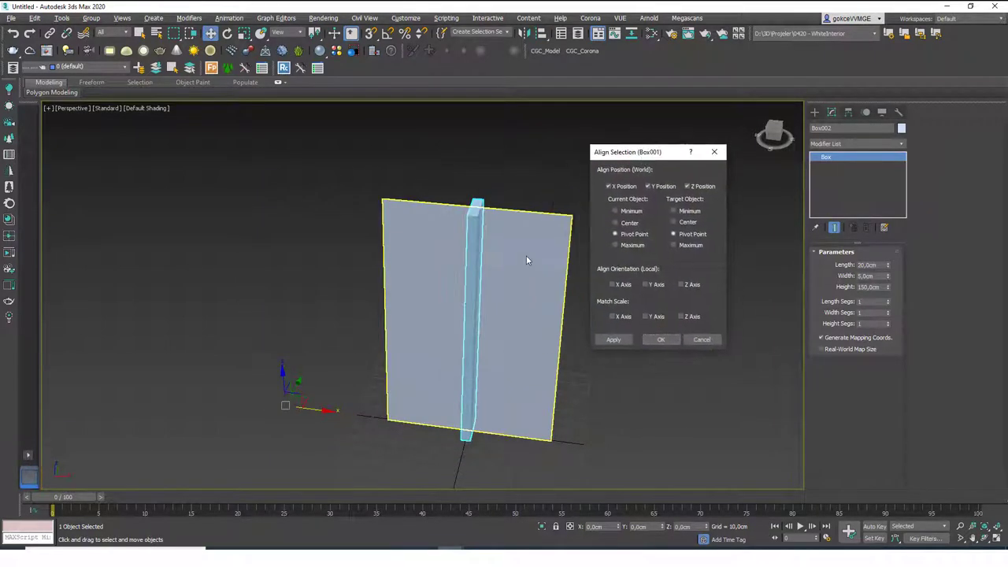
{"action": "left_click", "coordinate": [647, 186]}
{"action": "left_click", "coordinate": [687, 187]}
{"action": "left_click", "coordinate": [630, 211]}
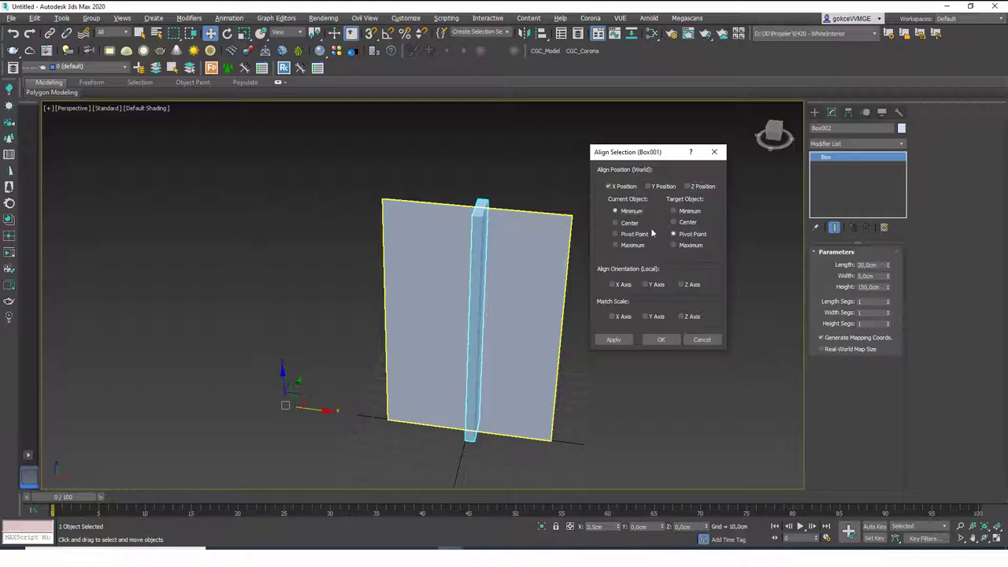
{"action": "left_click", "coordinate": [682, 245]}
{"action": "left_click", "coordinate": [650, 339]}
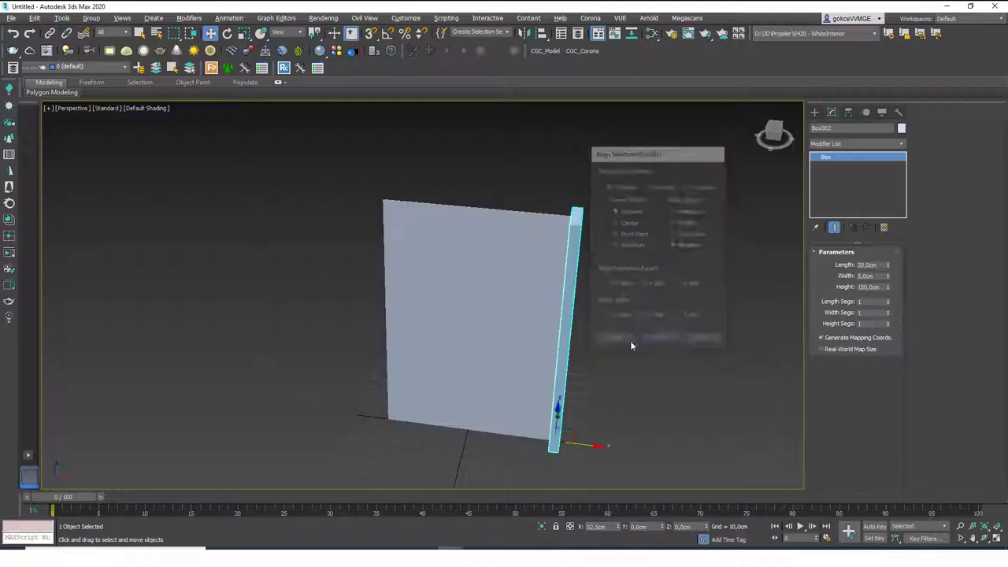
Copy the side board and align the copy on X, matching its maximum to the back panel's minimum
{"action": "left_click_drag", "start_coordinate": [562, 407], "coordinate": [334, 379], "text": "shift"}
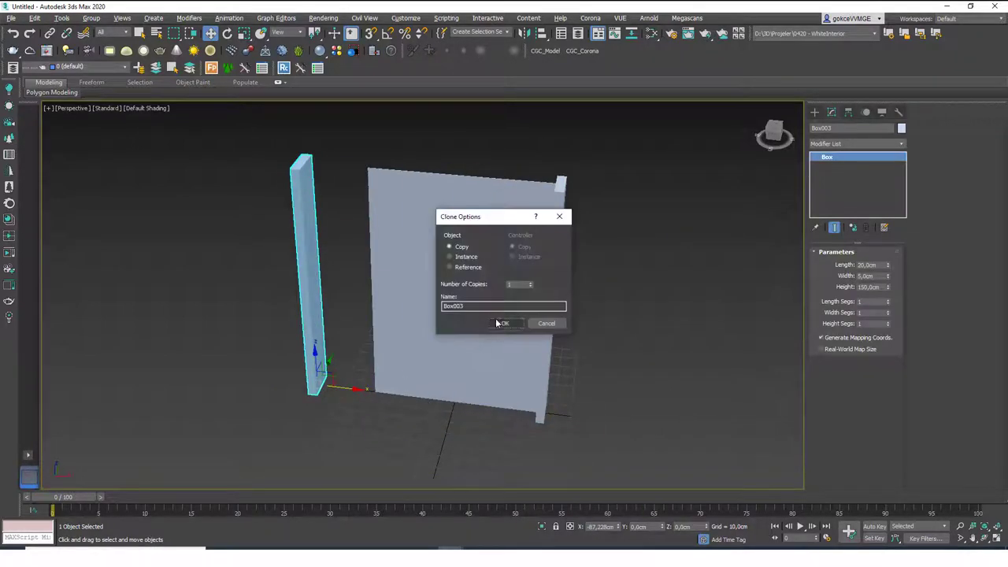
{"action": "left_click", "coordinate": [503, 325]}
{"action": "key", "text": "alt+a"}
{"action": "left_click", "coordinate": [473, 300]}
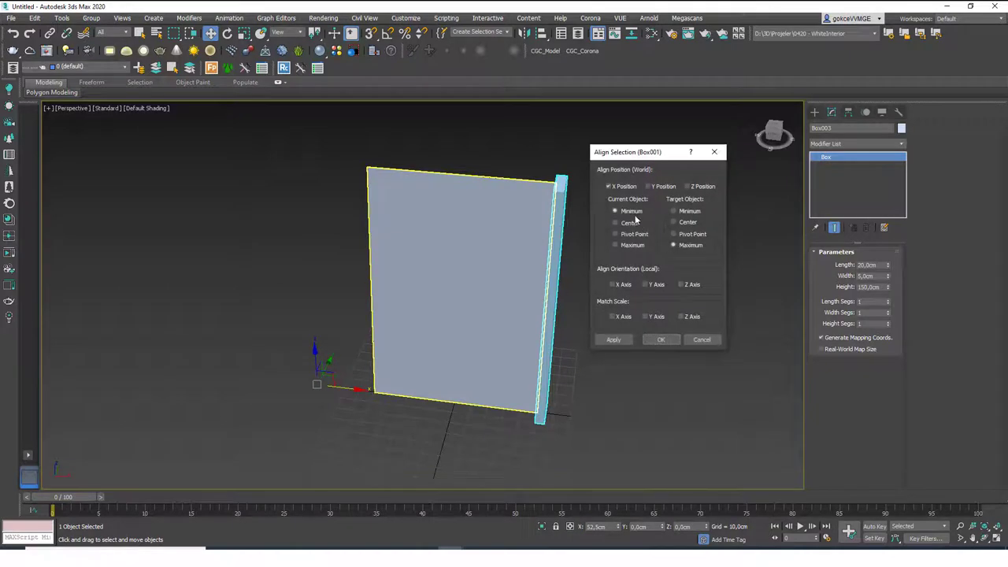
{"action": "left_click", "coordinate": [631, 245]}
{"action": "left_click", "coordinate": [686, 211]}
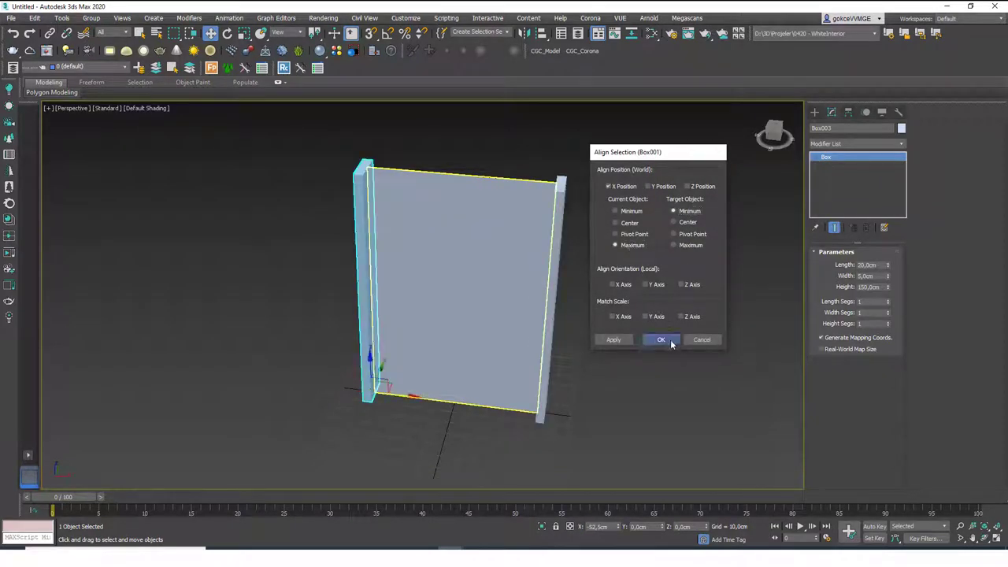
{"action": "left_click", "coordinate": [670, 341]}
Draw a box about 102 cm wide, 44 cm long and 20 cm high on the ground before the back panel
{"action": "key", "text": "ctrl+d"}
{"action": "middle_click_drag", "start_coordinate": [424, 315], "coordinate": [430, 336], "text": "alt"}
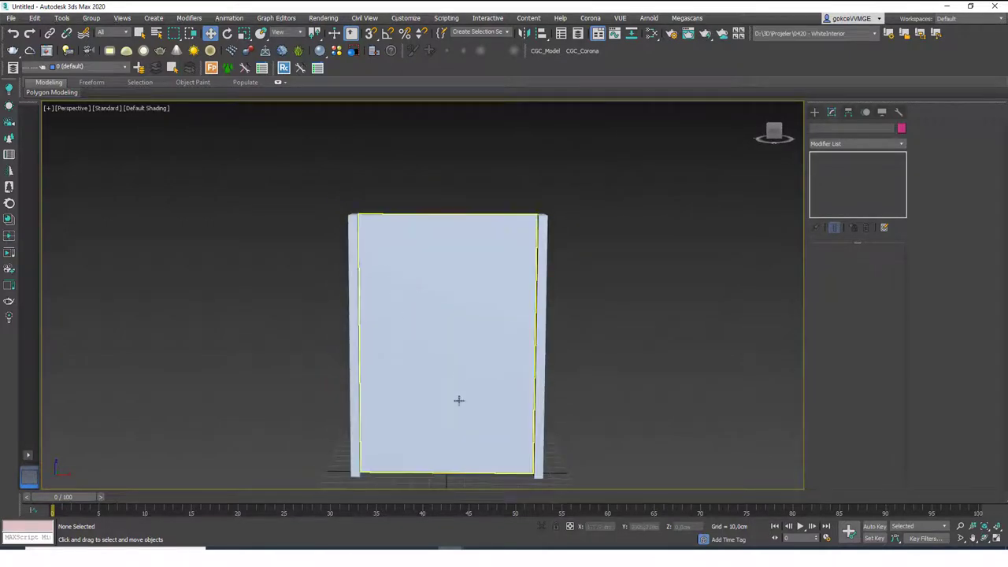
{"action": "middle_click_drag", "start_coordinate": [448, 418], "coordinate": [440, 320]}
{"action": "middle_click_drag", "start_coordinate": [361, 370], "coordinate": [538, 338], "text": "alt"}
{"action": "left_click", "coordinate": [814, 112]}
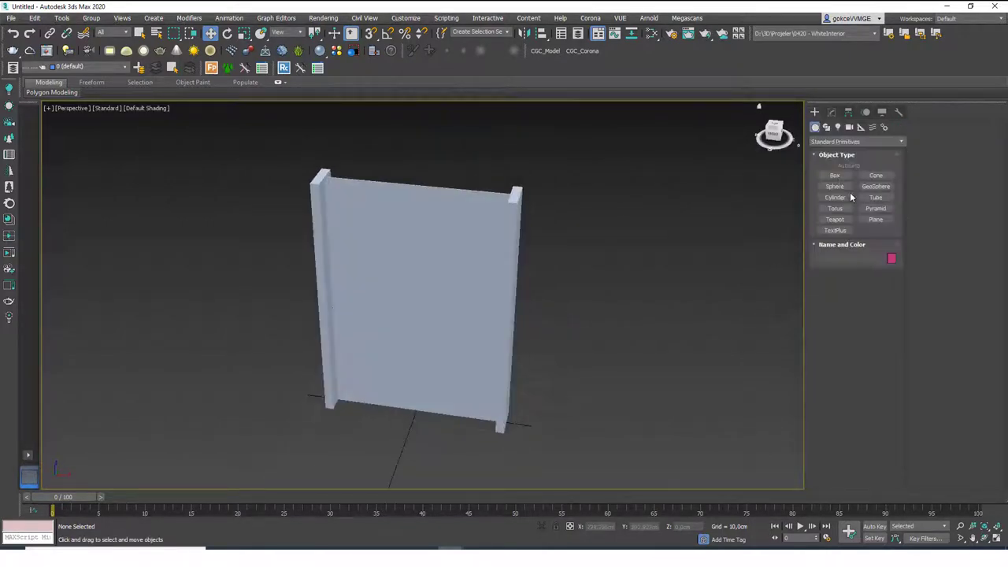
{"action": "left_click_drag", "start_coordinate": [323, 394], "coordinate": [477, 485]}
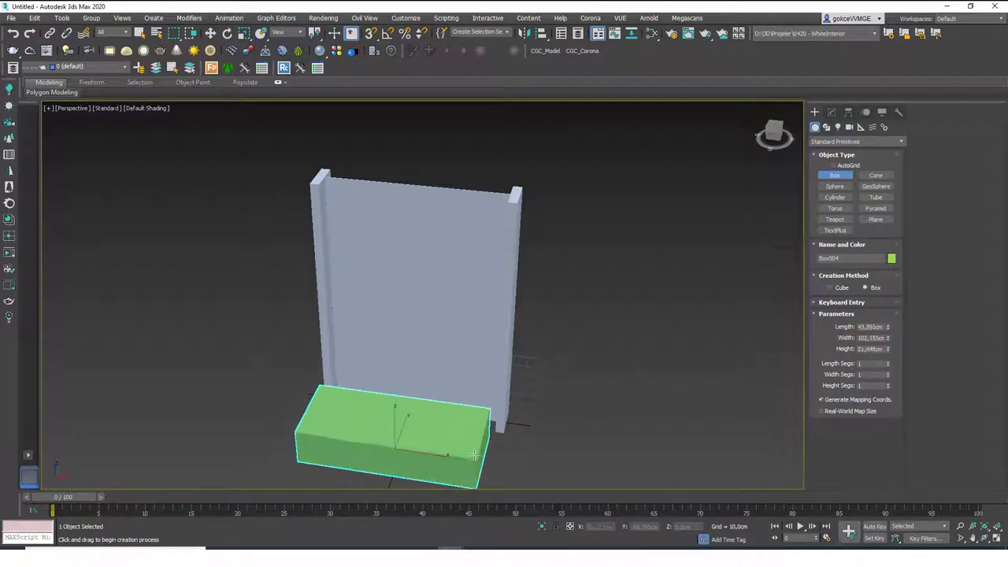
{"action": "left_click", "coordinate": [488, 368]}
Set the new box's width to 100 cm
{"action": "left_click", "coordinate": [831, 112]}
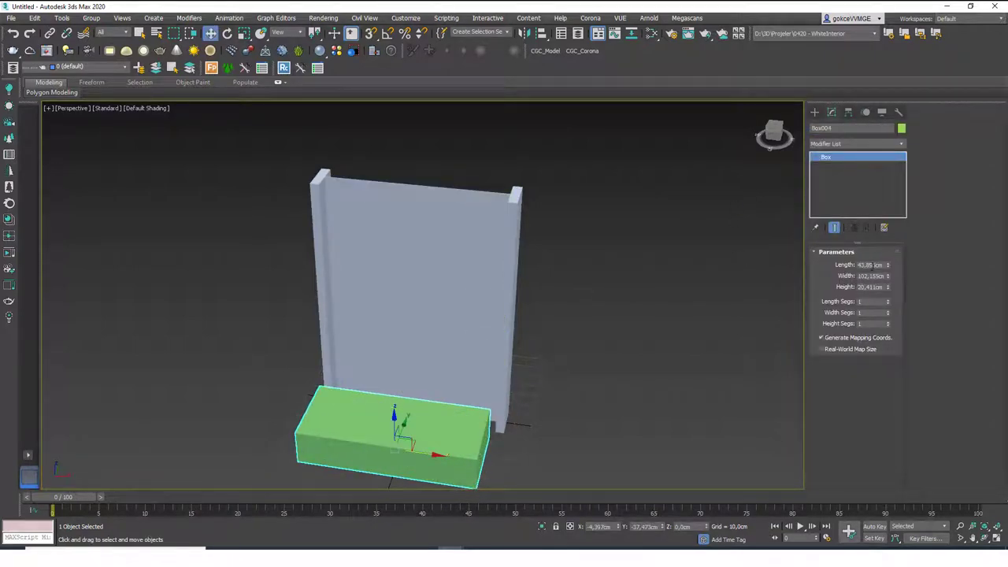
{"action": "double_click", "coordinate": [869, 265]}
{"action": "double_click", "coordinate": [867, 277]}
{"action": "type", "text": "100"}
{"action": "key", "text": "Return"}
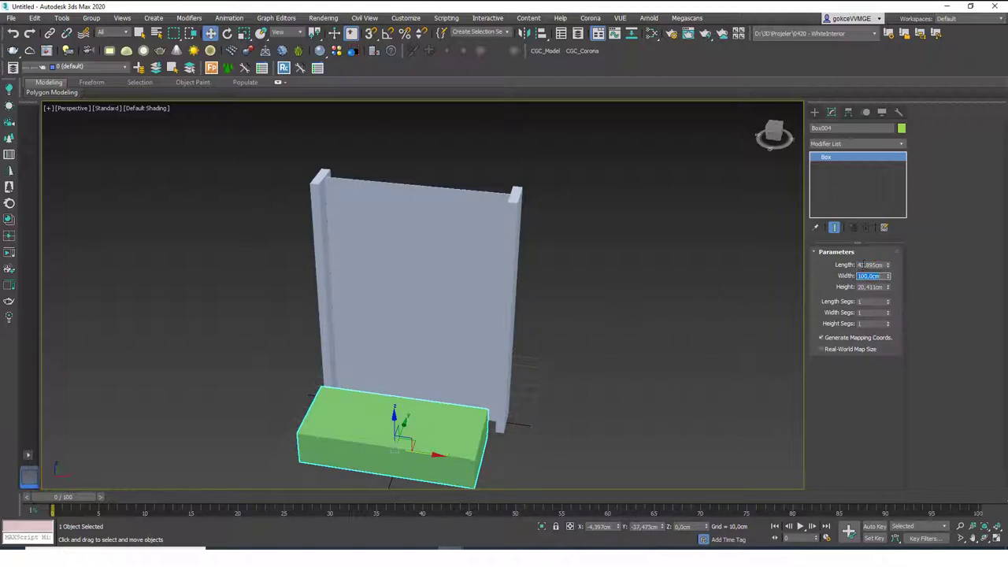
{"action": "left_click", "coordinate": [869, 266]}
{"action": "type", "text": "5"}
{"action": "key", "text": "Return"}
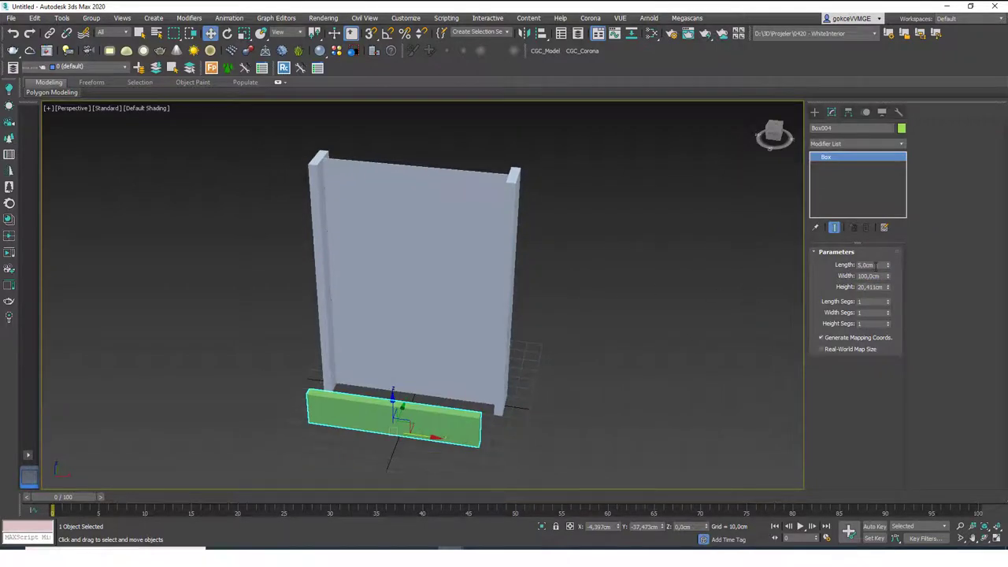
Set the new box's length to 20 cm and its height to 5 cm to form a shelf
{"action": "type", "text": "20"}
{"action": "key", "text": "Return"}
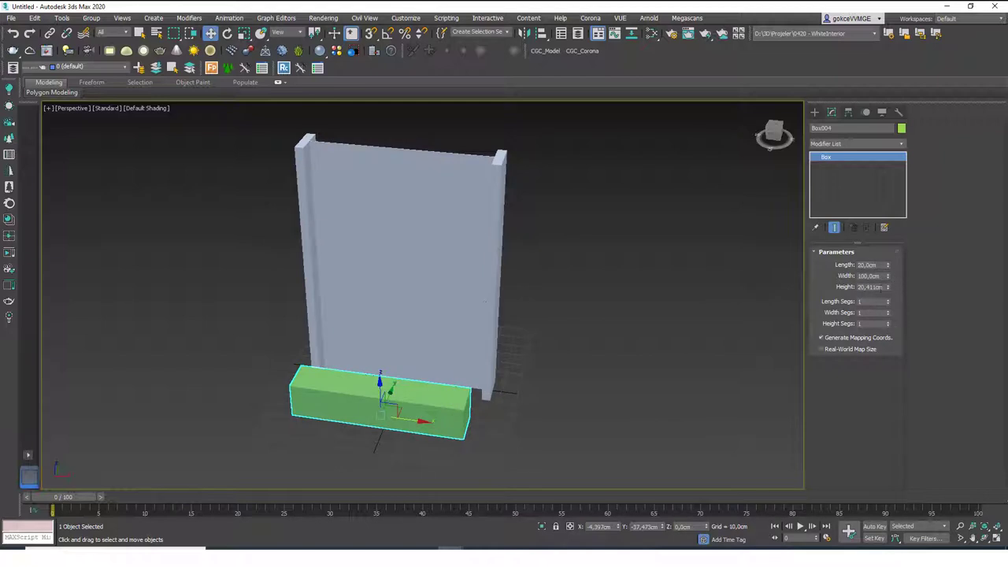
{"action": "type", "text": "5"}
{"action": "key", "text": "Return"}
Align the shelf to the back panel on X, Y and Z, center to center
{"action": "middle_click_drag", "start_coordinate": [535, 320], "coordinate": [462, 304], "text": "alt"}
{"action": "key", "text": "alt+a"}
{"action": "left_click", "coordinate": [471, 299]}
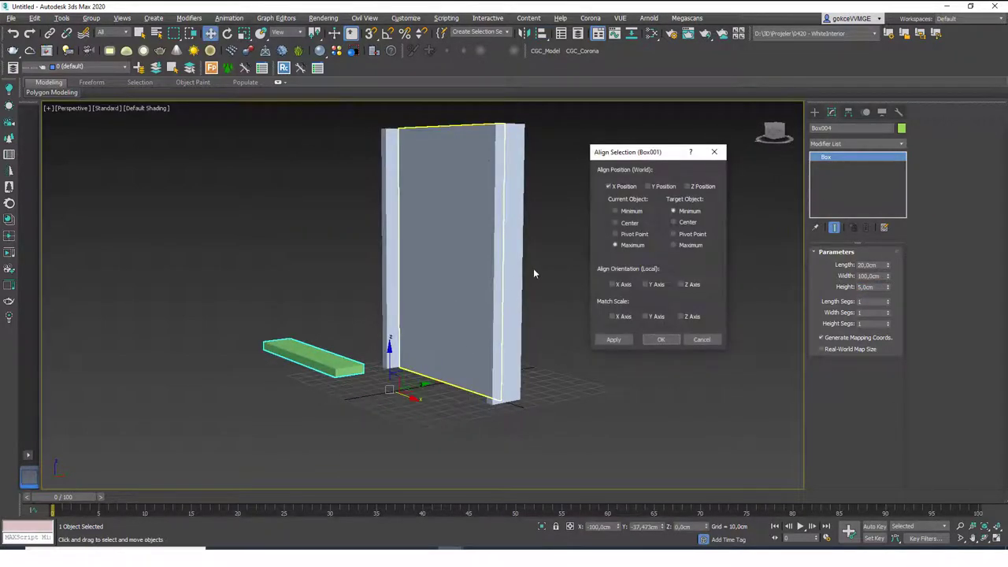
{"action": "left_click", "coordinate": [647, 186]}
{"action": "left_click", "coordinate": [686, 186]}
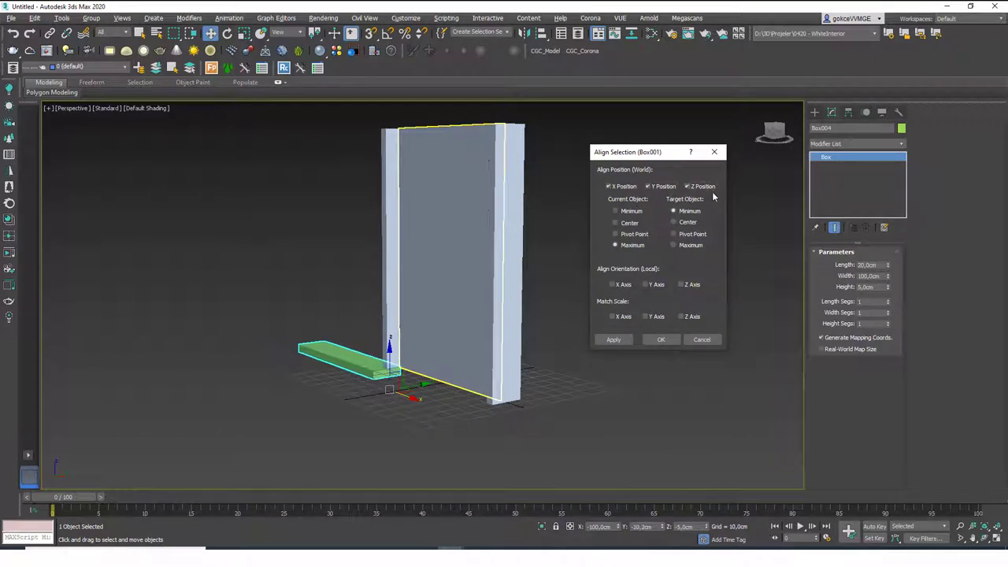
{"action": "left_click", "coordinate": [630, 223]}
{"action": "left_click", "coordinate": [686, 222]}
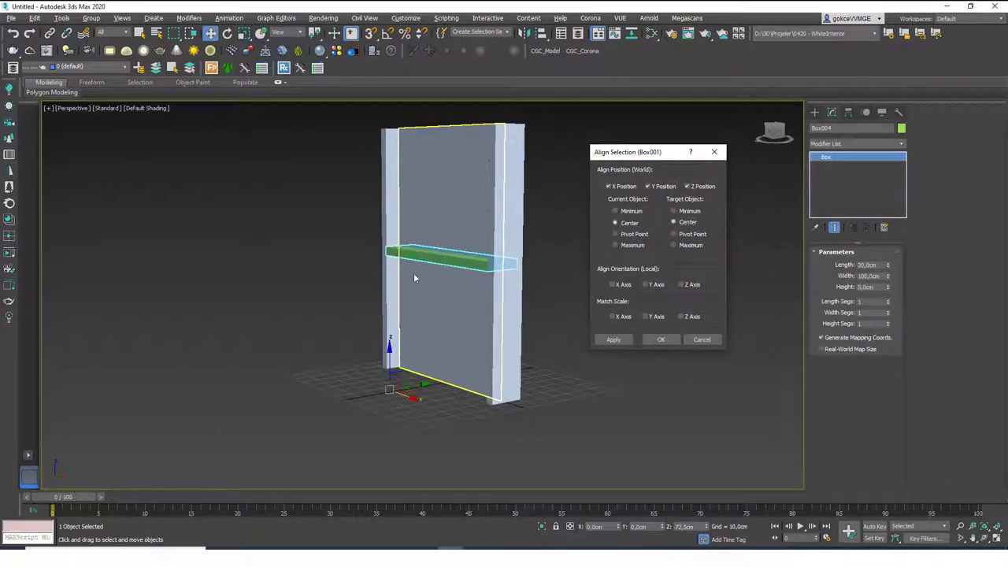
{"action": "left_click", "coordinate": [613, 340]}
Align the shelf on Z only, matching its maximum to the back panel's minimum
{"action": "left_click", "coordinate": [688, 186]}
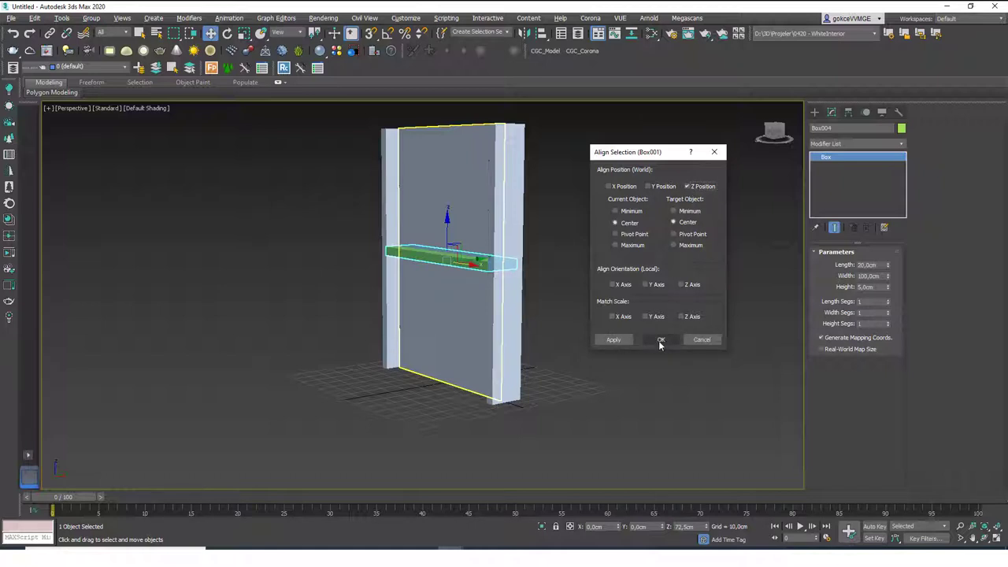
{"action": "left_click", "coordinate": [616, 245]}
{"action": "left_click", "coordinate": [693, 211]}
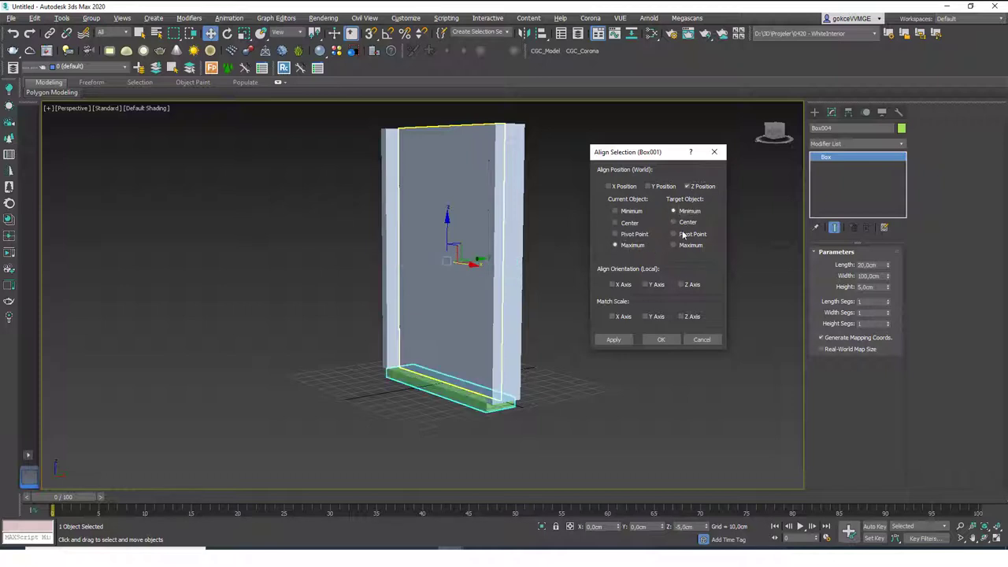
{"action": "left_click", "coordinate": [661, 339]}
{"action": "middle_click_drag", "start_coordinate": [667, 343], "coordinate": [719, 322], "text": "alt"}
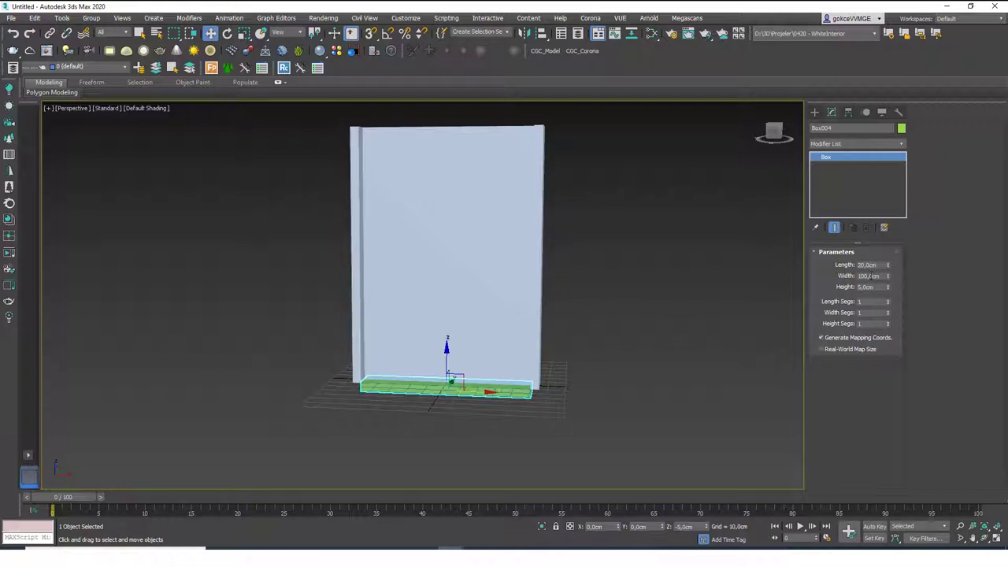
Set the bottom shelf's width to 110 cm so it spans beneath both side boards
{"action": "type", "text": "110"}
{"action": "key", "text": "Return"}
{"action": "mouse_move", "coordinate": [448, 326]}
{"action": "middle_mouse_down"}
{"action": "mouse_move", "coordinate": [461, 302]}
{"action": "mouse_move", "coordinate": [535, 413]}
{"action": "mouse_move", "coordinate": [524, 371]}
{"action": "mouse_move", "coordinate": [537, 364]}
{"action": "mouse_move", "coordinate": [531, 378]}
{"action": "mouse_move", "coordinate": [497, 365]}
{"action": "mouse_move", "coordinate": [513, 375]}
{"action": "mouse_move", "coordinate": [490, 388]}
{"action": "middle_mouse_up"}
{"action": "left_click", "coordinate": [536, 419]}
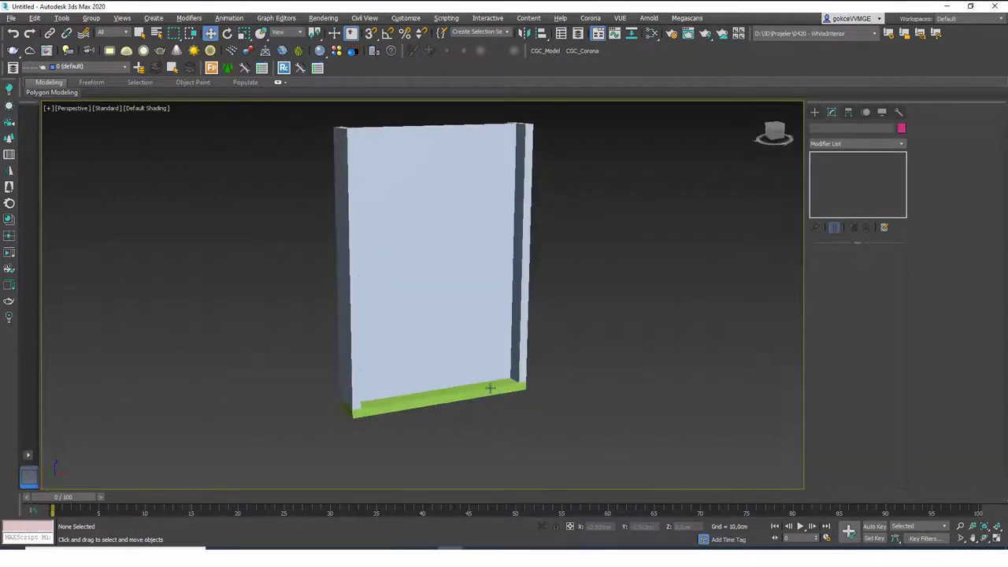
{"action": "scroll", "coordinate": [369, 417], "scroll_direction": "up", "scroll_amount": 4}
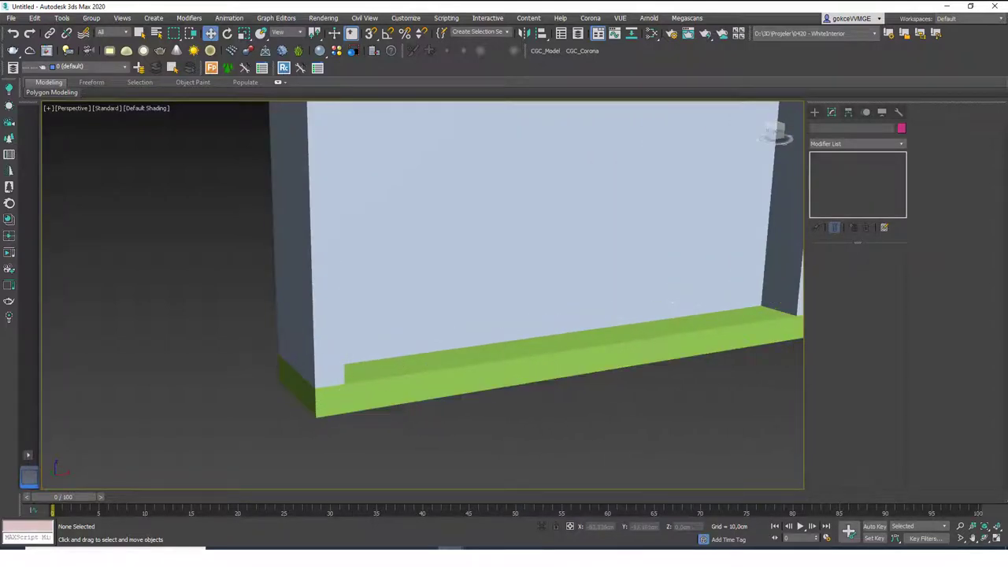
{"action": "scroll", "coordinate": [371, 438], "scroll_direction": "down", "scroll_amount": 8}
{"action": "middle_click_drag", "start_coordinate": [371, 438], "coordinate": [412, 409], "text": "alt"}
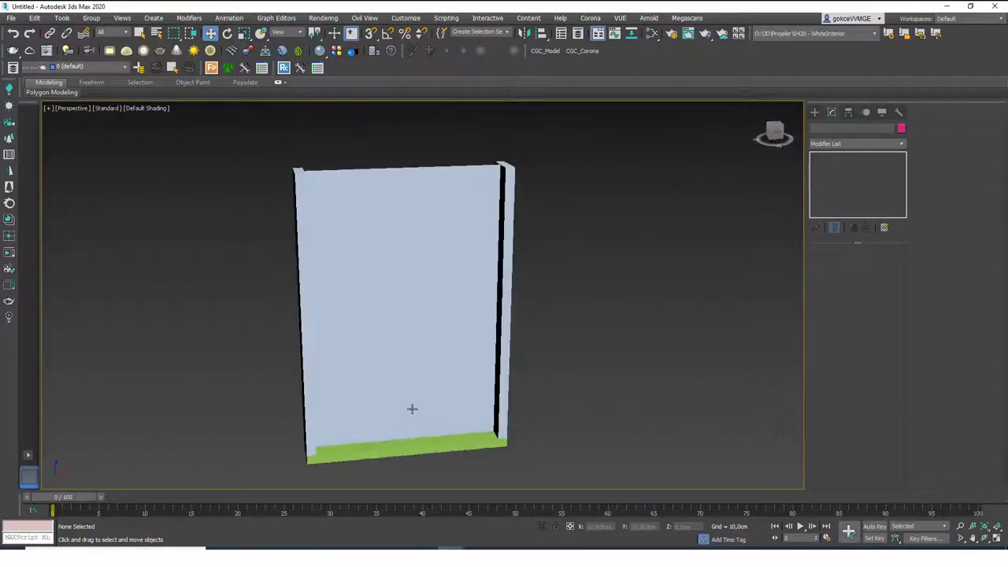
Copy the bottom shelf straight up to above the back panel
{"action": "scroll", "coordinate": [412, 409], "scroll_direction": "down", "scroll_amount": 3}
{"action": "left_click", "coordinate": [431, 425]}
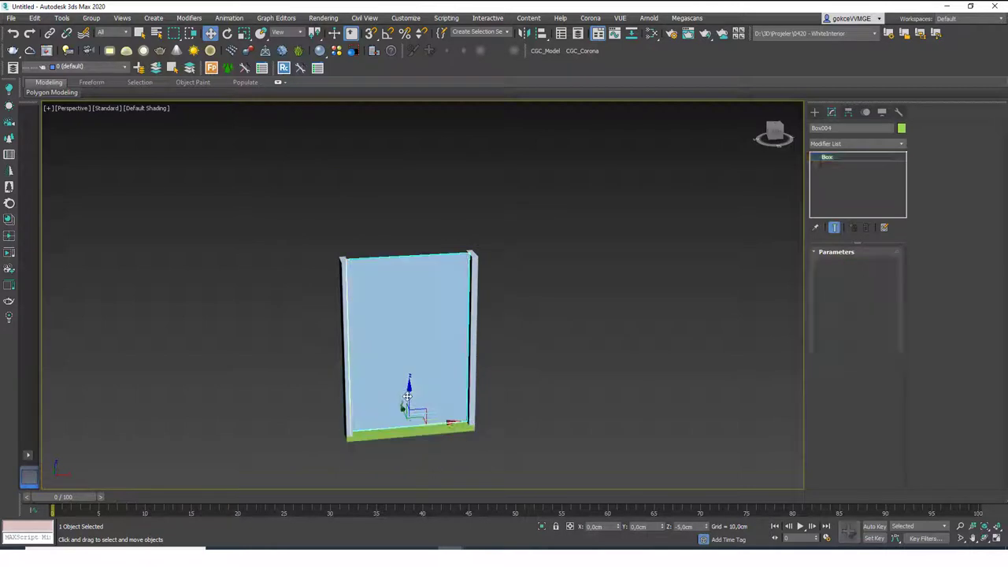
{"action": "mouse_move", "coordinate": [407, 396]}
{"action": "left_mouse_down", "text": "shift"}
{"action": "mouse_move", "coordinate": [437, 400]}
{"action": "mouse_move", "coordinate": [425, 214]}
{"action": "left_mouse_up", "text": "shift"}
{"action": "left_click", "coordinate": [507, 323]}
{"action": "left_click", "coordinate": [513, 324]}
Align the copied board on Z, matching its minimum to the back panel's maximum
{"action": "key", "text": "alt+a"}
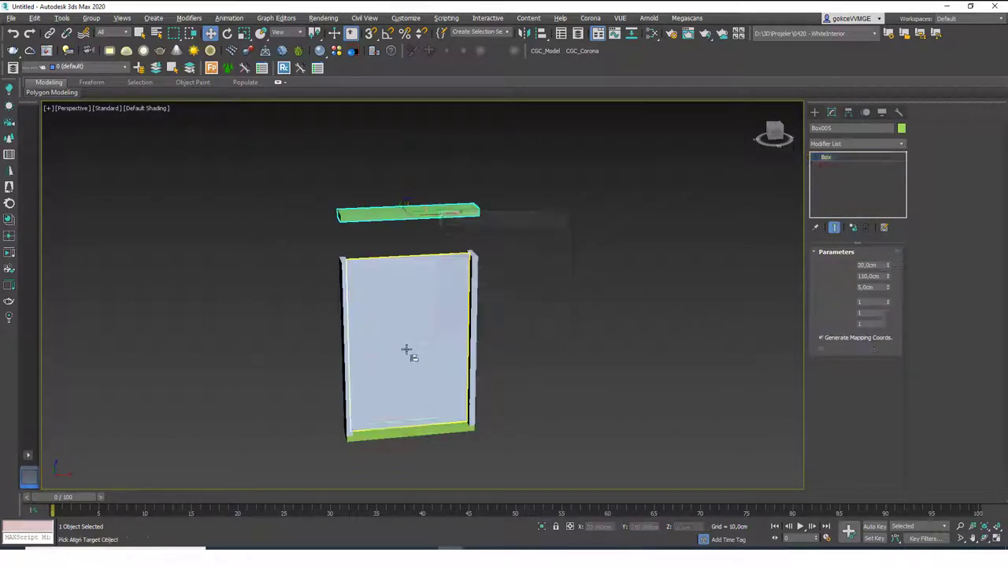
{"action": "left_click", "coordinate": [406, 350]}
{"action": "left_click", "coordinate": [631, 211]}
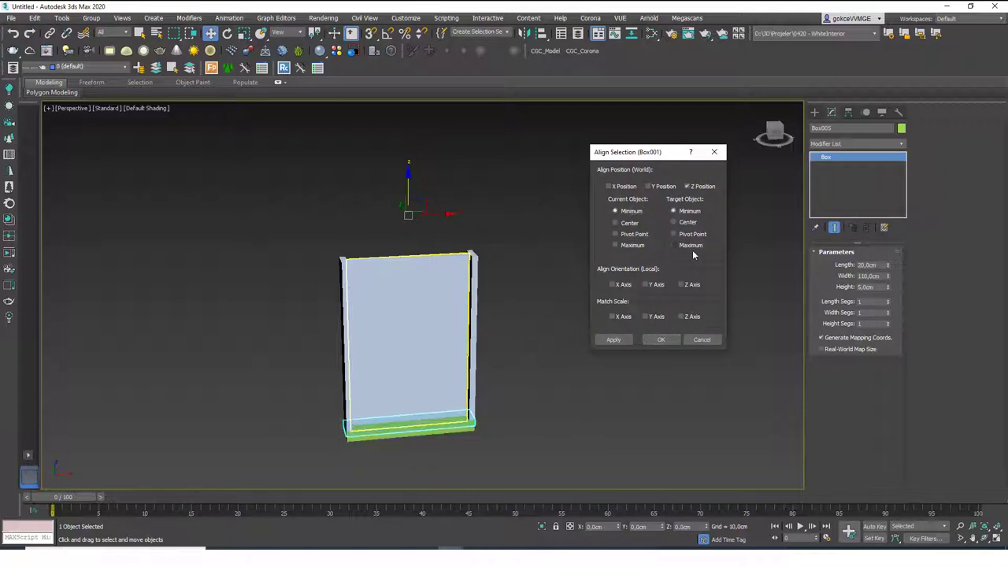
{"action": "left_click", "coordinate": [691, 245]}
{"action": "left_click", "coordinate": [662, 340]}
{"action": "left_click", "coordinate": [533, 367]}
Select all five boxes and assign them the same gray custom object color
{"action": "middle_click_drag", "start_coordinate": [533, 367], "coordinate": [510, 232], "text": "alt"}
{"action": "left_click_drag", "start_coordinate": [510, 232], "coordinate": [319, 405]}
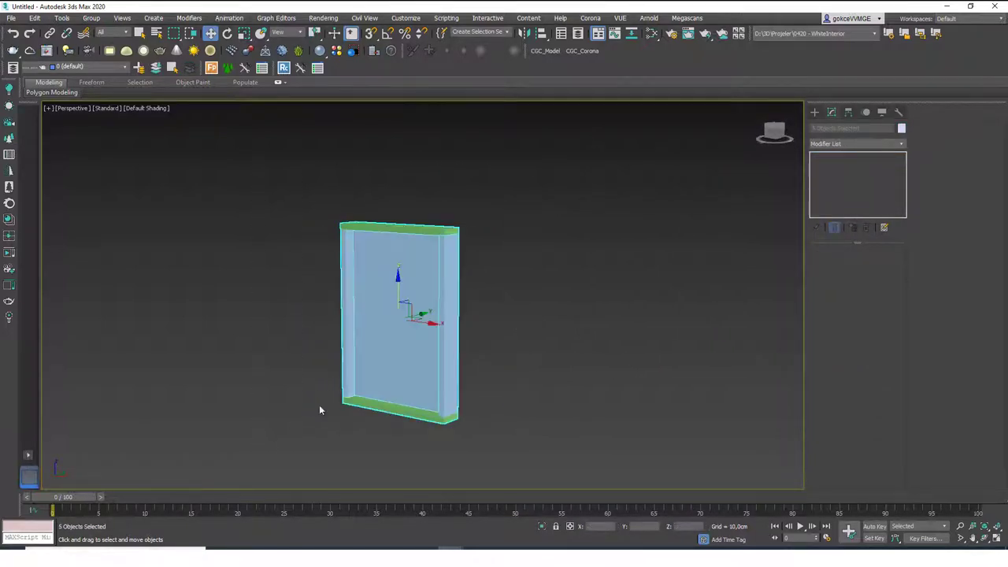
{"action": "left_click", "coordinate": [900, 128]}
{"action": "left_click", "coordinate": [585, 205]}
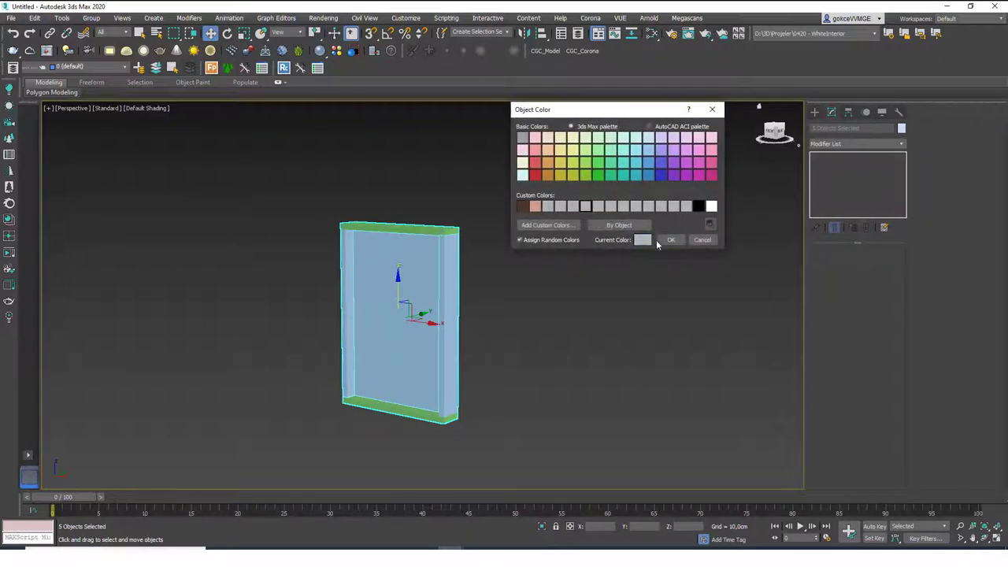
{"action": "left_click", "coordinate": [612, 295]}
{"action": "middle_click_drag", "start_coordinate": [438, 338], "coordinate": [394, 344], "text": "alt"}
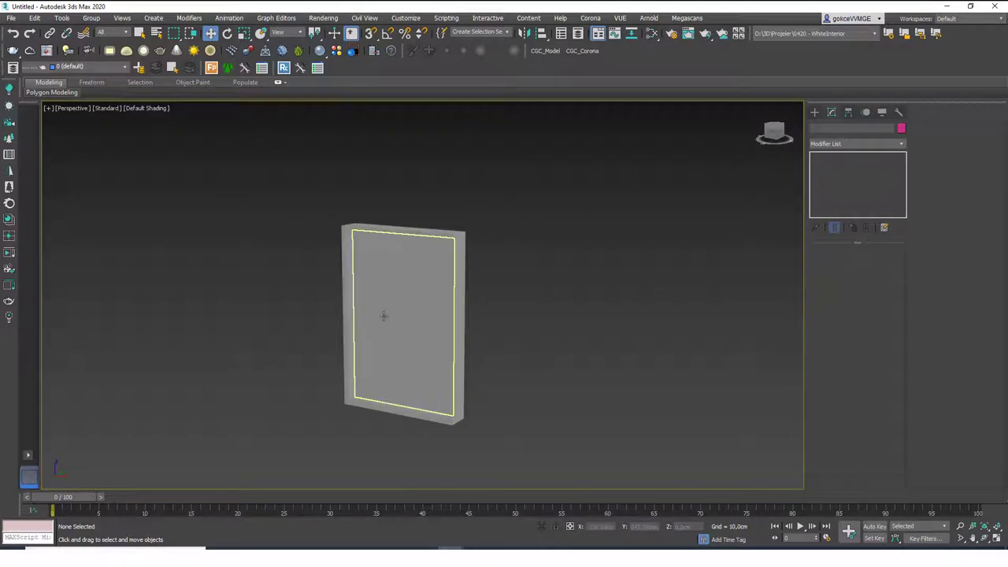
{"action": "middle_click_drag", "start_coordinate": [396, 251], "coordinate": [428, 292], "text": "alt"}
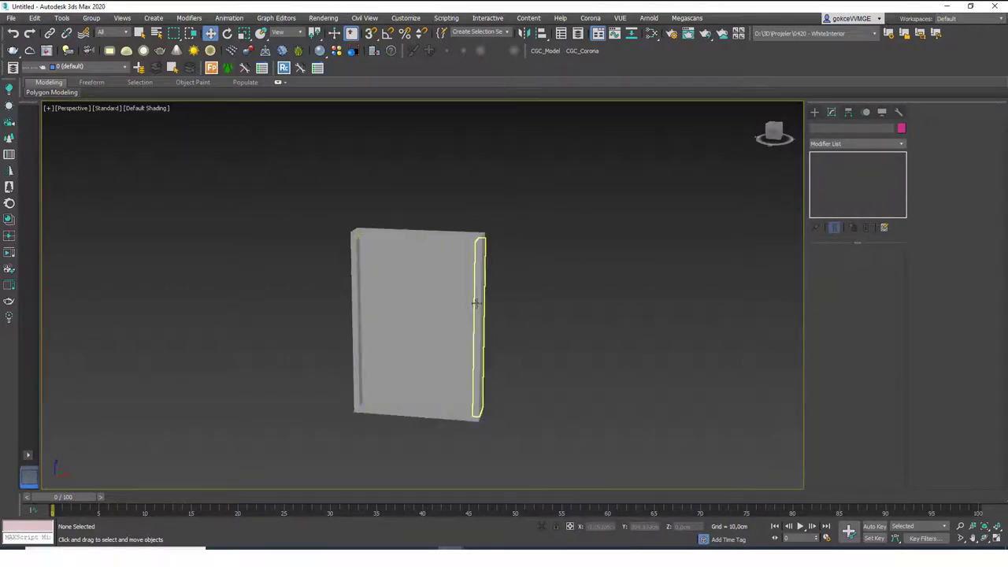
{"action": "left_click", "coordinate": [478, 304]}
{"action": "key", "text": "ctrl+d"}
{"action": "left_click", "coordinate": [446, 296]}
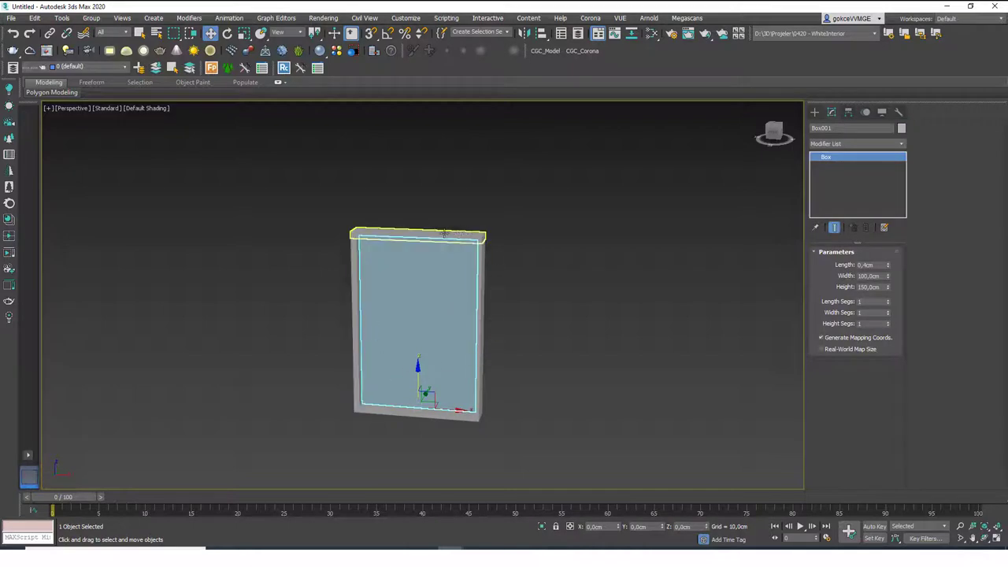
{"action": "left_click", "coordinate": [524, 284]}
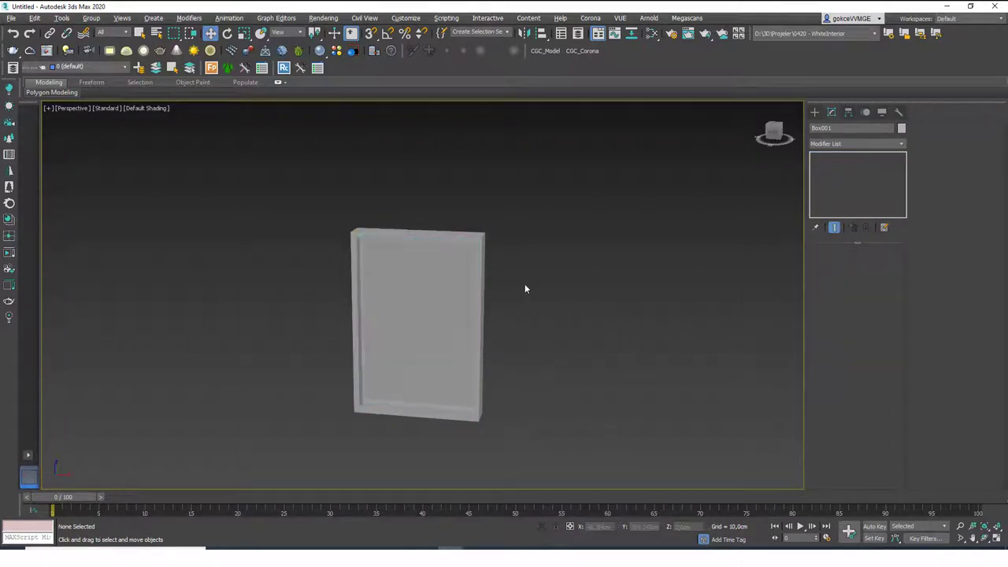
{"action": "middle_click_drag", "start_coordinate": [524, 283], "coordinate": [490, 327], "text": "alt"}
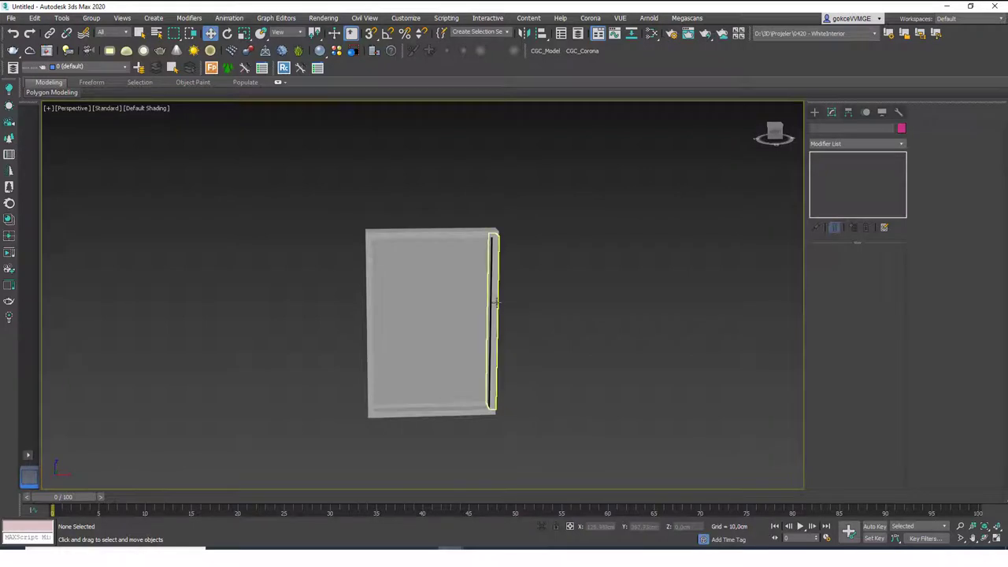
Copy one side board along X to near the middle of the unit
{"action": "left_click", "coordinate": [488, 291]}
{"action": "middle_click_drag", "start_coordinate": [482, 346], "coordinate": [501, 352]}
{"action": "scroll", "coordinate": [480, 342], "scroll_direction": "up", "scroll_amount": 3}
{"action": "left_click_drag", "start_coordinate": [530, 413], "coordinate": [436, 418], "text": "shift"}
{"action": "left_click", "coordinate": [505, 323]}
Align the copied side board to the back panel on X, center to center
{"action": "key", "text": "alt+a"}
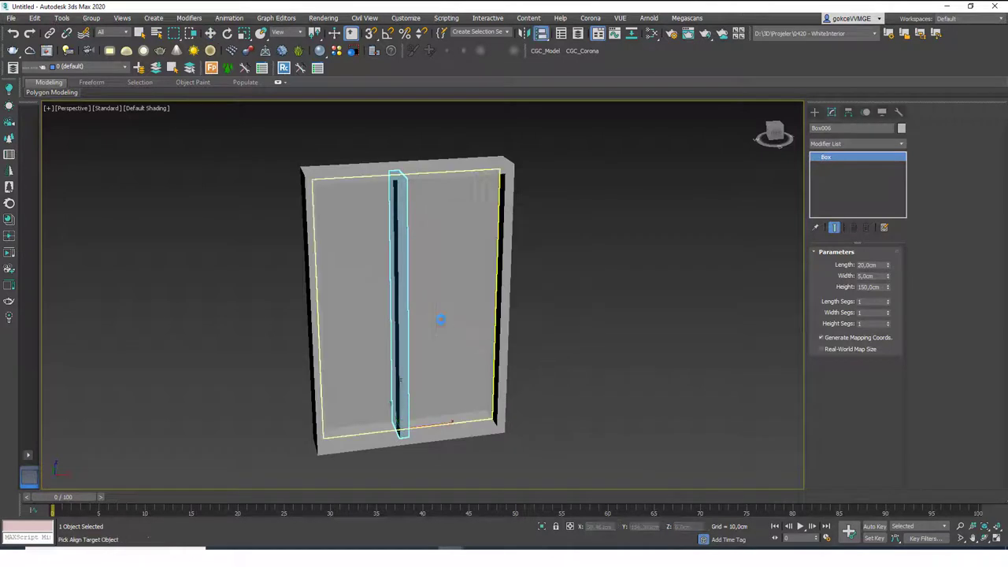
{"action": "left_click", "coordinate": [496, 323]}
{"action": "left_click", "coordinate": [687, 186]}
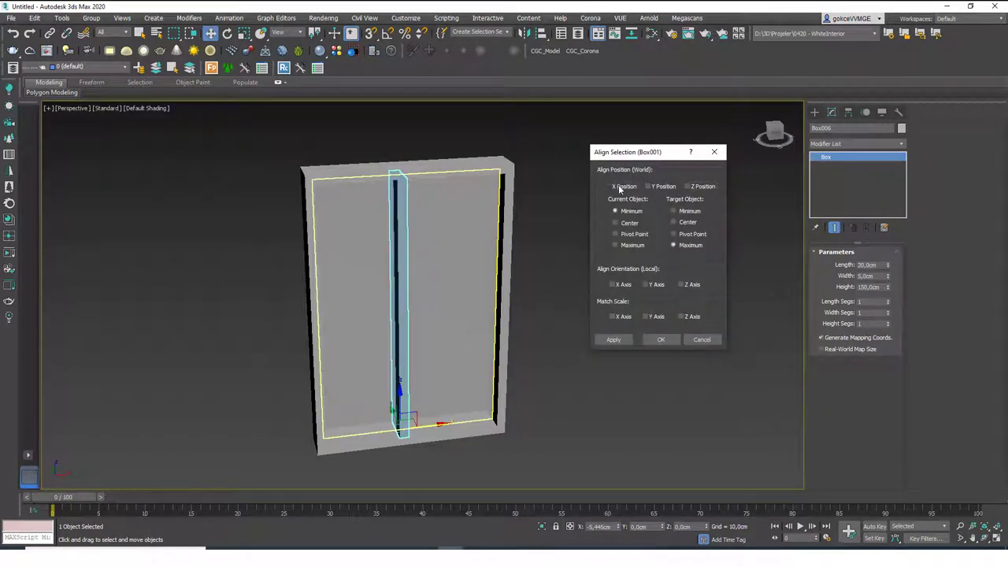
{"action": "left_click", "coordinate": [614, 186]}
{"action": "left_click", "coordinate": [615, 223]}
{"action": "left_click", "coordinate": [674, 222]}
{"action": "left_click", "coordinate": [649, 342]}
Set the middle upright's length and width to 4 cm each
{"action": "middle_click_drag", "start_coordinate": [490, 314], "coordinate": [453, 318], "text": "alt"}
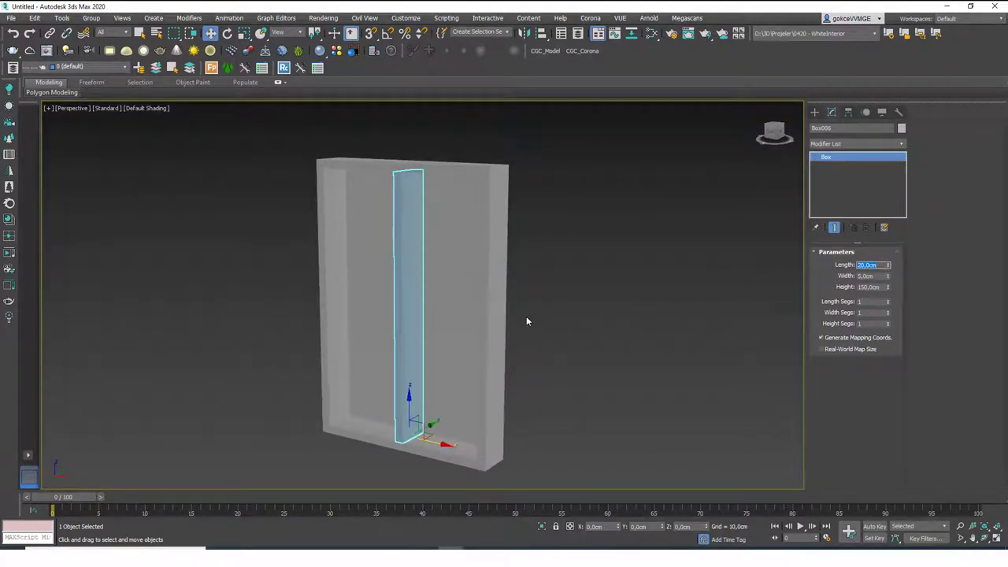
{"action": "type", "text": "4"}
{"action": "key", "text": "Return"}
{"action": "middle_click_drag", "start_coordinate": [527, 322], "coordinate": [559, 326], "text": "alt"}
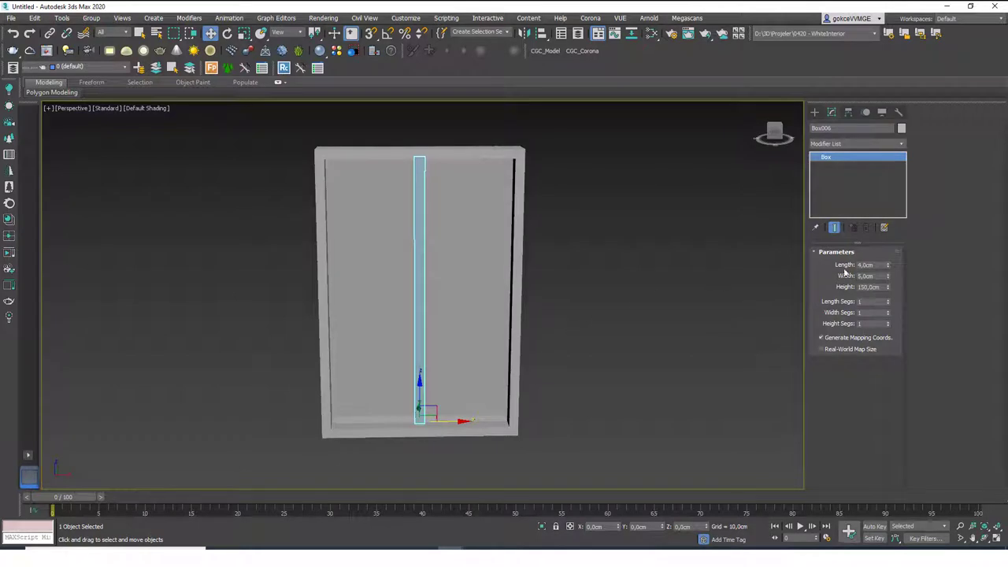
{"action": "left_click_drag", "start_coordinate": [874, 275], "coordinate": [827, 277]}
{"action": "type", "text": "4"}
{"action": "key", "text": "Return"}
{"action": "middle_click_drag", "start_coordinate": [509, 338], "coordinate": [517, 306]}
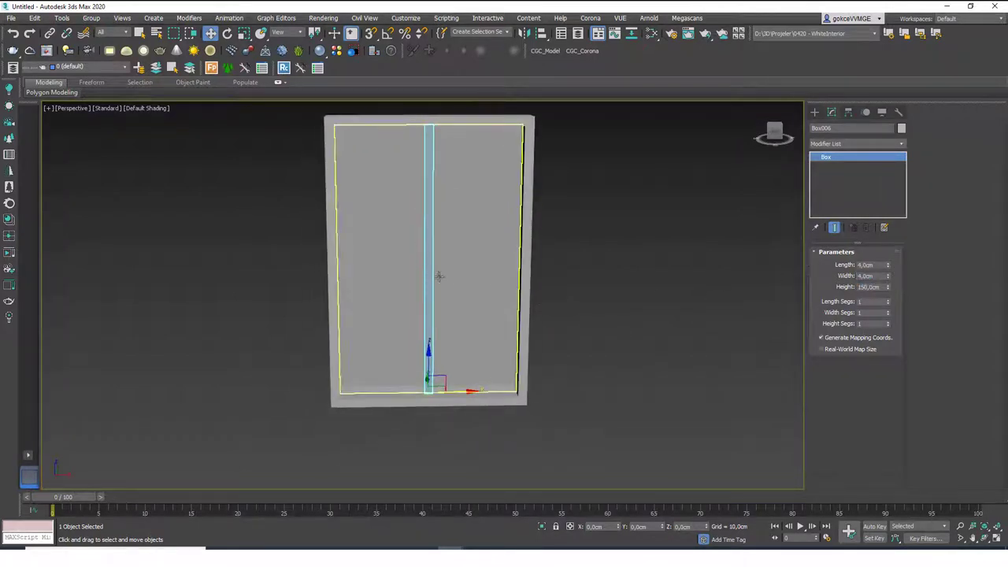
Turn on angle snap and make a copy of the middle upright rotated 90 degrees to horizontal
{"action": "middle_click_drag", "start_coordinate": [438, 276], "coordinate": [427, 278], "text": "alt"}
{"action": "key", "text": "e"}
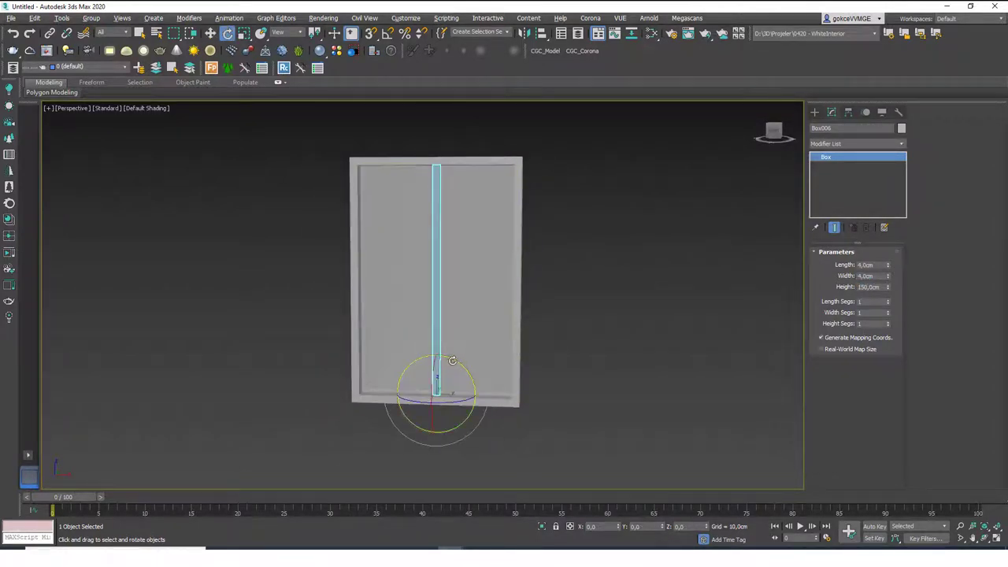
{"action": "key", "text": "a"}
{"action": "mouse_move", "coordinate": [462, 364]}
{"action": "left_mouse_down", "text": "shift"}
{"action": "mouse_move", "coordinate": [416, 329]}
{"action": "mouse_move", "coordinate": [422, 337]}
{"action": "left_mouse_up", "text": "shift"}
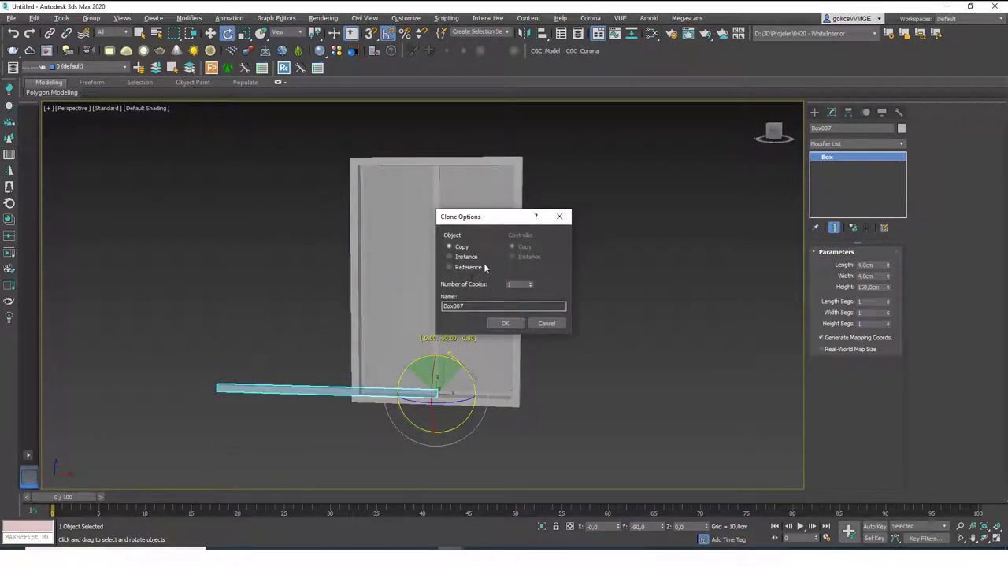
{"action": "left_click", "coordinate": [504, 324]}
Align the rotated copy to the back panel on X, Y and Z, center to center, and delete it
{"action": "key", "text": "w"}
{"action": "key", "text": "alt+a"}
{"action": "left_click", "coordinate": [470, 308]}
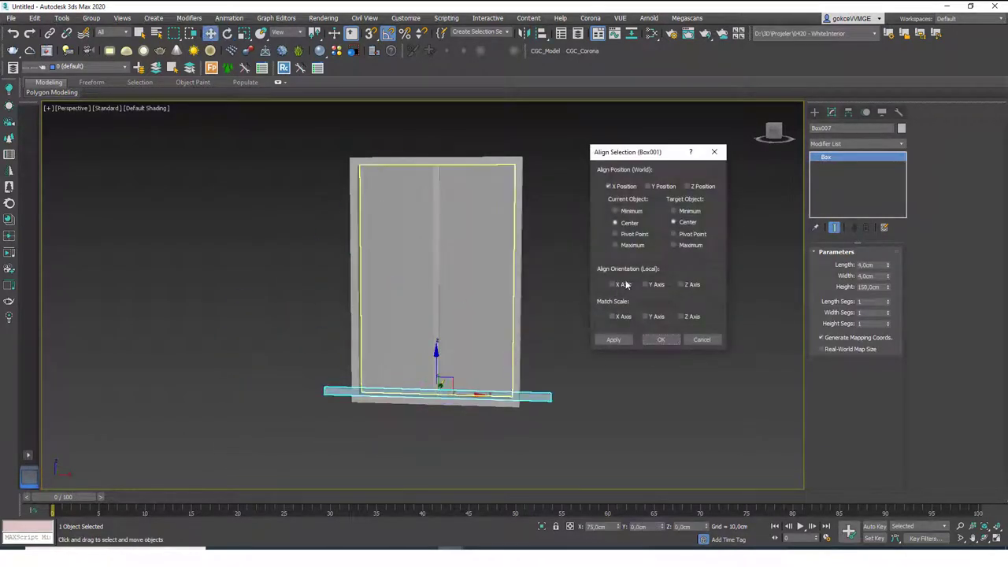
{"action": "left_click", "coordinate": [687, 186]}
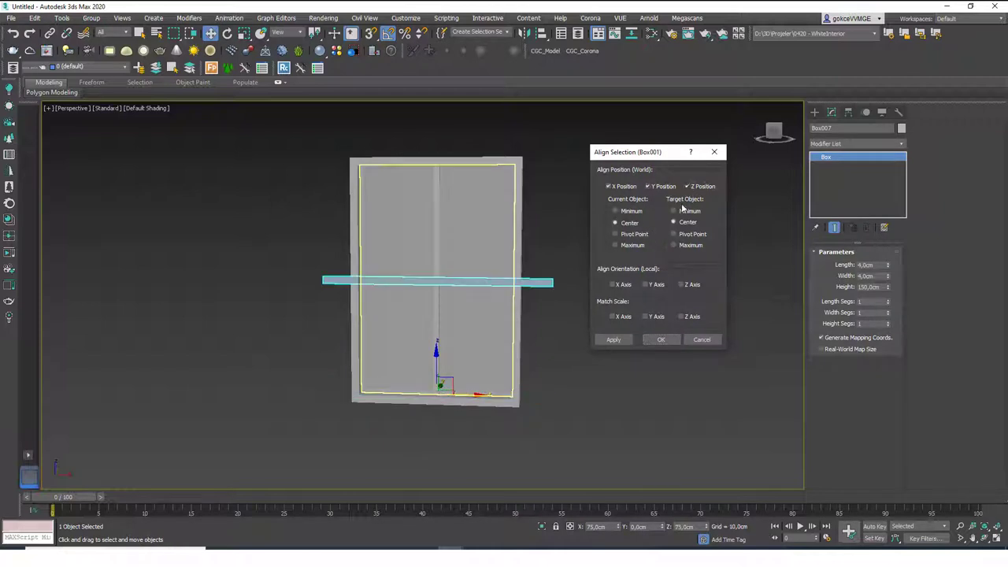
{"action": "left_click", "coordinate": [660, 339]}
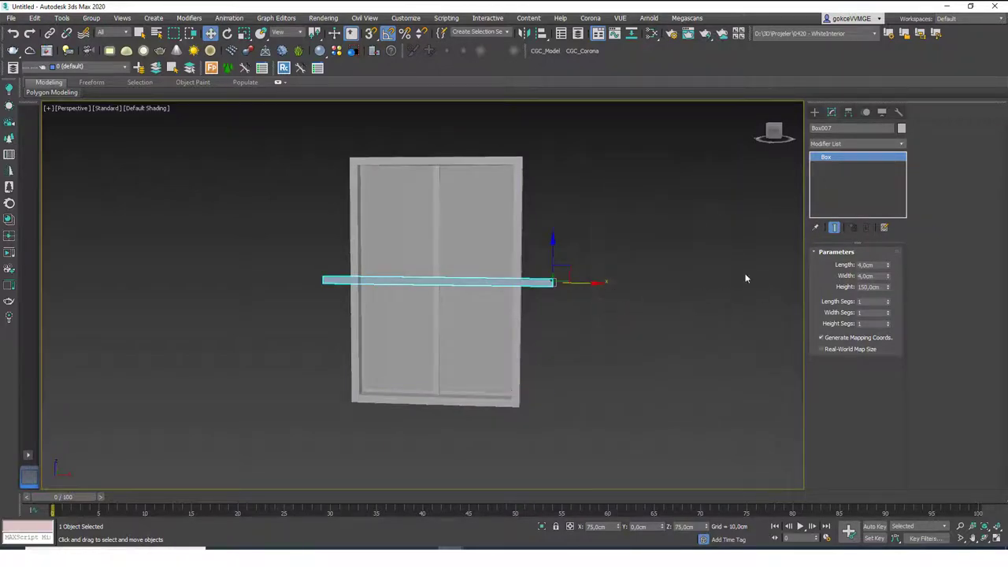
{"action": "middle_click_drag", "start_coordinate": [565, 276], "coordinate": [562, 287], "text": "alt"}
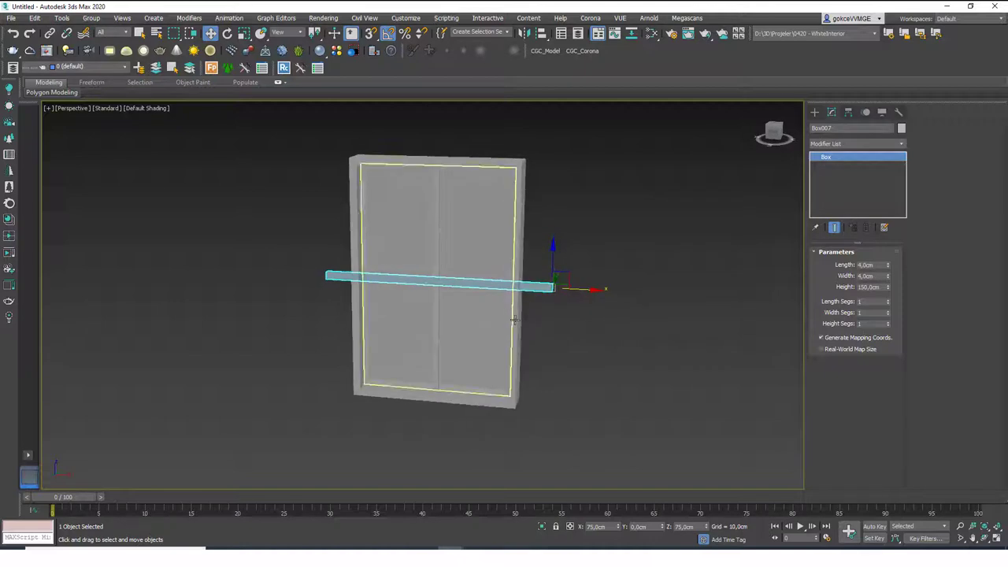
{"action": "key", "text": "Delete"}
Copy the bottom shelf upward and align the copy to the back panel on X, Y and Z, center to center
{"action": "left_click", "coordinate": [469, 396]}
{"action": "left_click_drag", "start_coordinate": [435, 367], "coordinate": [435, 255], "text": "shift"}
{"action": "left_click", "coordinate": [506, 323]}
{"action": "key", "text": "alt+a"}
{"action": "left_click", "coordinate": [486, 324]}
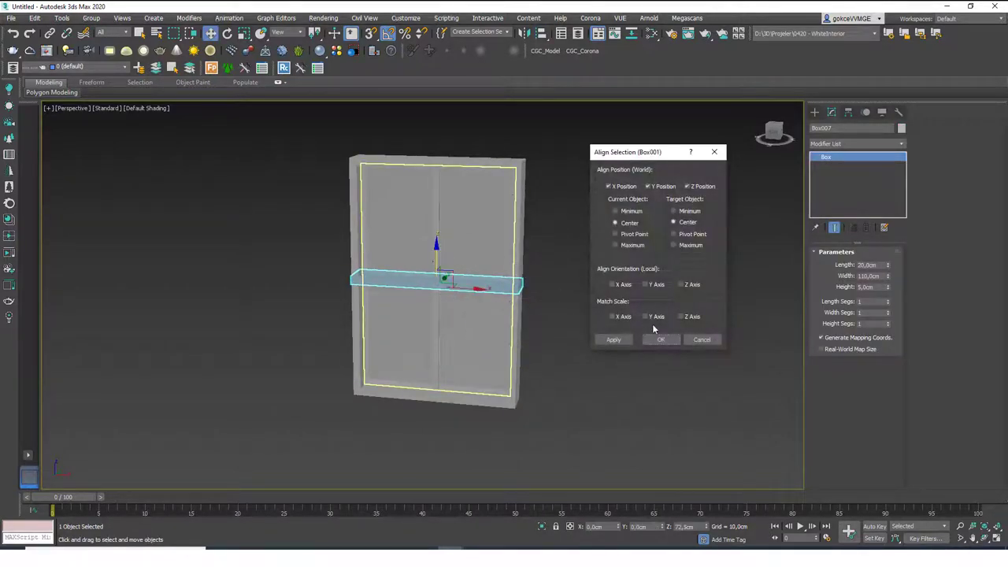
{"action": "left_click", "coordinate": [664, 339]}
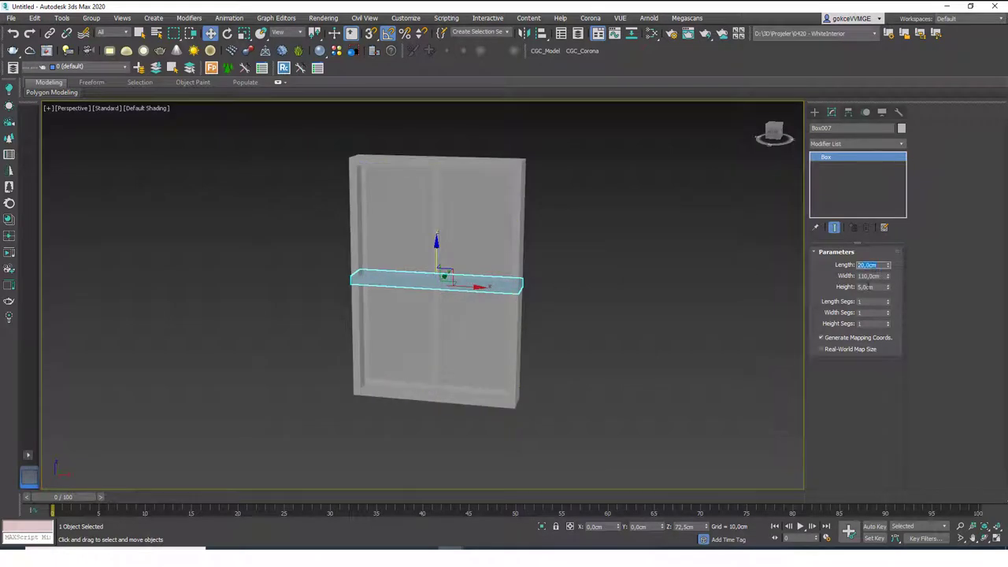
Set the middle shelf copy's length and height to 4 cm each
{"action": "type", "text": "4"}
{"action": "double_click", "coordinate": [866, 287]}
{"action": "type", "text": "4"}
{"action": "middle_click_drag", "start_coordinate": [483, 334], "coordinate": [513, 308]}
{"action": "left_click", "coordinate": [595, 294]}
Show edged faces and examine where the middle horizontal divider meets the vertical divider and the side uprights
{"action": "middle_click_drag", "start_coordinate": [447, 299], "coordinate": [452, 320]}
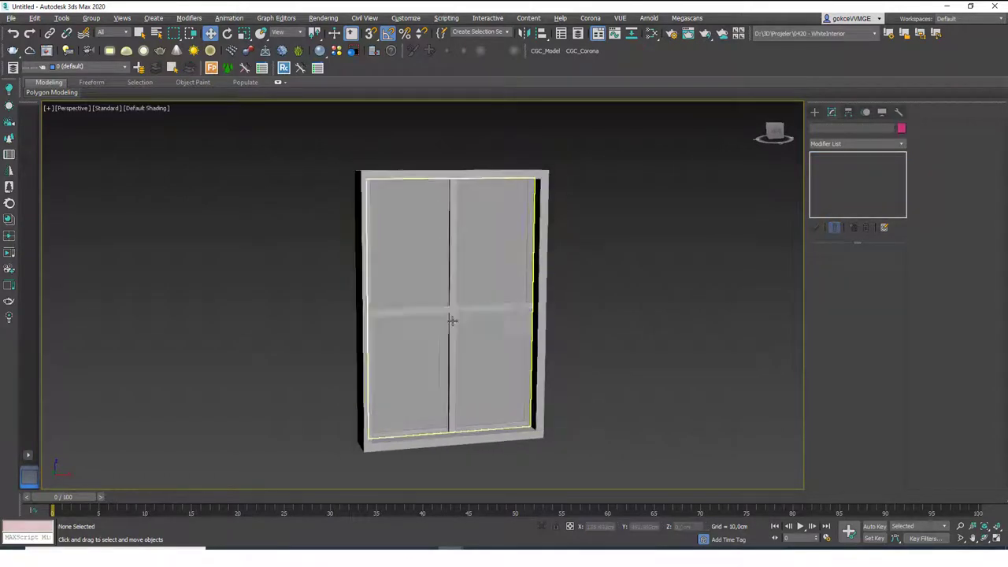
{"action": "key", "text": "F4"}
{"action": "scroll", "coordinate": [452, 315], "scroll_direction": "up", "scroll_amount": 6}
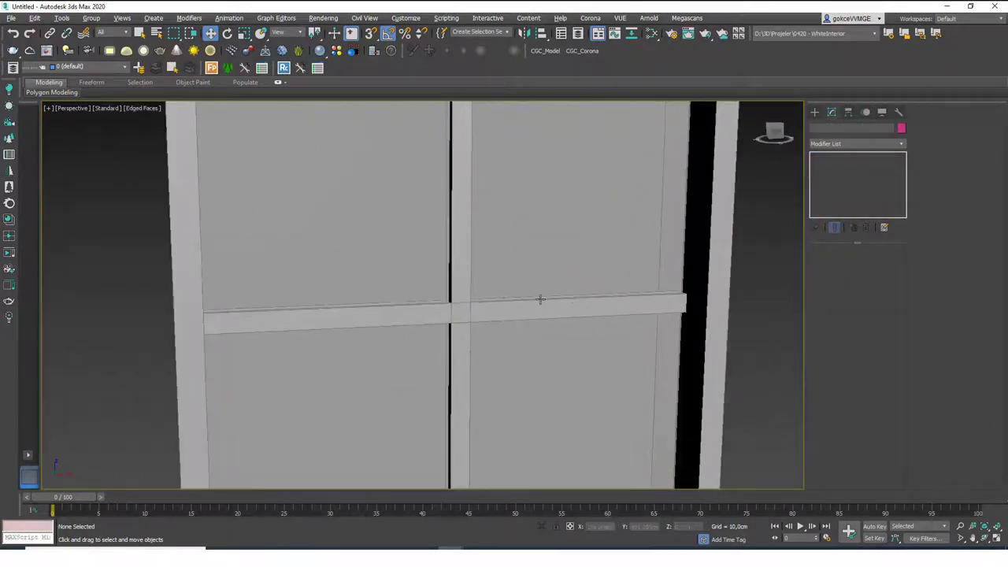
{"action": "left_click", "coordinate": [693, 301]}
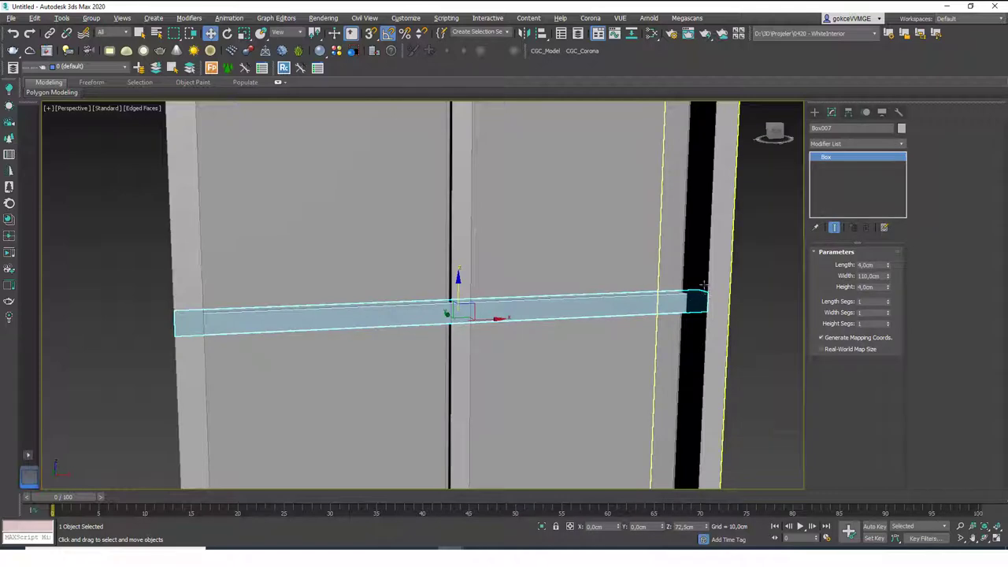
{"action": "scroll", "coordinate": [697, 307], "scroll_direction": "down", "scroll_amount": 8}
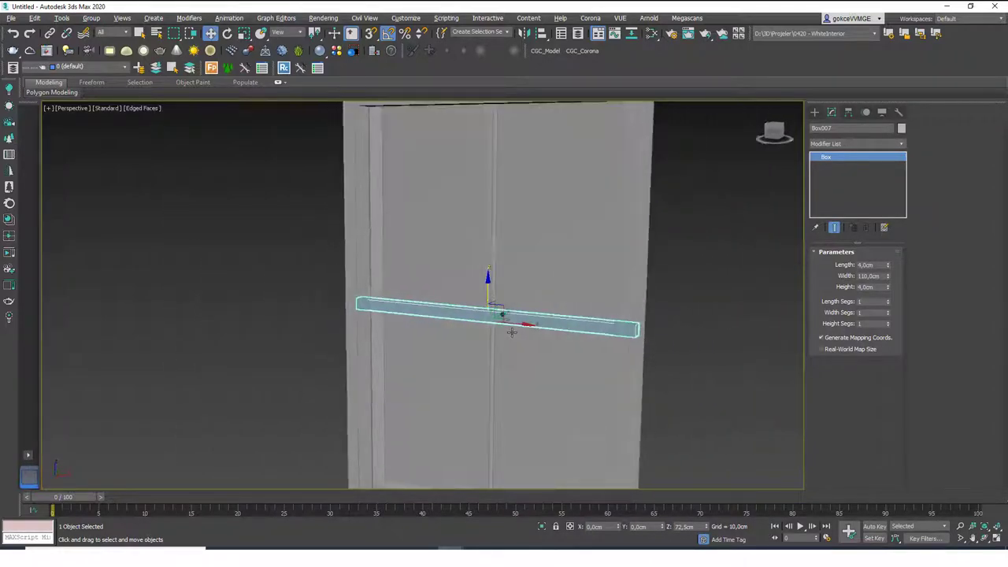
{"action": "middle_click_drag", "start_coordinate": [512, 343], "coordinate": [607, 312], "text": "alt"}
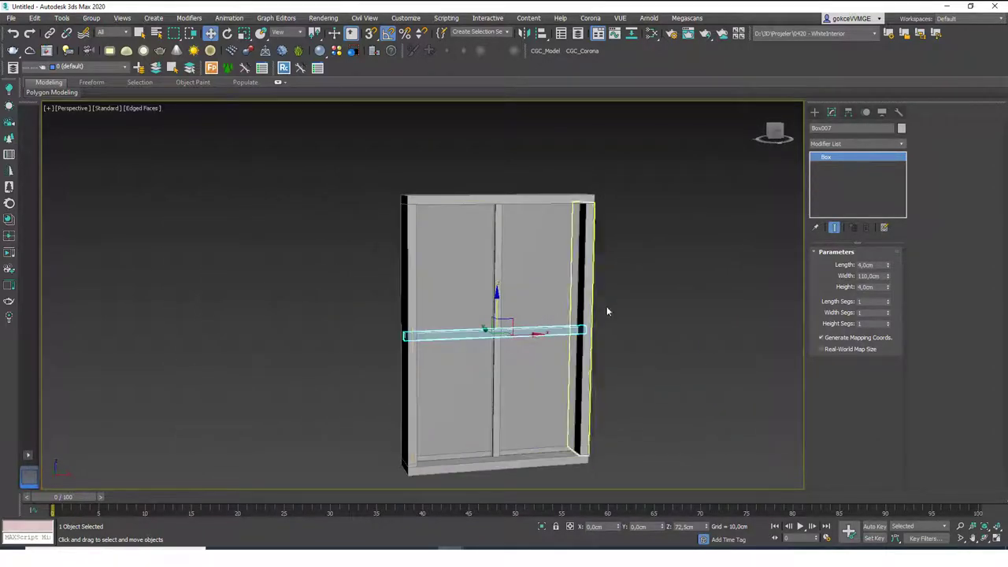
{"action": "left_click", "coordinate": [613, 301]}
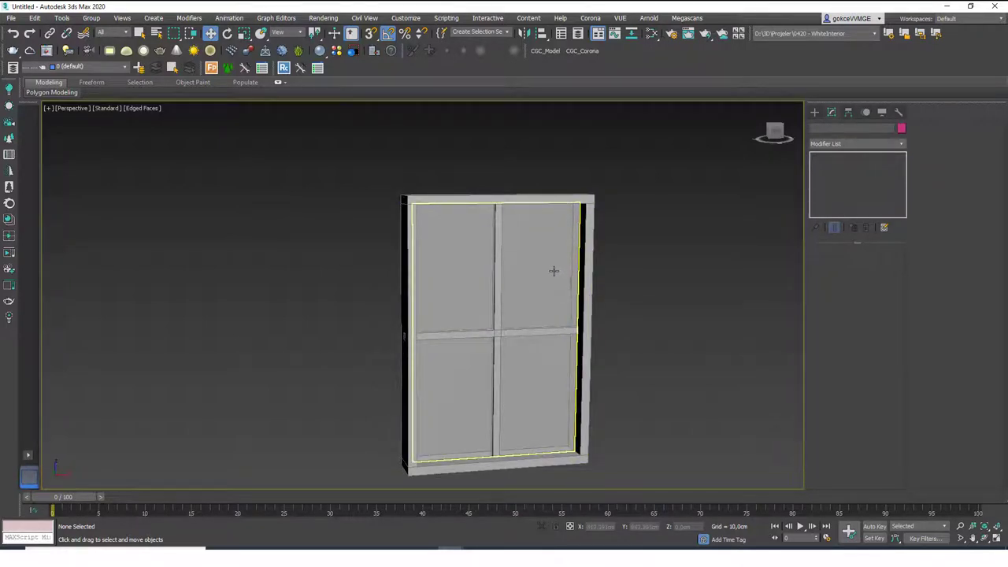
{"action": "middle_click_drag", "start_coordinate": [569, 278], "coordinate": [568, 245]}
{"action": "scroll", "coordinate": [494, 298], "scroll_direction": "up", "scroll_amount": 3}
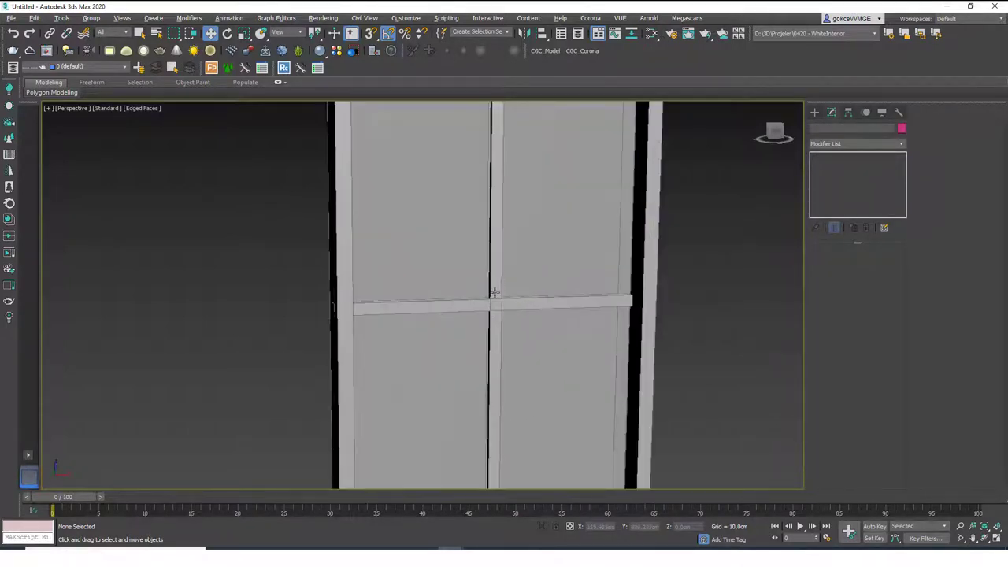
{"action": "middle_click_drag", "start_coordinate": [495, 286], "coordinate": [502, 261], "text": "alt"}
{"action": "scroll", "coordinate": [519, 331], "scroll_direction": "down", "scroll_amount": 6}
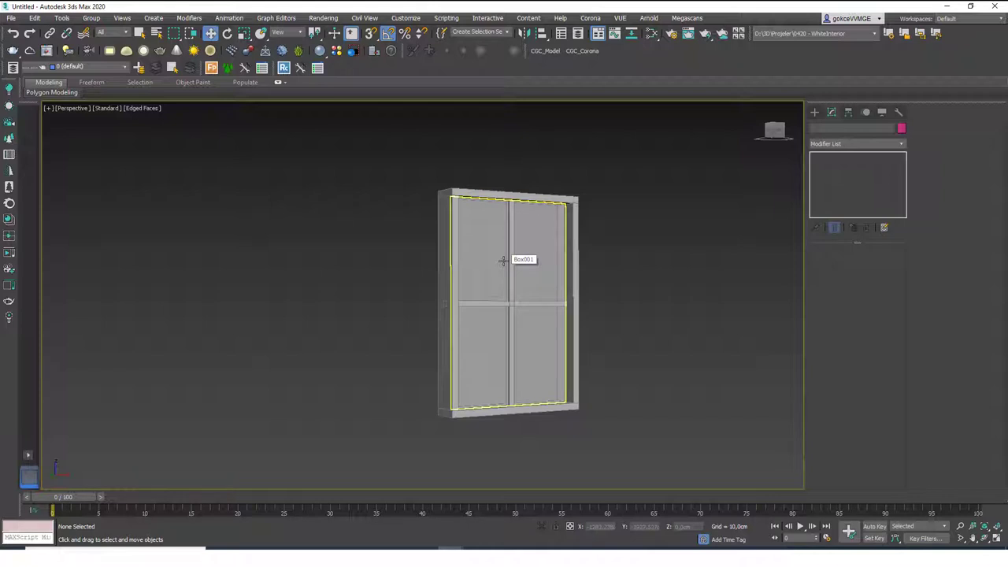
Set the middle horizontal divider's width to 100 cm
{"action": "left_click", "coordinate": [555, 393]}
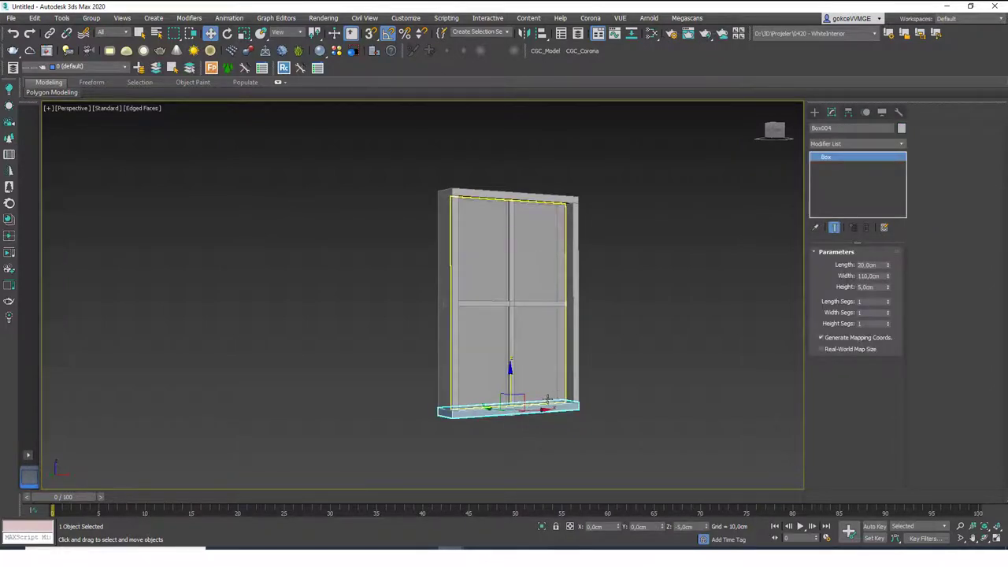
{"action": "key", "text": "z"}
{"action": "scroll", "coordinate": [483, 339], "scroll_direction": "down", "scroll_amount": 1}
{"action": "mouse_move", "coordinate": [484, 339]}
{"action": "middle_mouse_down", "text": "alt"}
{"action": "mouse_move", "coordinate": [486, 328]}
{"action": "mouse_move", "coordinate": [506, 385]}
{"action": "mouse_move", "coordinate": [485, 340]}
{"action": "middle_mouse_up", "text": "alt"}
{"action": "middle_click_drag", "start_coordinate": [474, 253], "coordinate": [506, 416]}
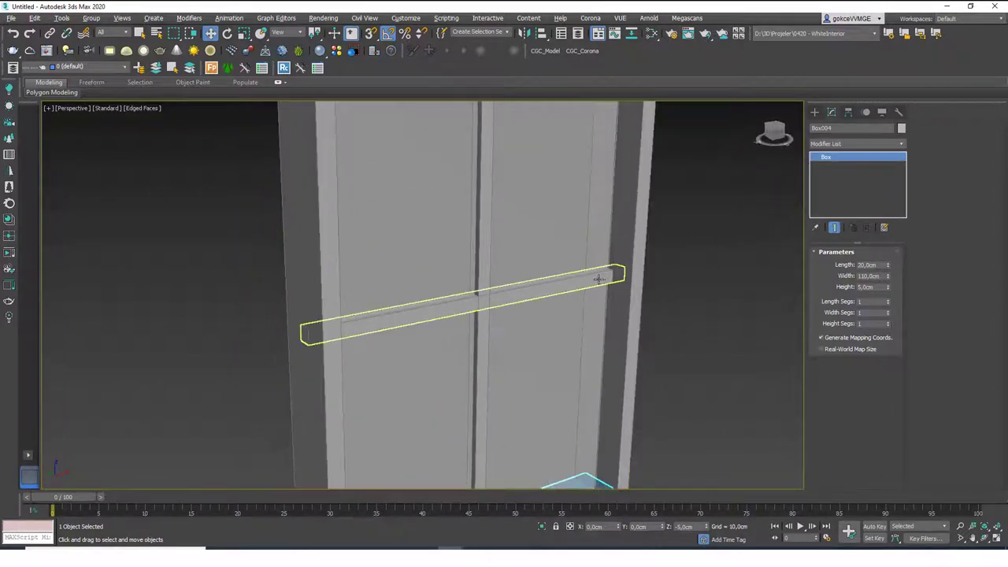
{"action": "left_click", "coordinate": [599, 279]}
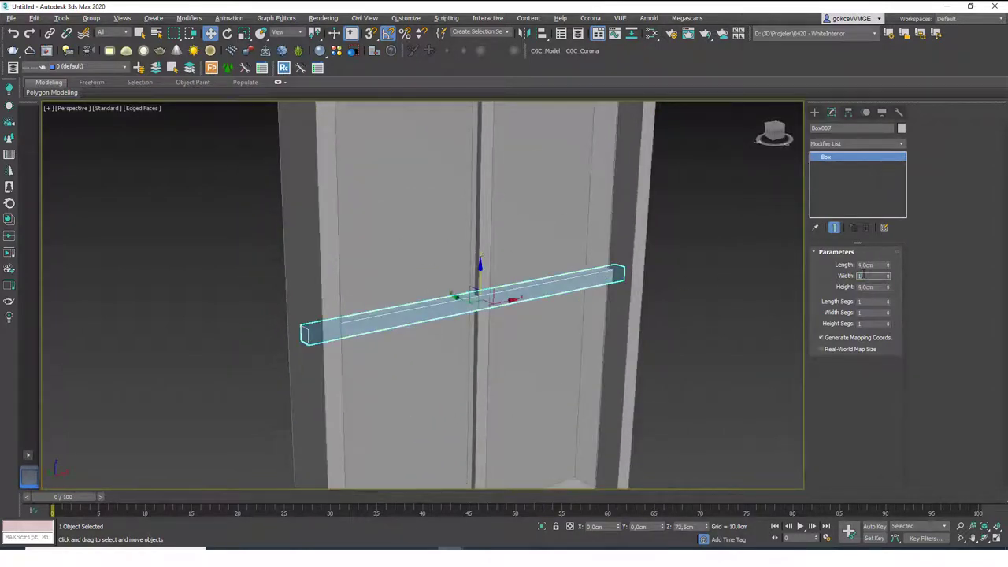
{"action": "type", "text": "100"}
{"action": "key", "text": "Return"}
{"action": "middle_click_drag", "start_coordinate": [532, 299], "coordinate": [455, 300], "text": "alt"}
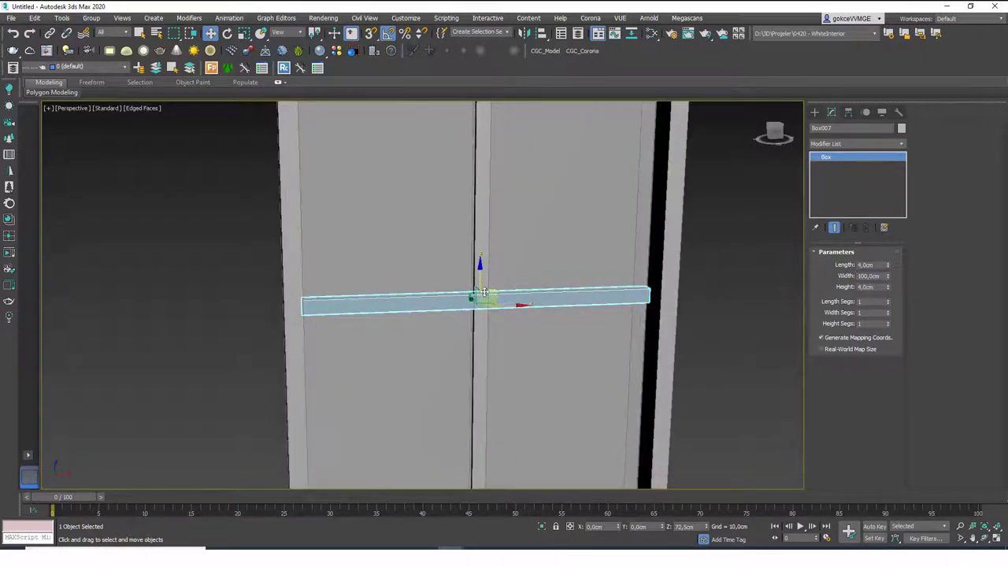
Set the bottom board's height to 10 cm
{"action": "scroll", "coordinate": [468, 297], "scroll_direction": "down", "scroll_amount": 5}
{"action": "mouse_move", "coordinate": [477, 358]}
{"action": "middle_mouse_down", "text": "alt"}
{"action": "mouse_move", "coordinate": [484, 371]}
{"action": "mouse_move", "coordinate": [485, 363]}
{"action": "middle_mouse_up", "text": "alt"}
{"action": "left_click", "coordinate": [529, 385]}
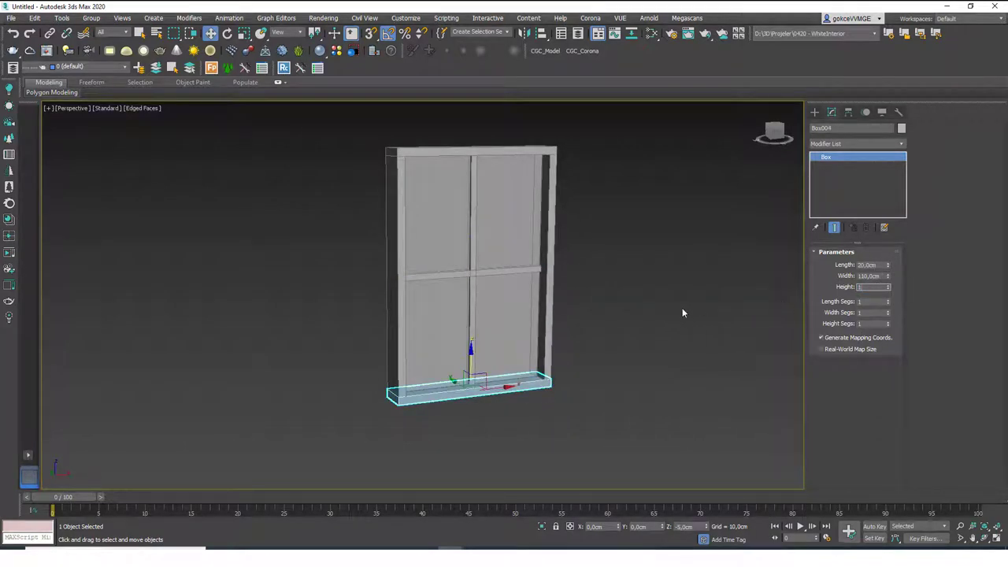
{"action": "key", "text": "Return"}
{"action": "middle_click_drag", "start_coordinate": [614, 331], "coordinate": [637, 319]}
Align the bottom board to the back panel on Z only, maximum to minimum
{"action": "key", "text": "alt+a"}
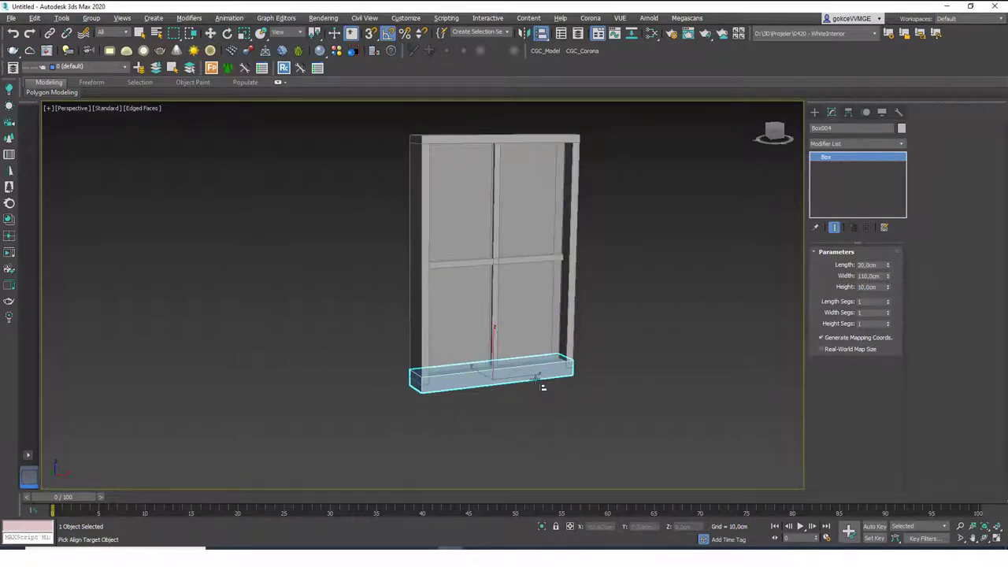
{"action": "left_click", "coordinate": [527, 341]}
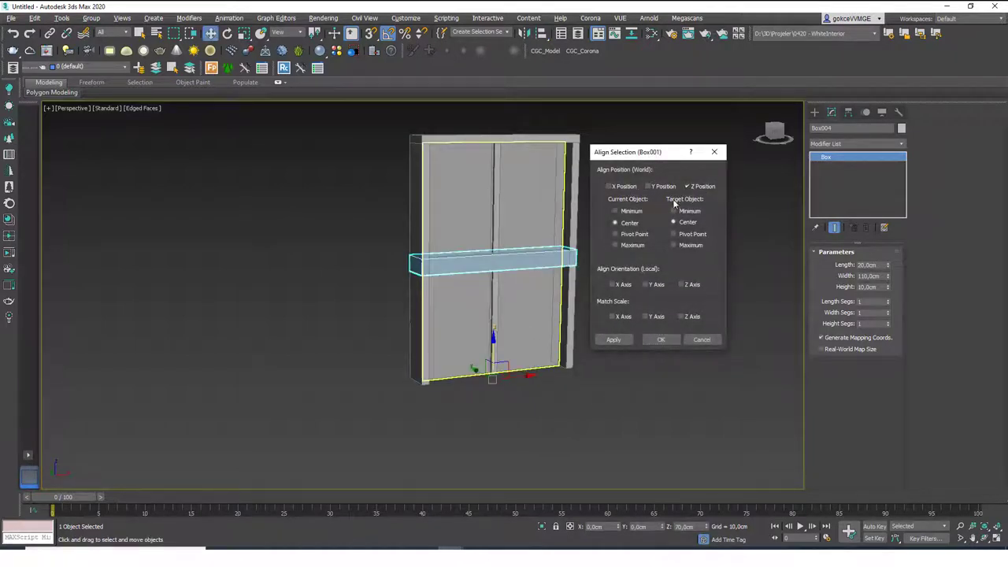
{"action": "left_click", "coordinate": [640, 245]}
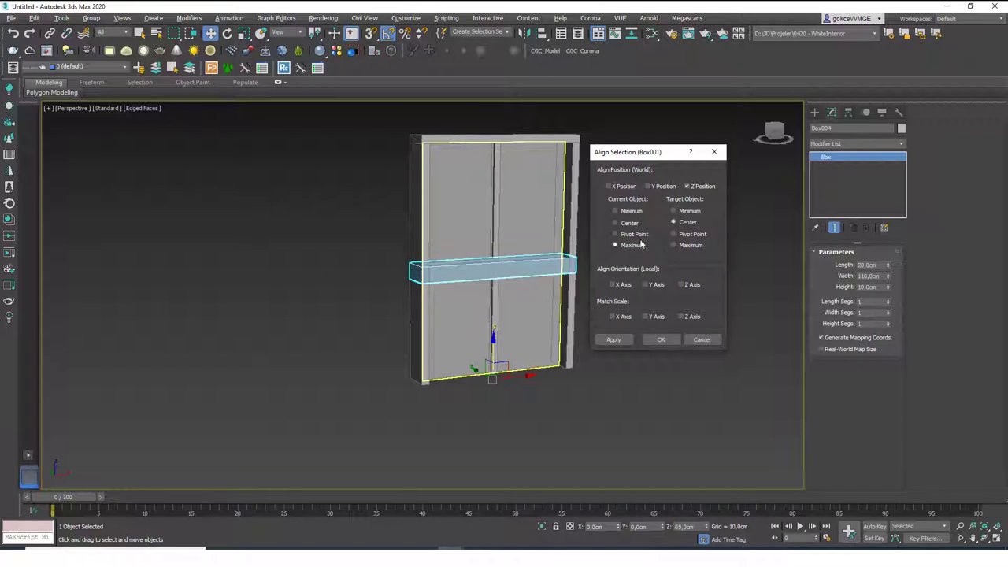
{"action": "left_click", "coordinate": [690, 212]}
{"action": "left_click", "coordinate": [661, 340]}
{"action": "left_click", "coordinate": [629, 352]}
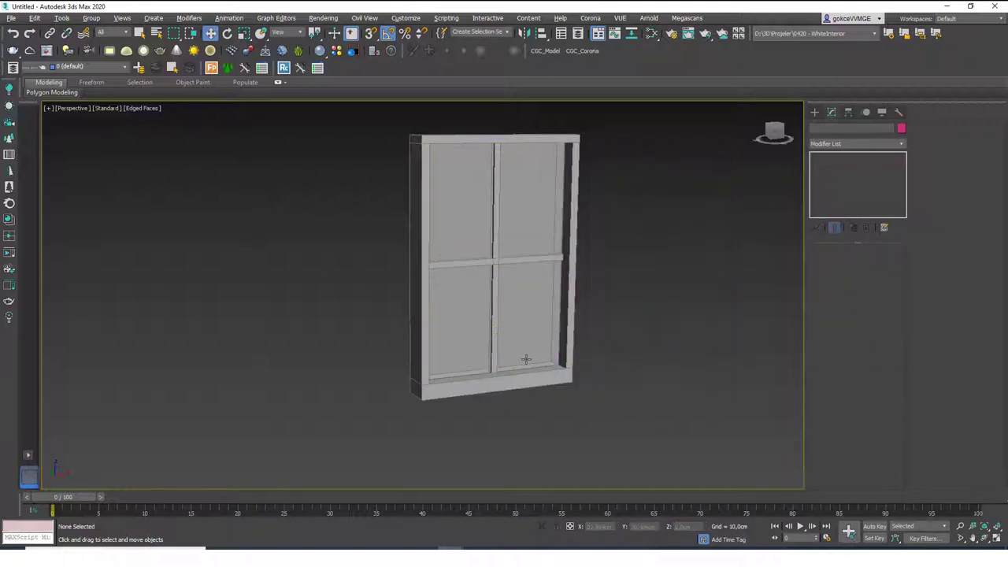
Increase the bottom board's length to about 25.6 cm
{"action": "left_click", "coordinate": [533, 376]}
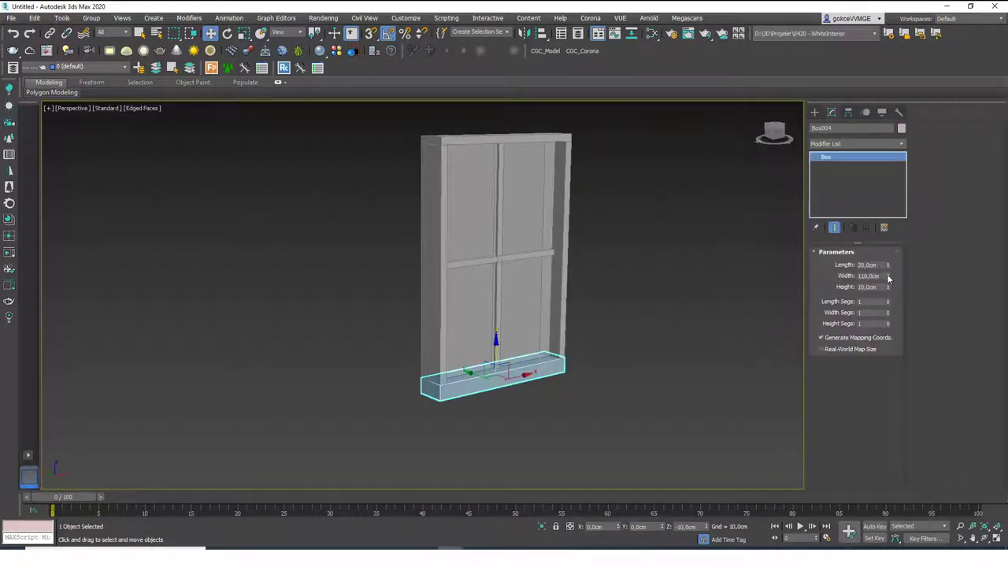
{"action": "left_click_drag", "start_coordinate": [887, 266], "coordinate": [888, 252]}
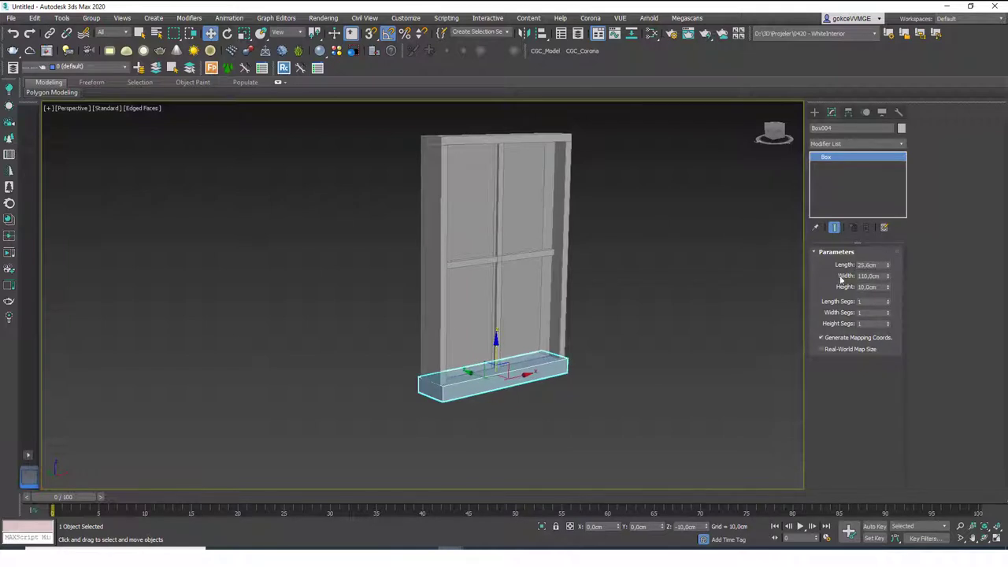
{"action": "left_click", "coordinate": [645, 309]}
{"action": "middle_click_drag", "start_coordinate": [495, 330], "coordinate": [533, 338], "text": "alt"}
Move the bottom board about 2.4 cm forward along Y and hide the edged faces
{"action": "left_click", "coordinate": [519, 359]}
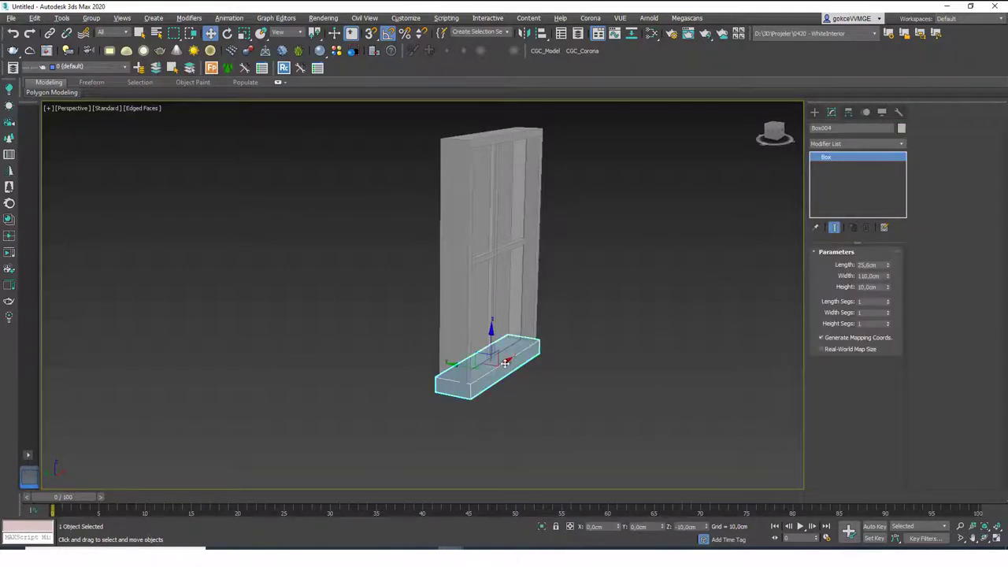
{"action": "left_click_drag", "start_coordinate": [505, 363], "coordinate": [470, 368]}
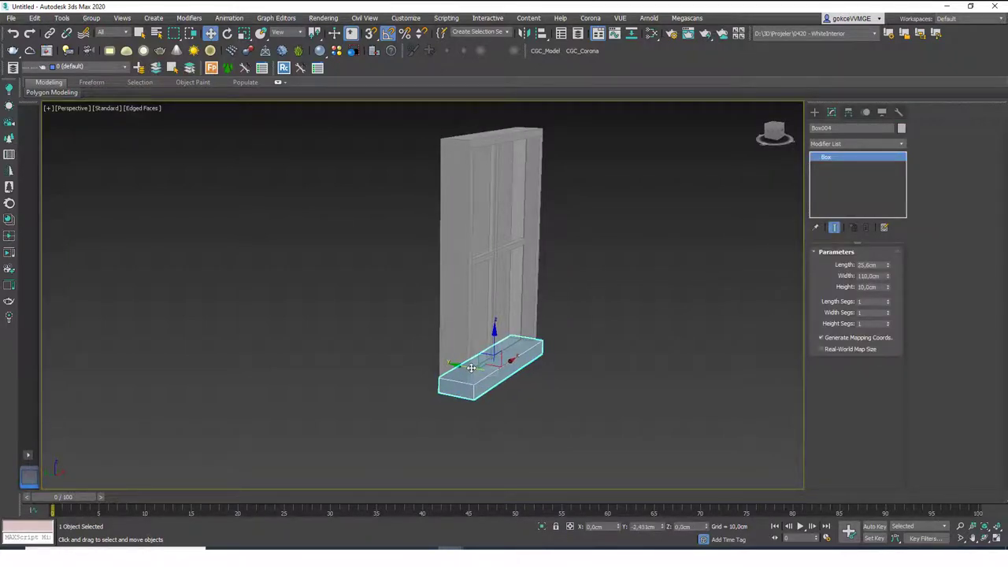
{"action": "left_click", "coordinate": [535, 392]}
{"action": "mouse_move", "coordinate": [534, 393]}
{"action": "middle_mouse_down", "text": "alt"}
{"action": "mouse_move", "coordinate": [472, 407]}
{"action": "mouse_move", "coordinate": [493, 403]}
{"action": "mouse_move", "coordinate": [527, 360]}
{"action": "mouse_move", "coordinate": [547, 384]}
{"action": "mouse_move", "coordinate": [522, 394]}
{"action": "mouse_move", "coordinate": [524, 383]}
{"action": "middle_mouse_up", "text": "alt"}
{"action": "key", "text": "F4"}
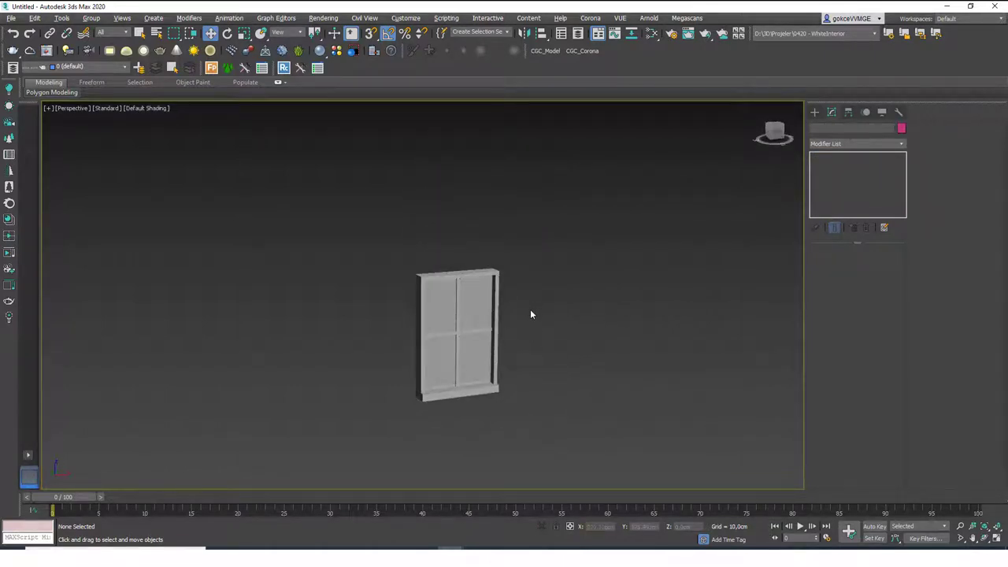
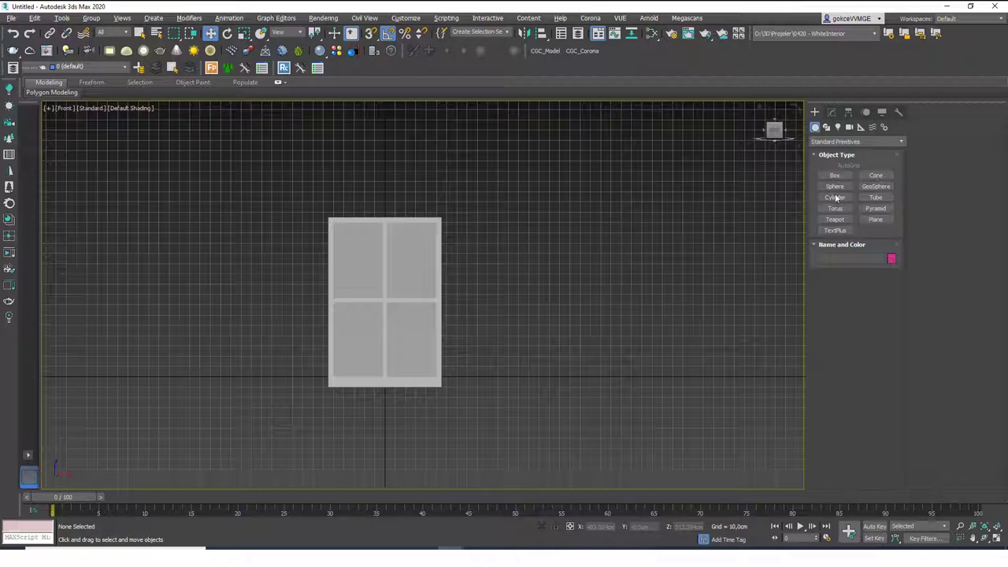
Draw a rectangle spline about 114 cm wide in the front view, to the right of the framed unit
{"action": "left_click", "coordinate": [826, 127]}
{"action": "left_click", "coordinate": [875, 184]}
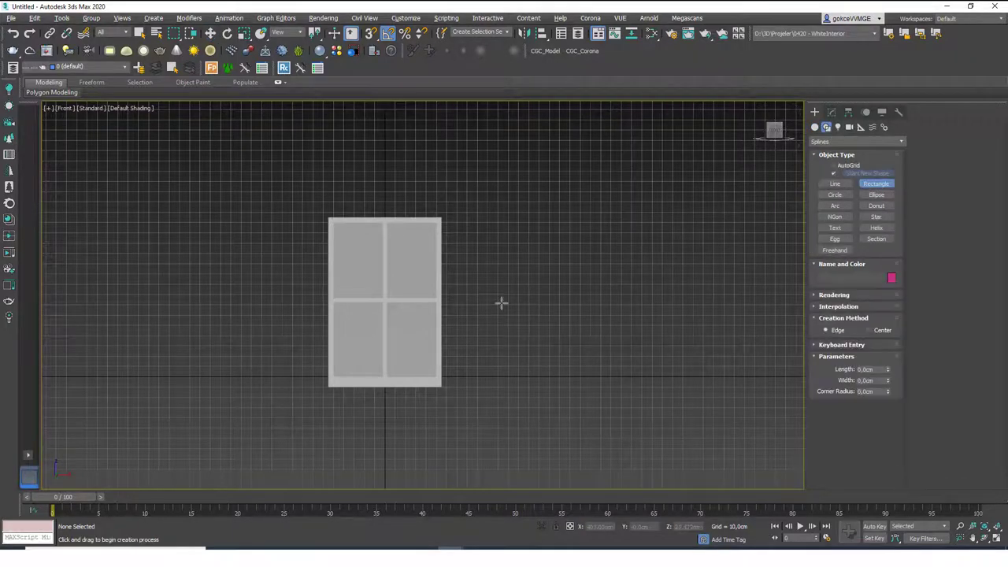
{"action": "middle_click_drag", "start_coordinate": [481, 285], "coordinate": [444, 301]}
{"action": "scroll", "coordinate": [498, 288], "scroll_direction": "up", "scroll_amount": 2}
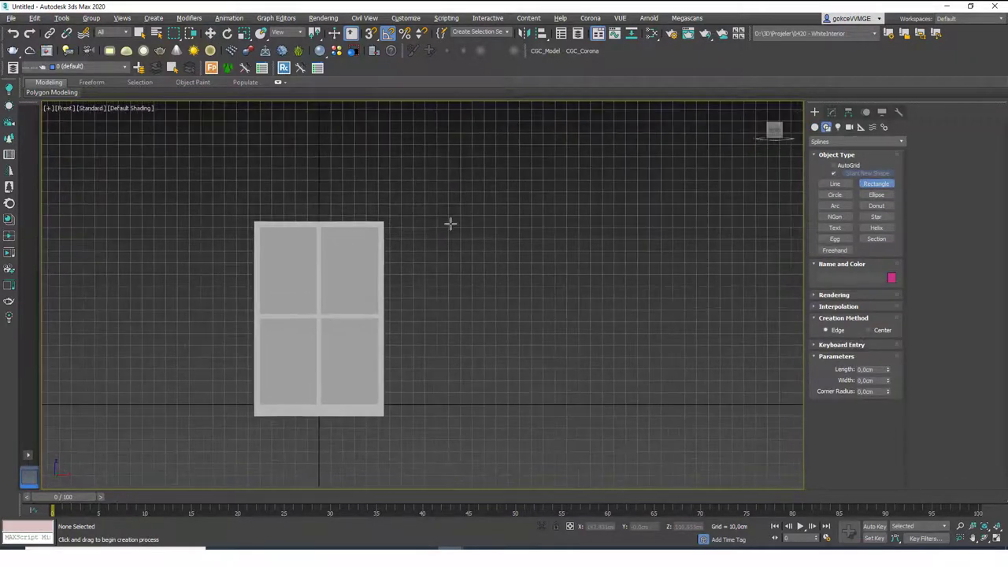
{"action": "left_click", "coordinate": [433, 227]}
{"action": "left_click_drag", "start_coordinate": [434, 227], "coordinate": [570, 400]}
{"action": "right_click", "coordinate": [733, 224]}
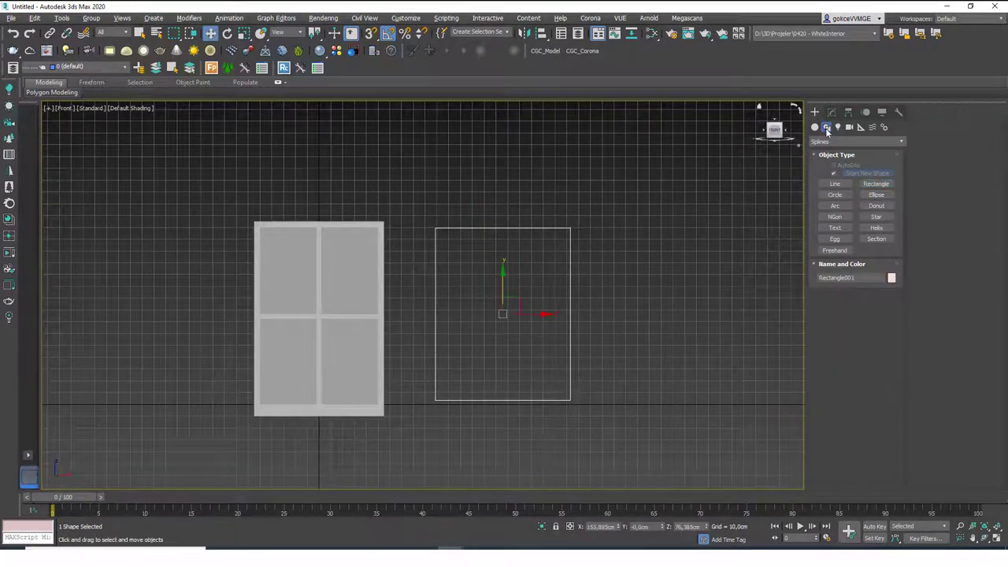
{"action": "left_click", "coordinate": [876, 185]}
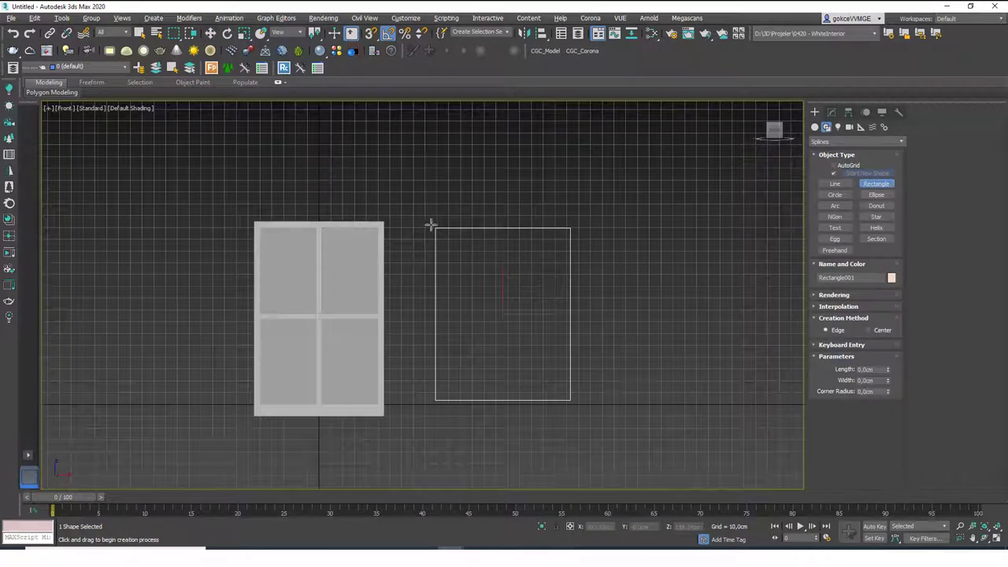
{"action": "right_click", "coordinate": [582, 368]}
Set the rectangle's length to 150 cm and its width to 100 cm
{"action": "left_click", "coordinate": [831, 112]}
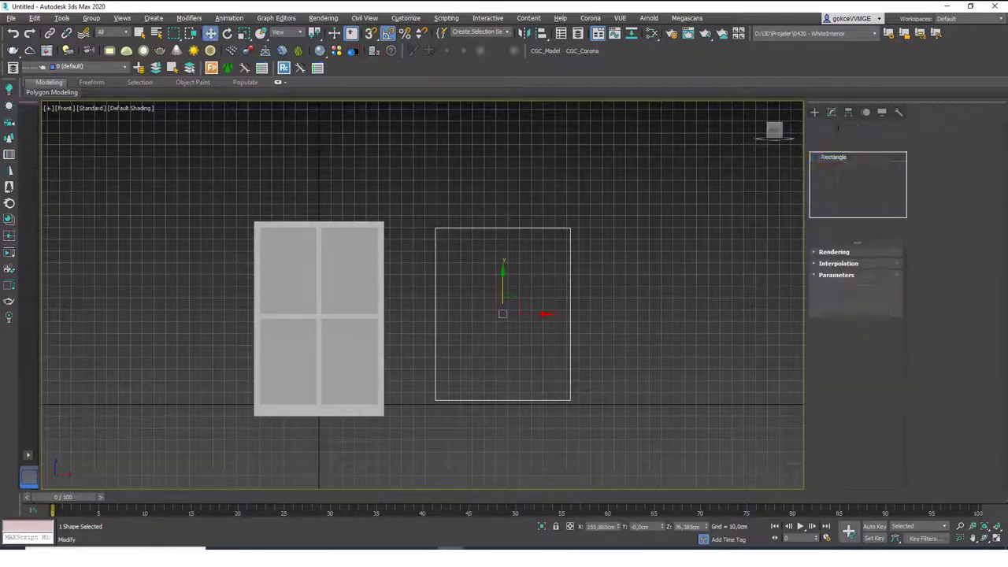
{"action": "double_click", "coordinate": [871, 288]}
{"action": "type", "text": "1"}
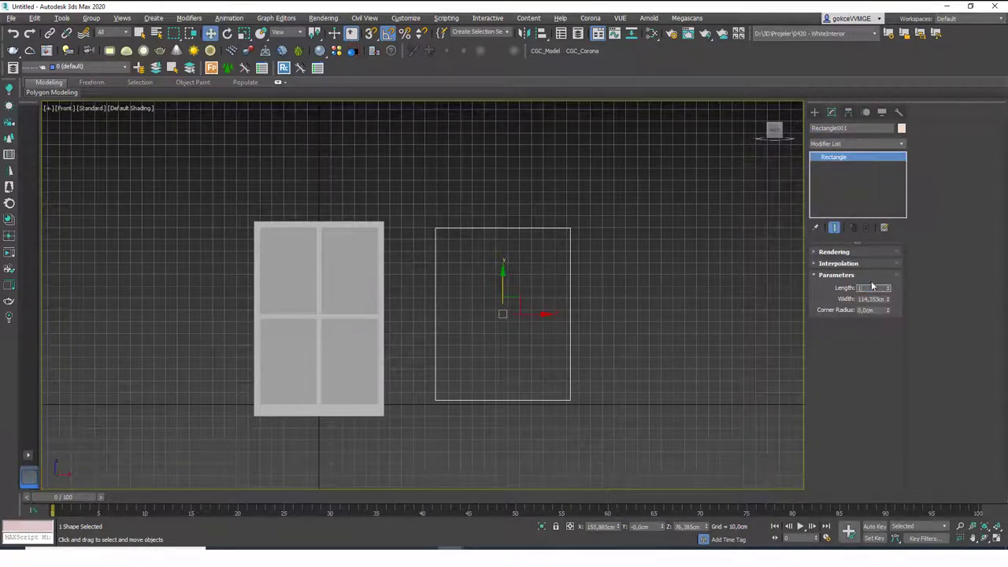
{"action": "type", "text": "00"}
{"action": "key", "text": "Return"}
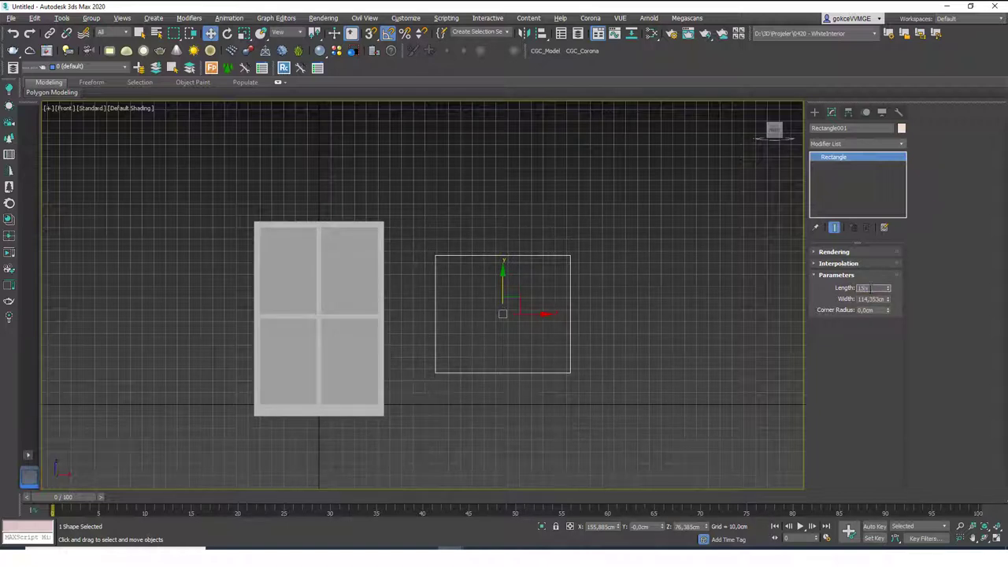
{"action": "key", "text": "Return"}
{"action": "double_click", "coordinate": [871, 300]}
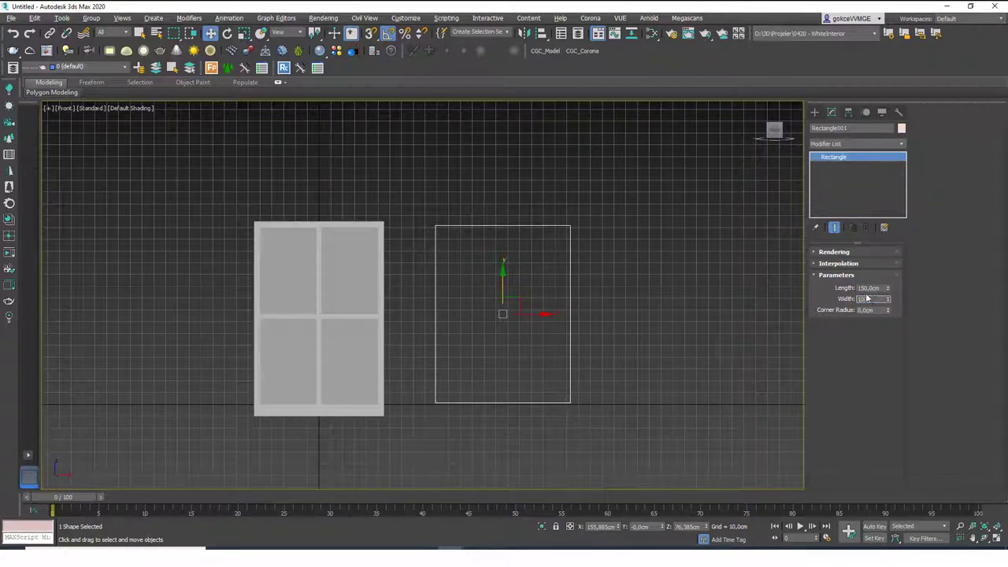
{"action": "type", "text": "100"}
{"action": "key", "text": "Return"}
{"action": "middle_click_drag", "start_coordinate": [524, 364], "coordinate": [543, 361]}
Add an Extrude modifier to the rectangle
{"action": "left_click", "coordinate": [845, 145]}
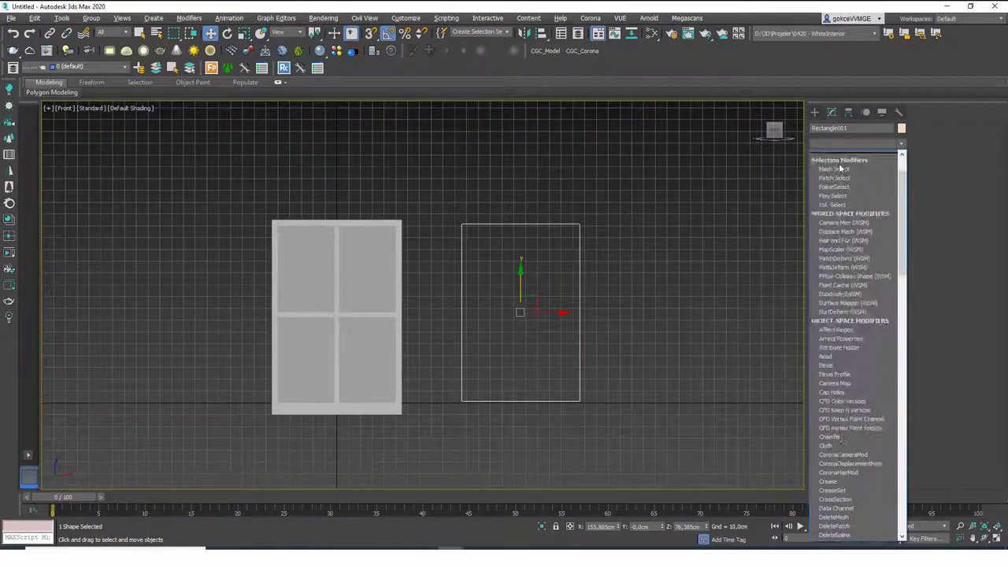
{"action": "type", "text": "ex"}
{"action": "left_click", "coordinate": [837, 156]}
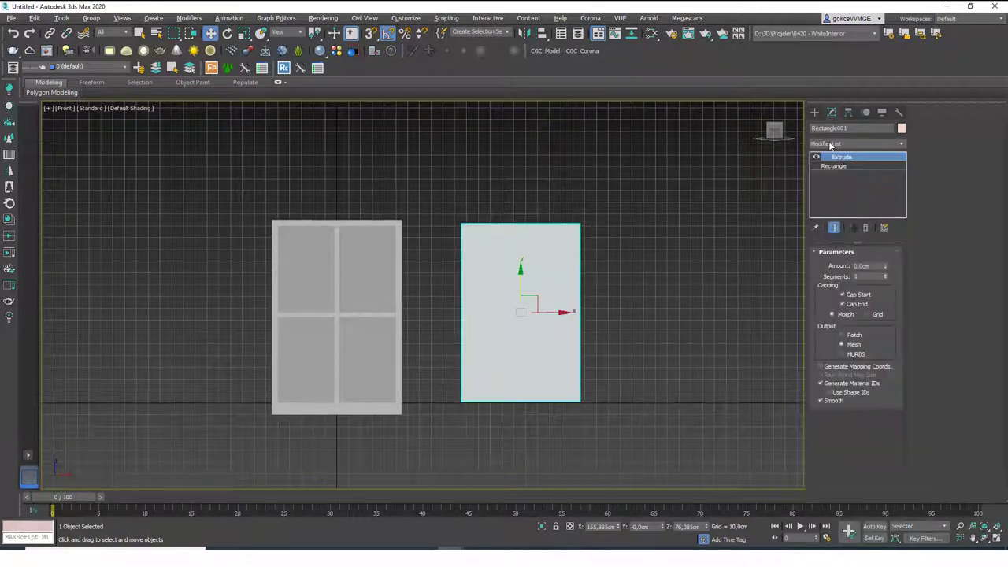
{"action": "left_click", "coordinate": [829, 144]}
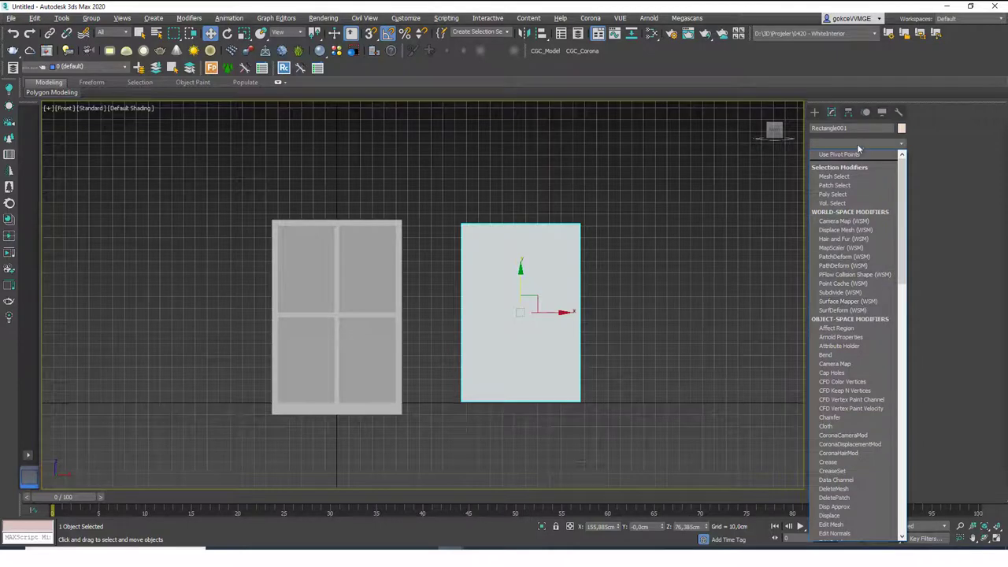
{"action": "left_click", "coordinate": [858, 147]}
{"action": "middle_click_drag", "start_coordinate": [677, 288], "coordinate": [587, 319], "text": "alt"}
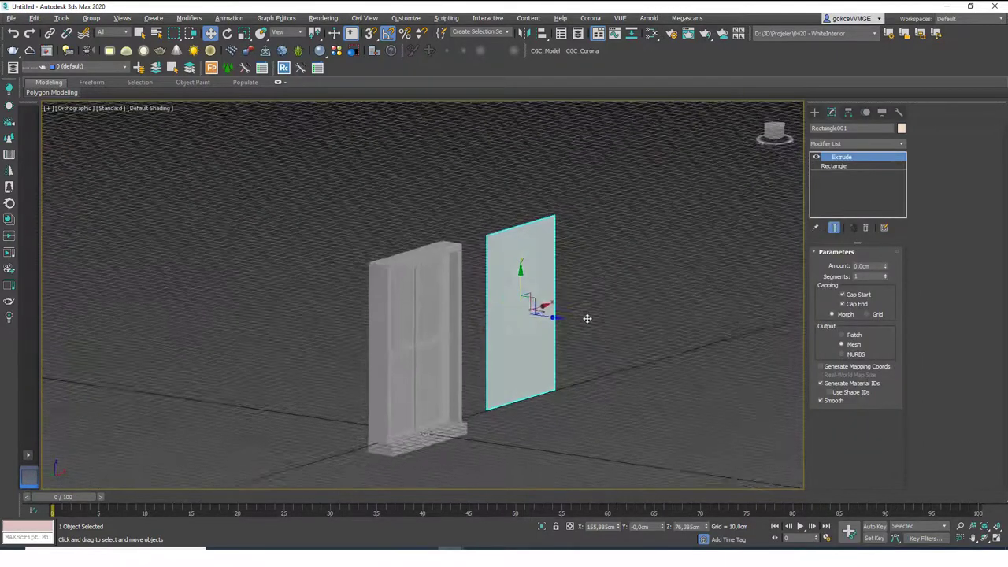
Set the rectangle's Extrude amount to 0.4 cm and switch to the front view
{"action": "left_click_drag", "start_coordinate": [884, 266], "coordinate": [808, 263]}
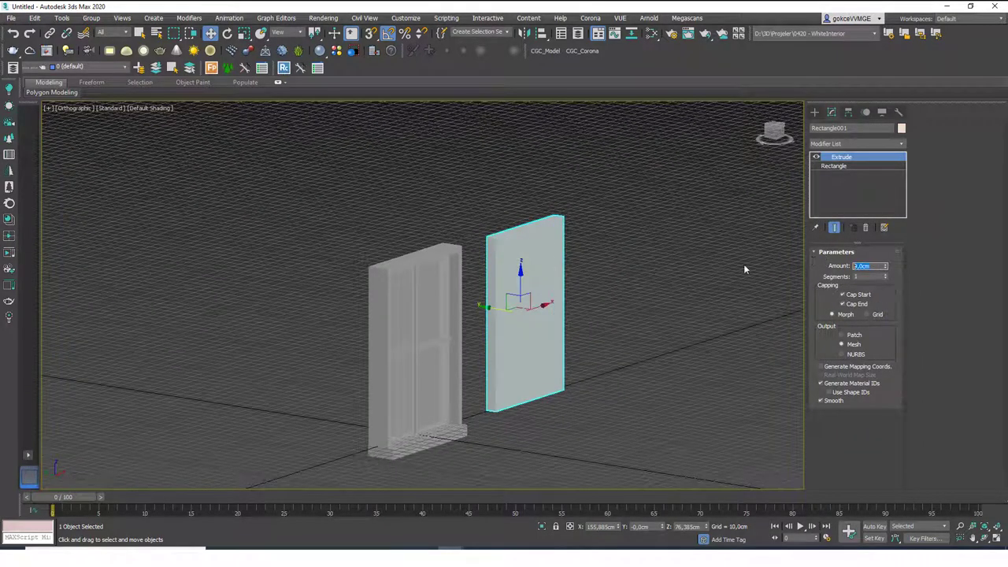
{"action": "type", "text": "0,4"}
{"action": "key", "text": "Return"}
{"action": "middle_click_drag", "start_coordinate": [609, 288], "coordinate": [551, 304], "text": "alt"}
{"action": "scroll", "coordinate": [538, 266], "scroll_direction": "up", "scroll_amount": 3}
{"action": "middle_click_drag", "start_coordinate": [533, 240], "coordinate": [525, 233], "text": "alt"}
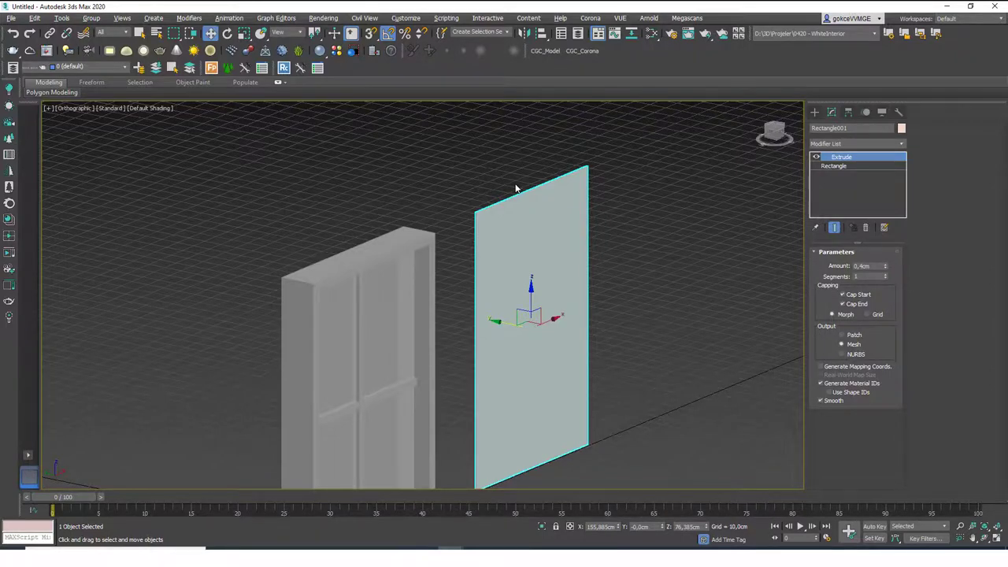
{"action": "key", "text": "f"}
{"action": "key", "text": "z"}
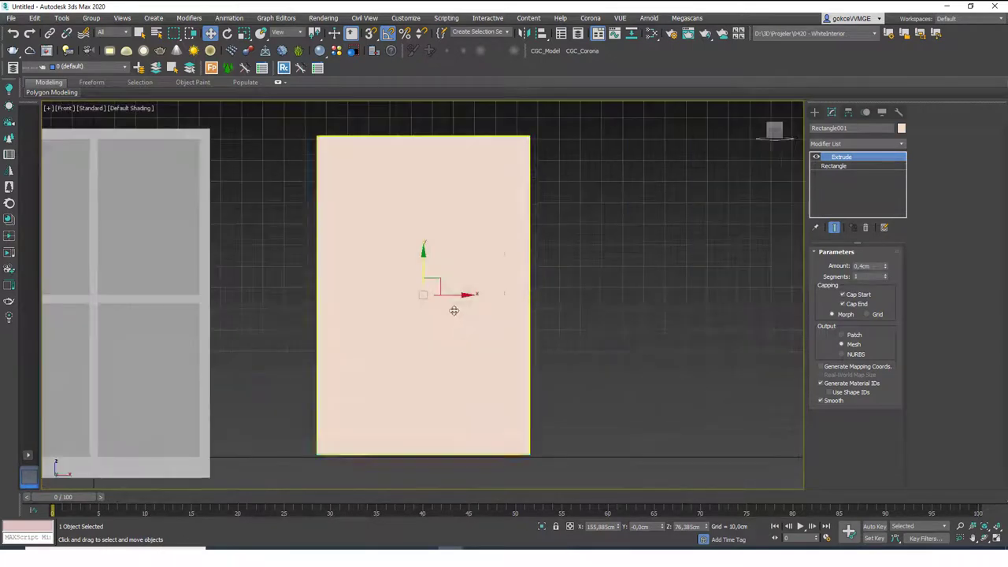
{"action": "scroll", "coordinate": [453, 311], "scroll_direction": "down", "scroll_amount": 3}
{"action": "middle_click_drag", "start_coordinate": [452, 323], "coordinate": [479, 321]}
Clone the thin panel in place as an independent copy
{"action": "key", "text": "ctrl+v"}
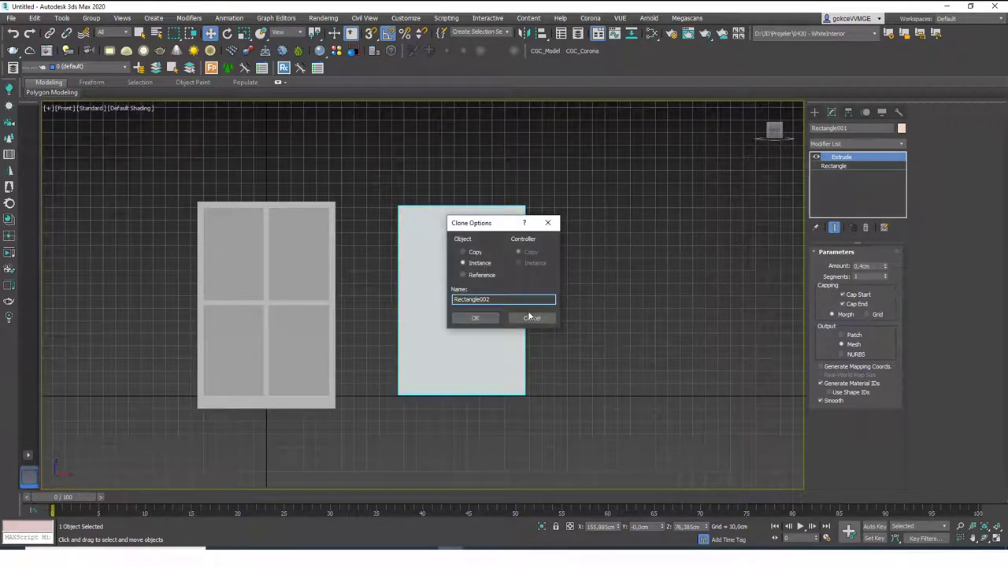
{"action": "left_click", "coordinate": [530, 317]}
{"action": "right_click", "coordinate": [474, 225]}
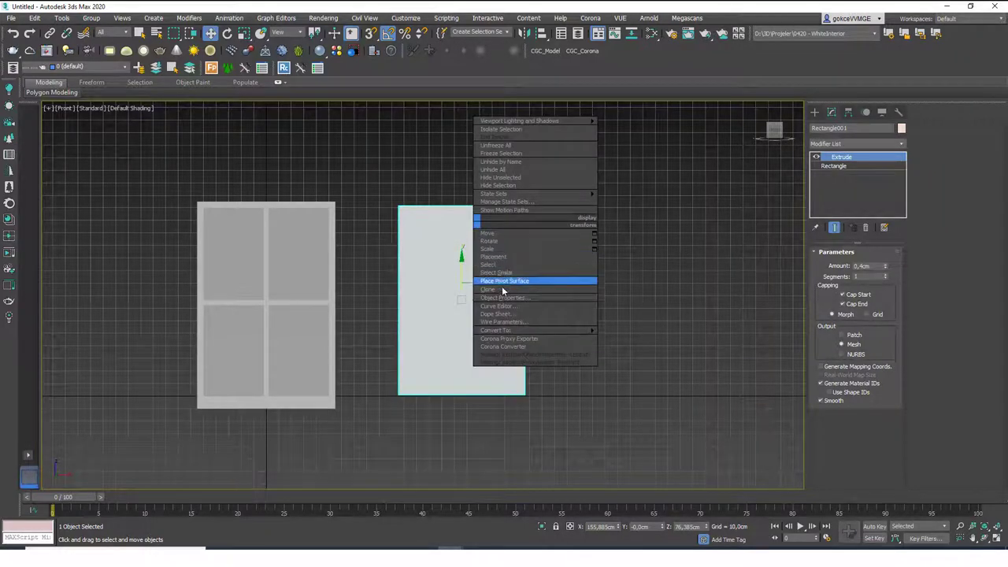
{"action": "left_click", "coordinate": [499, 289]}
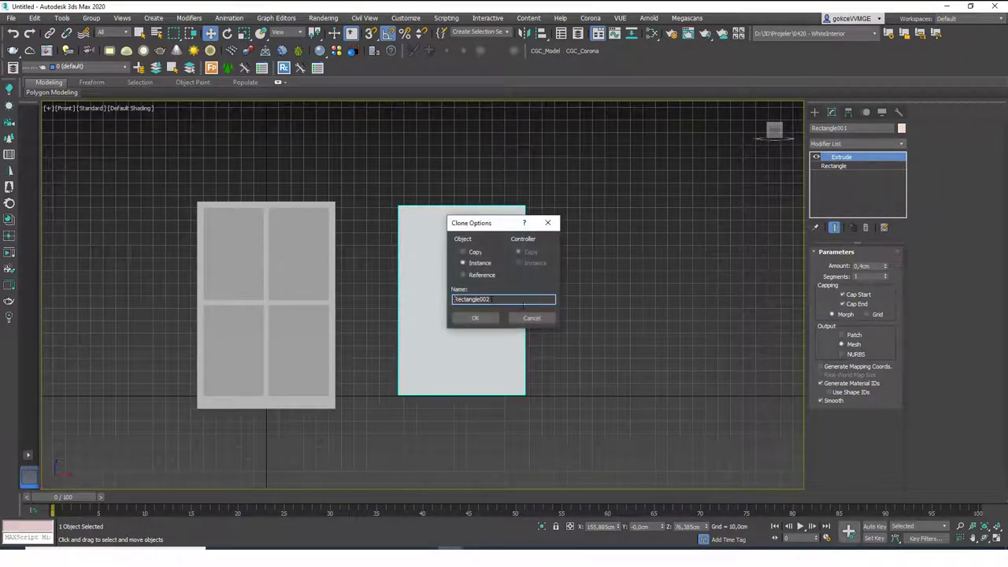
{"action": "left_click", "coordinate": [470, 253]}
{"action": "left_click", "coordinate": [475, 318]}
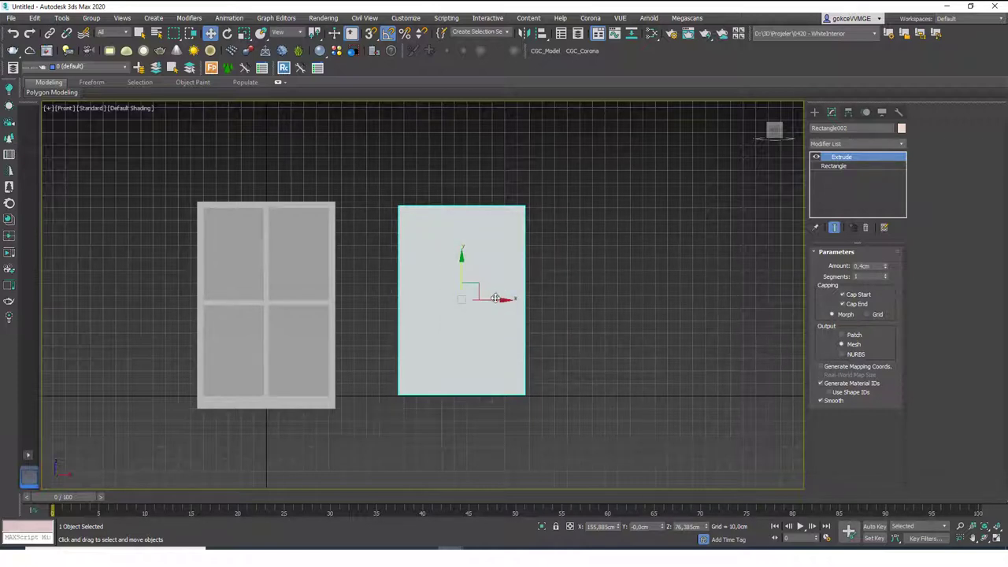
Try moving the cloned panel along X, and undo both the moves and the clone
{"action": "left_click_drag", "start_coordinate": [495, 299], "coordinate": [685, 300]}
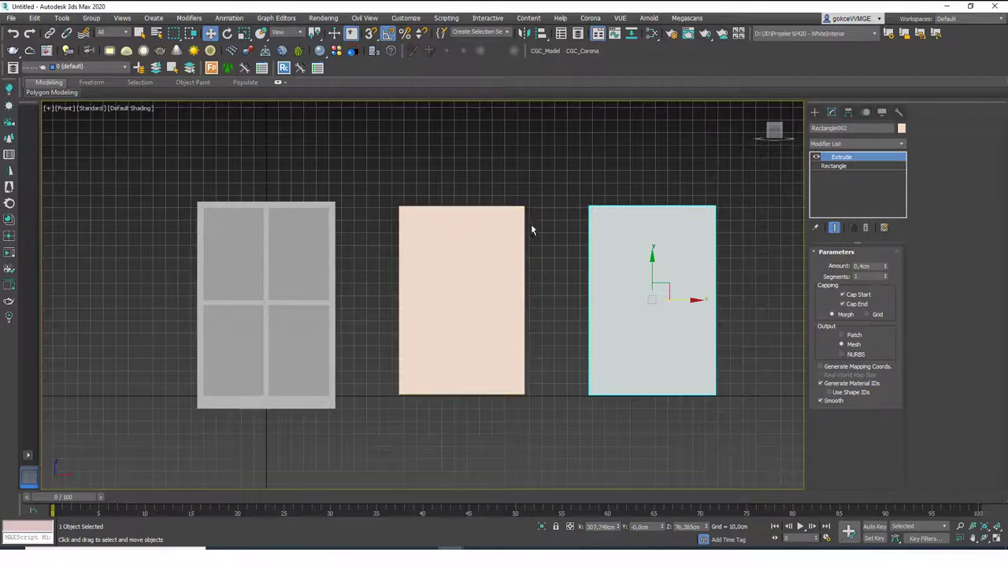
{"action": "key", "text": "ctrl+z"}
{"action": "left_click_drag", "start_coordinate": [493, 297], "coordinate": [605, 296]}
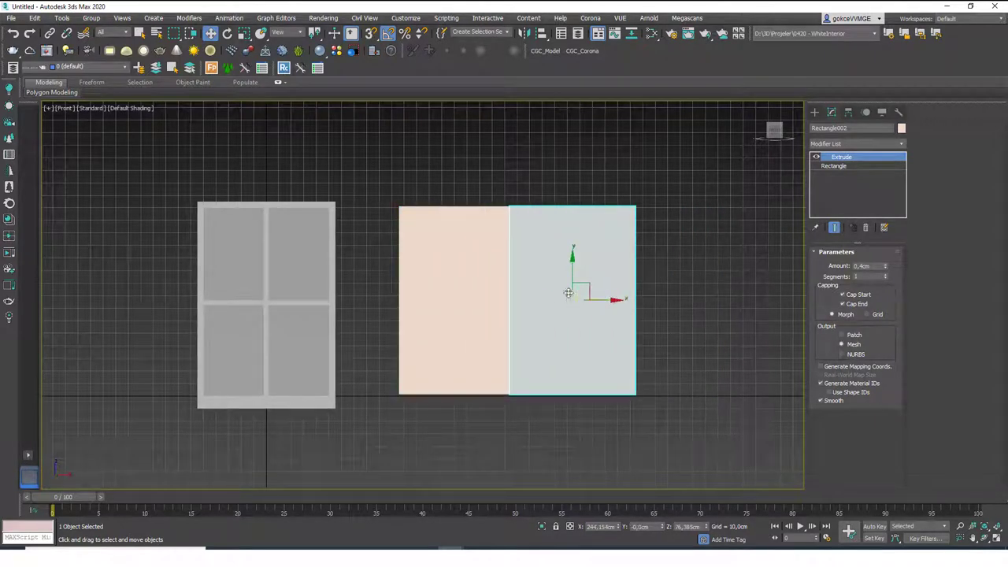
{"action": "key", "text": "ctrl+z"}
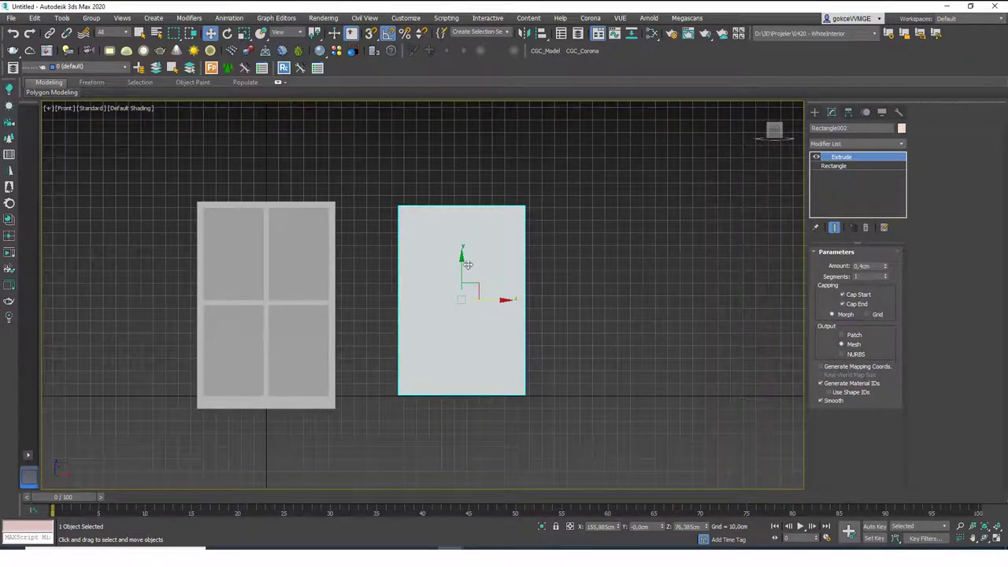
{"action": "key", "text": "ctrl+z"}
Copy the thin panel along X to the right of the original
{"action": "left_click", "coordinate": [483, 284]}
{"action": "left_click_drag", "start_coordinate": [483, 284], "coordinate": [705, 284], "text": "shift"}
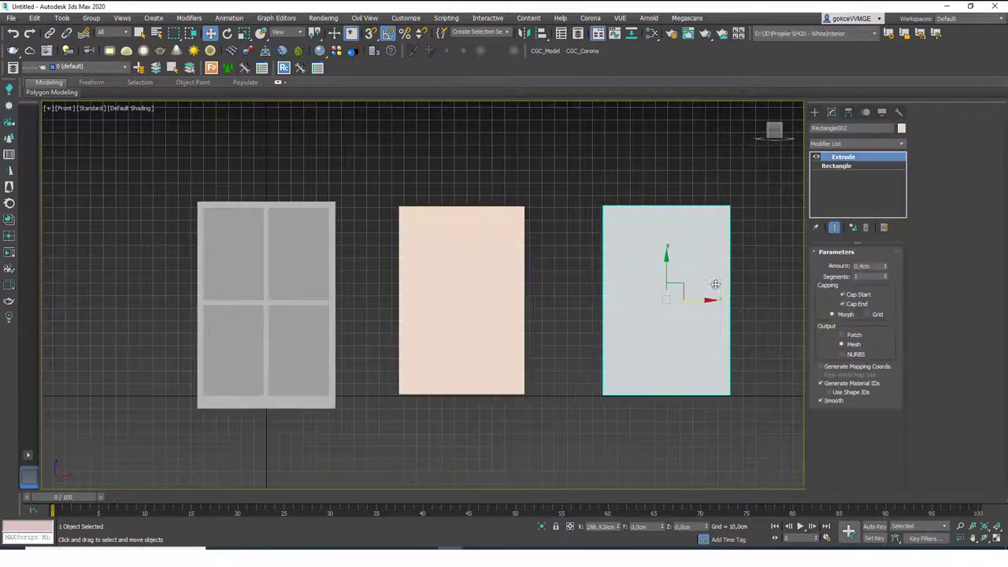
{"action": "left_click", "coordinate": [502, 323]}
Align the copied panel to the original, centre to centre, on the X, Y and Z positions
{"action": "key", "text": "alt+a"}
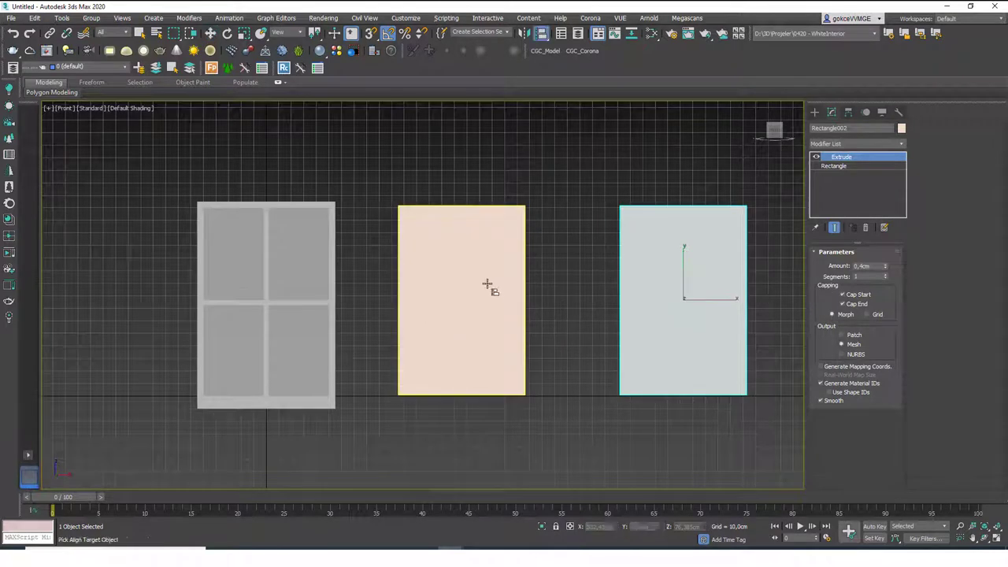
{"action": "left_click", "coordinate": [485, 286]}
{"action": "left_click", "coordinate": [609, 186]}
{"action": "left_click", "coordinate": [648, 186]}
{"action": "left_click", "coordinate": [615, 223]}
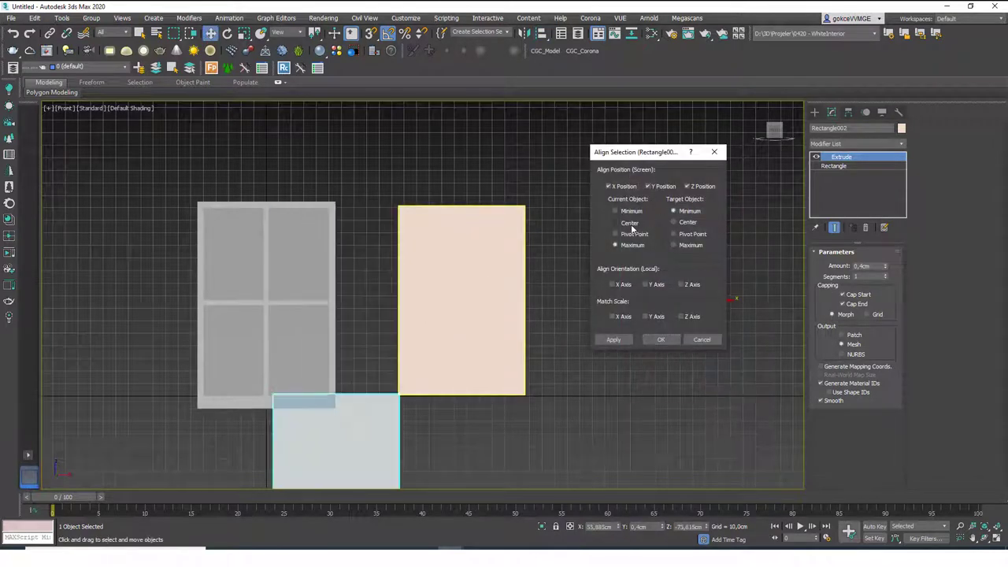
{"action": "left_click", "coordinate": [673, 222]}
{"action": "left_click", "coordinate": [657, 341]}
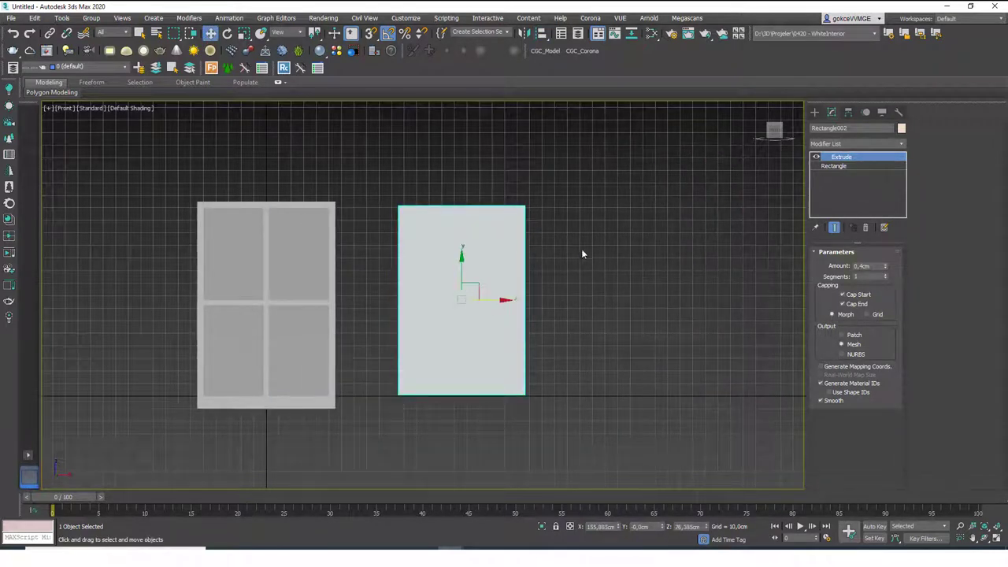
Add an Edit Spline modifier between the copied panel's Rectangle base and its Extrude modifier
{"action": "middle_click_drag", "start_coordinate": [538, 286], "coordinate": [550, 294]}
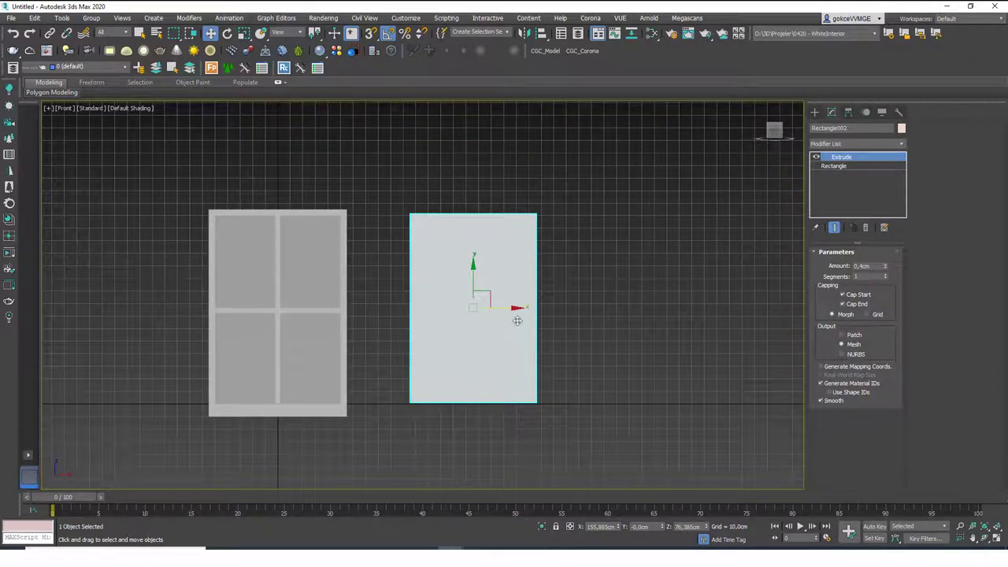
{"action": "middle_click_drag", "start_coordinate": [513, 294], "coordinate": [516, 309], "text": "alt"}
{"action": "key", "text": "f"}
{"action": "scroll", "coordinate": [513, 290], "scroll_direction": "down", "scroll_amount": 2}
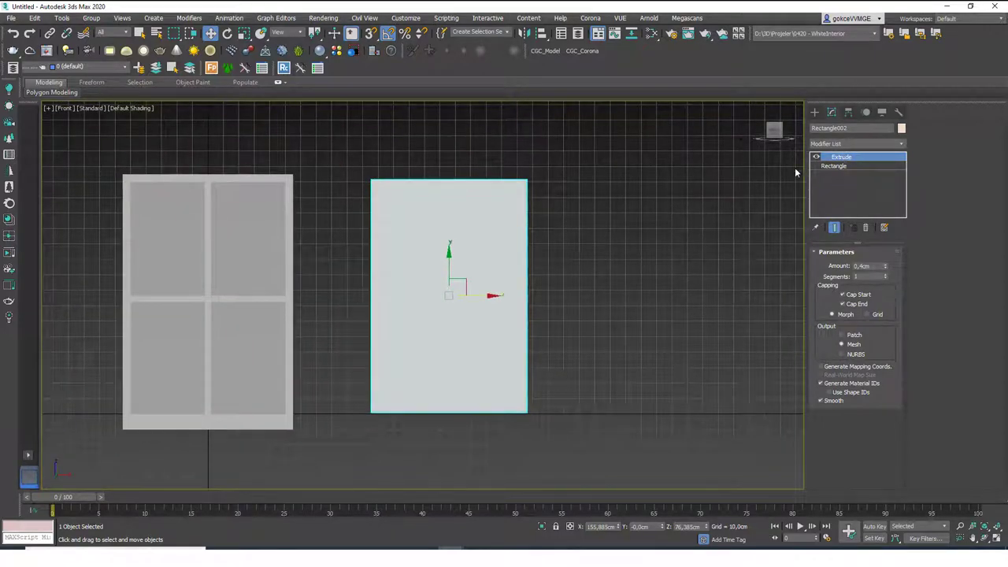
{"action": "left_click", "coordinate": [840, 165]}
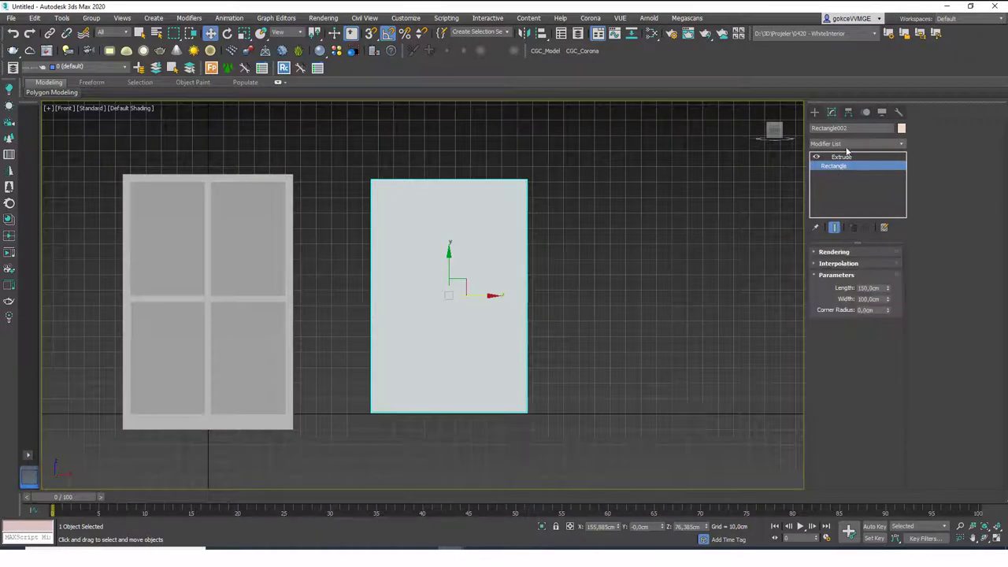
{"action": "left_click", "coordinate": [847, 145]}
{"action": "key", "text": "e"}
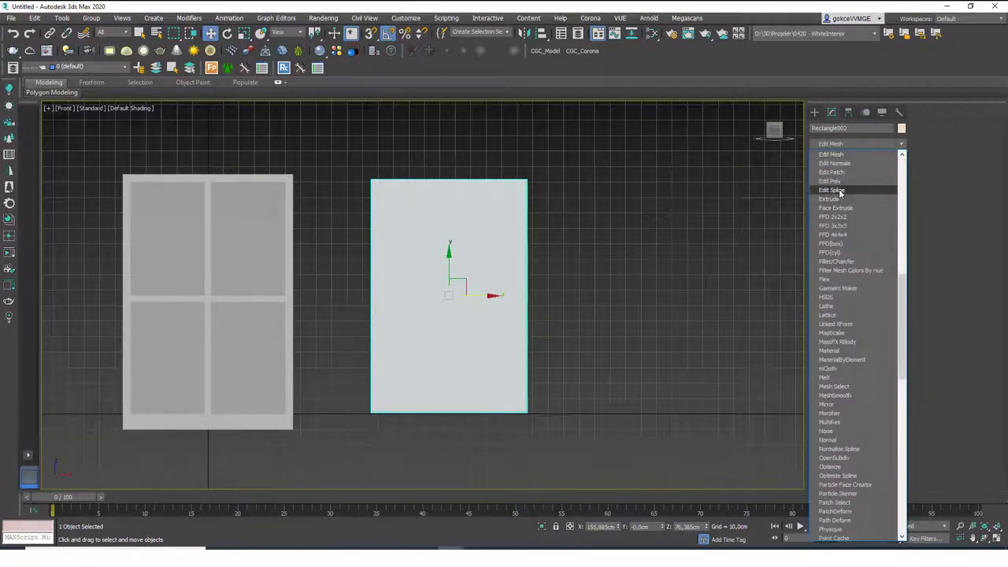
{"action": "left_click", "coordinate": [832, 189]}
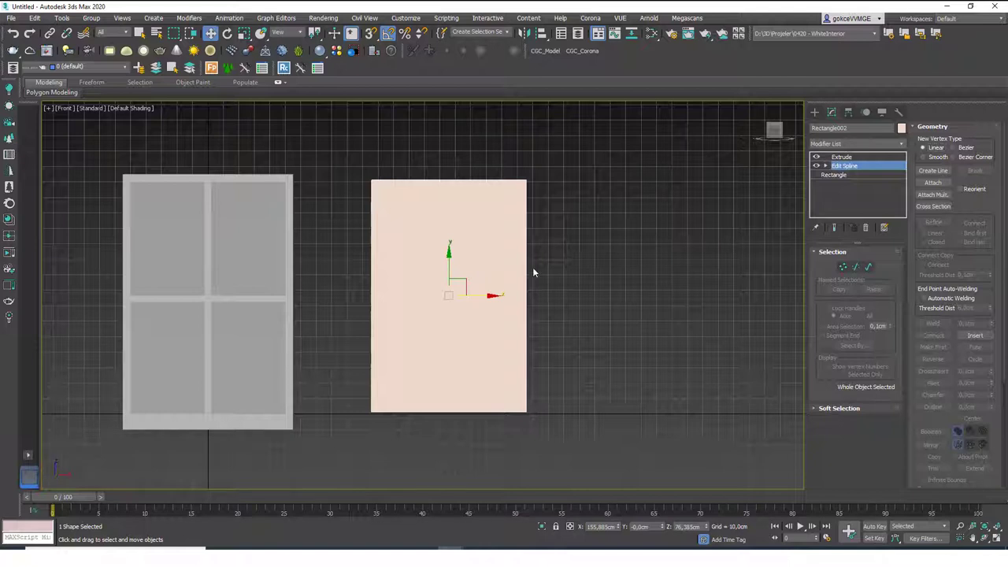
Select the copied rectangle's closed spline at Spline sub-object level
{"action": "middle_click_drag", "start_coordinate": [511, 268], "coordinate": [517, 273]}
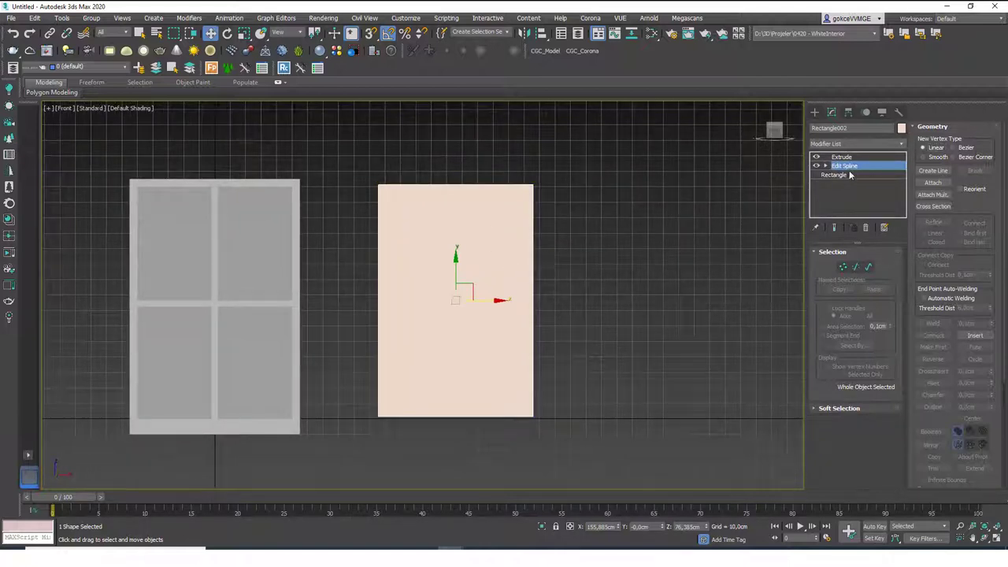
{"action": "left_click", "coordinate": [869, 268]}
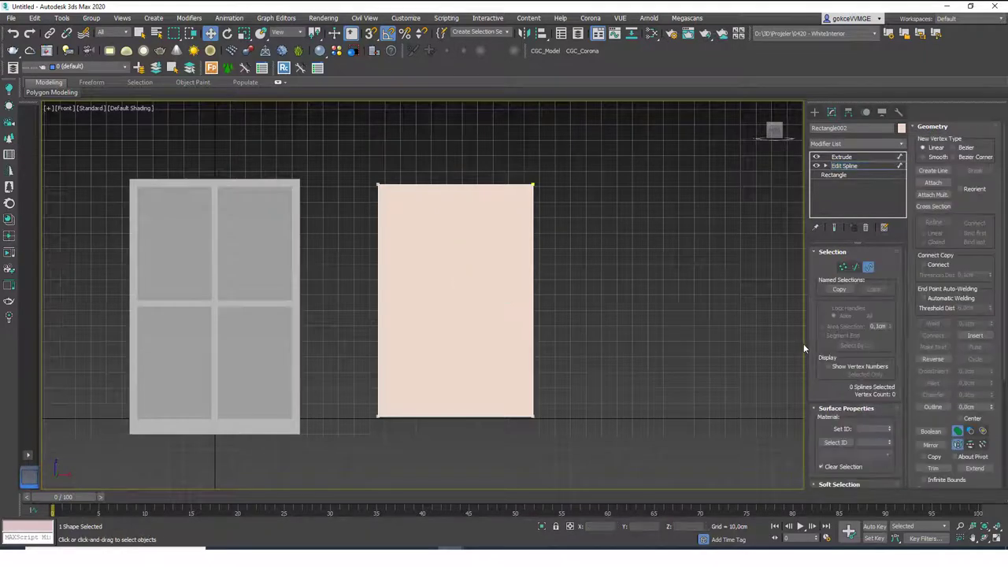
{"action": "left_click", "coordinate": [525, 308]}
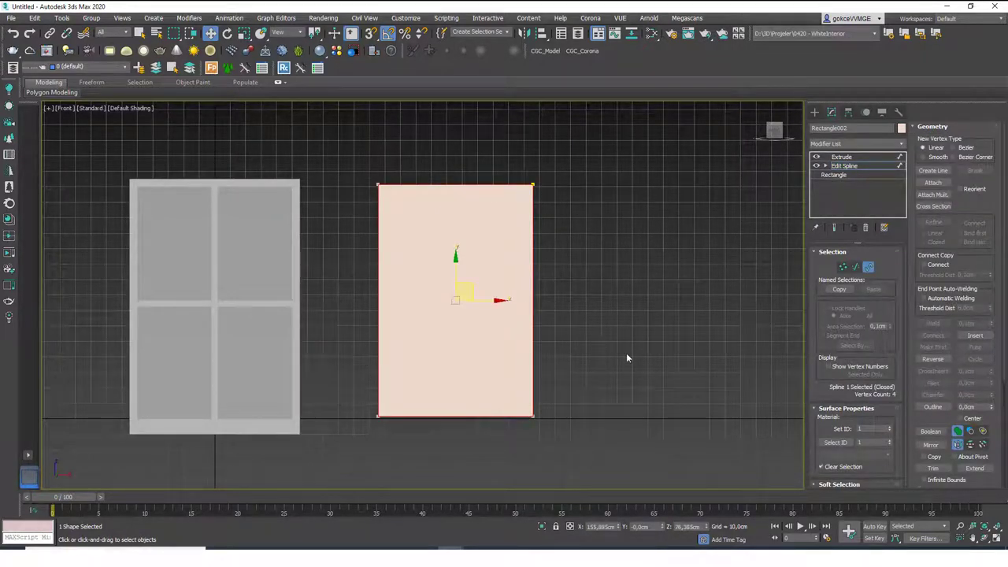
Try outlining the selected spline by 5 cm, and check the offset in wireframe
{"action": "scroll", "coordinate": [945, 331], "scroll_direction": "down", "scroll_amount": 3}
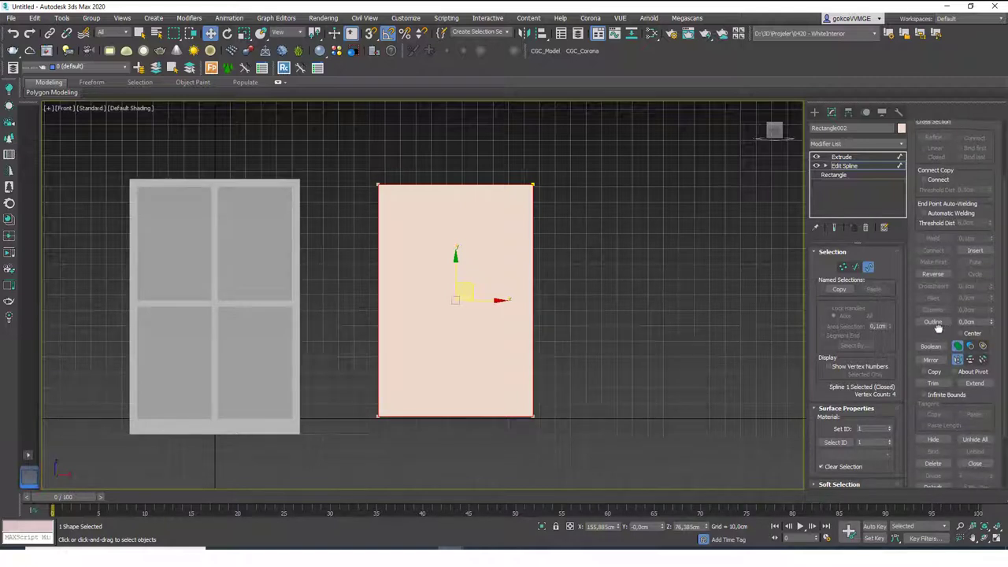
{"action": "left_click_drag", "start_coordinate": [937, 327], "coordinate": [937, 318]}
{"action": "double_click", "coordinate": [975, 313]}
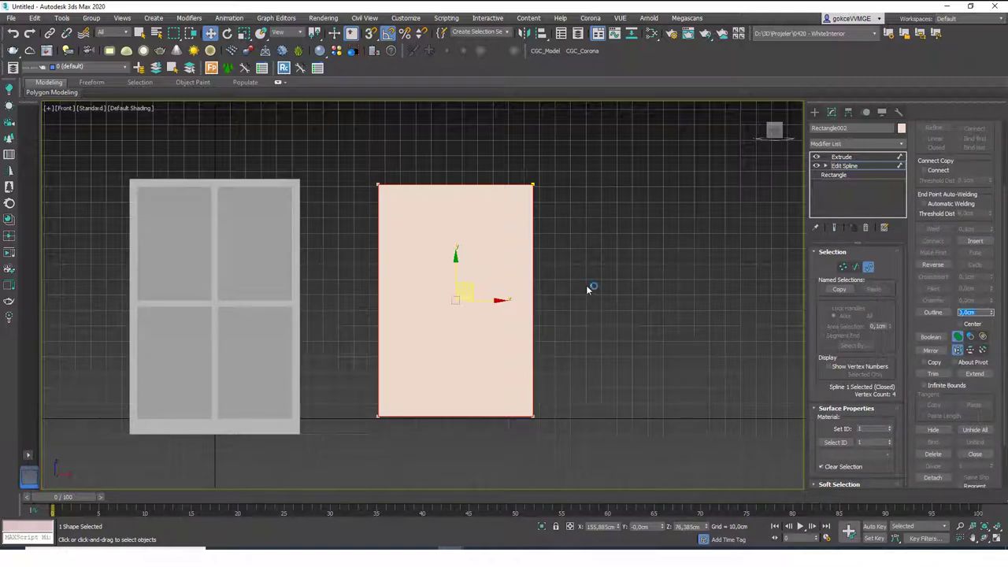
{"action": "type", "text": "5"}
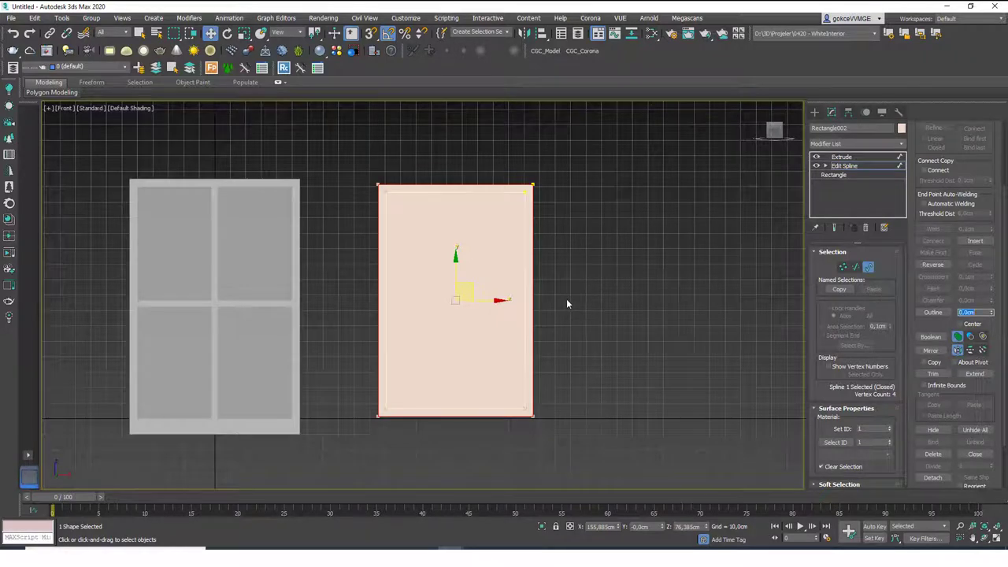
{"action": "key", "text": "Return"}
{"action": "key", "text": "F3"}
{"action": "scroll", "coordinate": [540, 223], "scroll_direction": "up", "scroll_amount": 3}
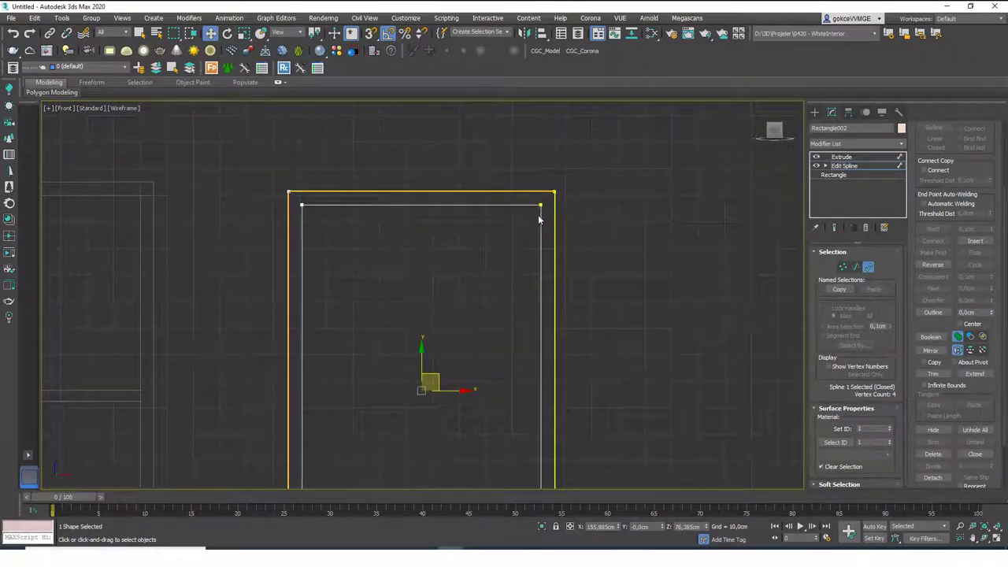
{"action": "scroll", "coordinate": [547, 228], "scroll_direction": "down", "scroll_amount": 3}
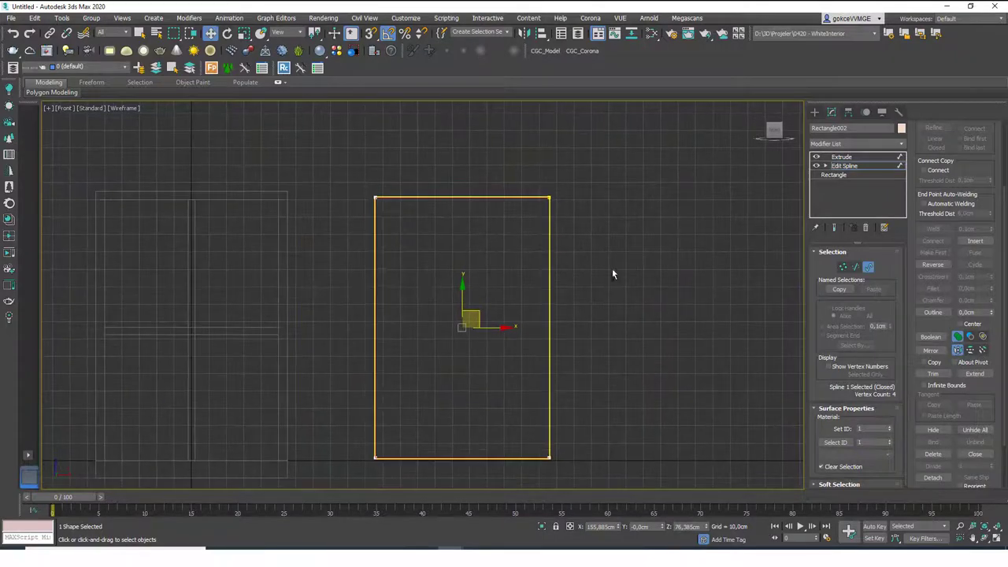
Outline the selected spline by -5 cm to create an outer frame contour
{"action": "left_click_drag", "start_coordinate": [976, 313], "coordinate": [924, 313]}
{"action": "type", "text": "-5"}
{"action": "key", "text": "Return"}
{"action": "middle_click_drag", "start_coordinate": [544, 255], "coordinate": [561, 268]}
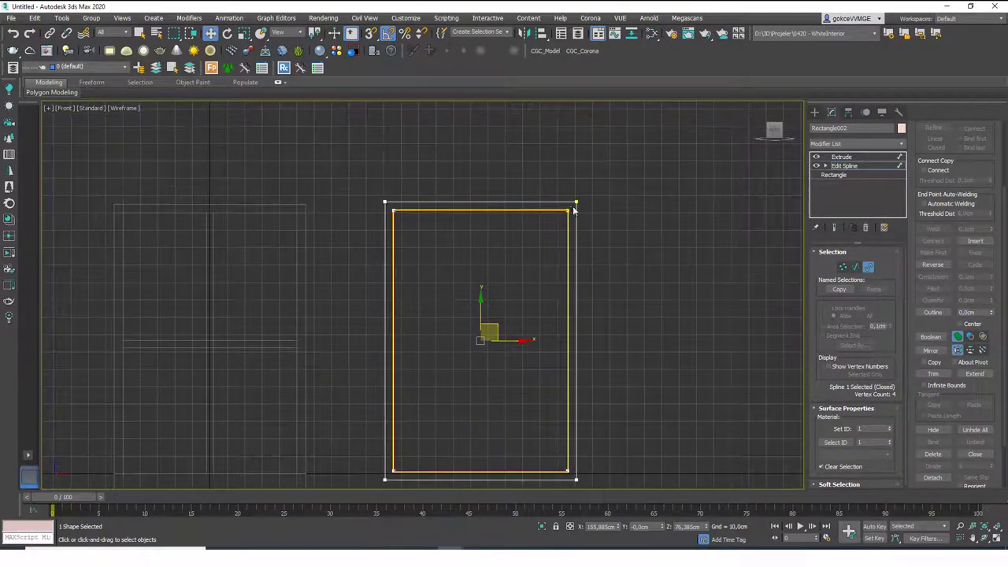
Leave spline editing, return to shaded display and set the frame's Extrude amount to 20 cm
{"action": "left_click", "coordinate": [857, 165]}
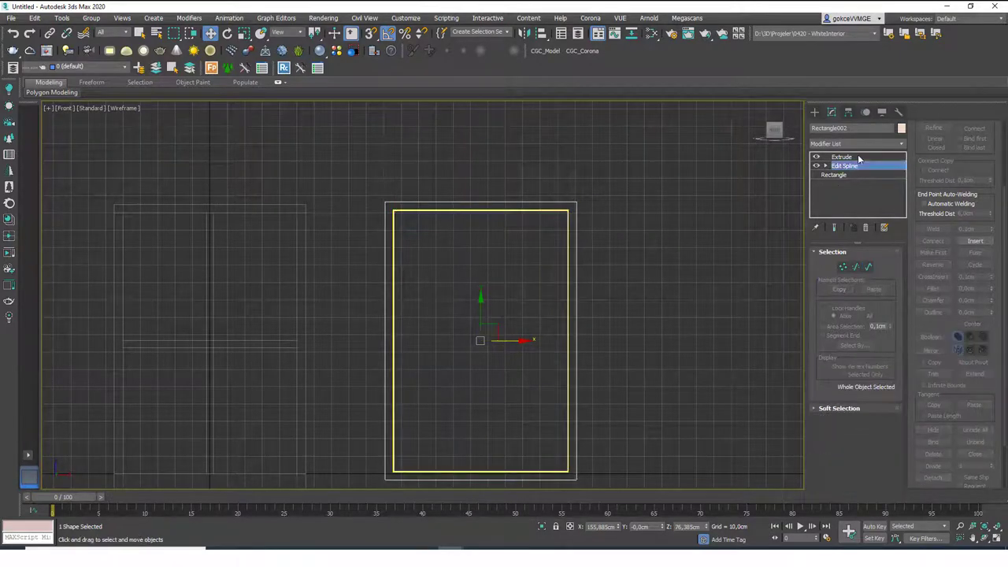
{"action": "left_click", "coordinate": [856, 157]}
{"action": "key", "text": "F3"}
{"action": "middle_click_drag", "start_coordinate": [512, 293], "coordinate": [661, 264], "text": "alt"}
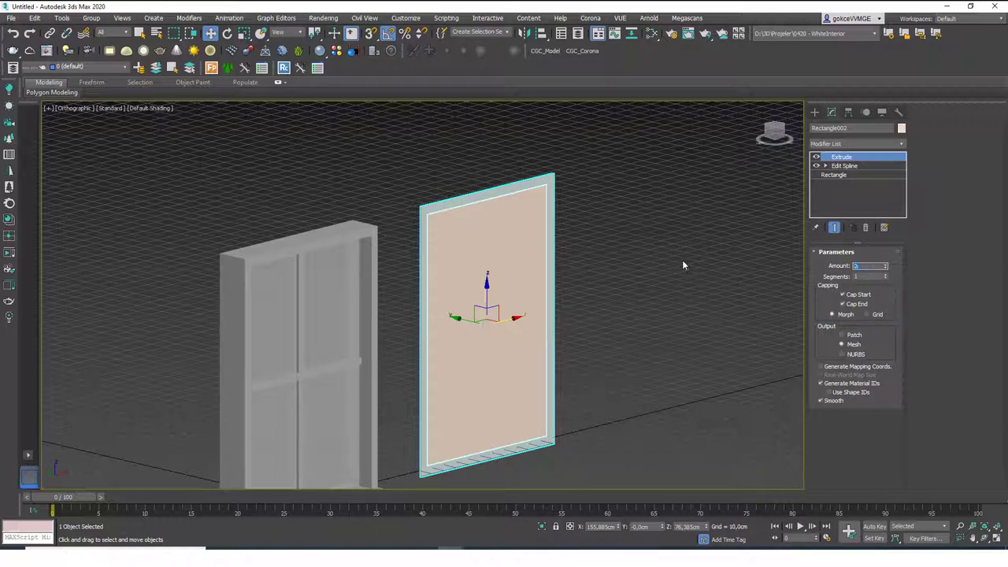
{"action": "type", "text": "20"}
{"action": "key", "text": "Return"}
{"action": "middle_click_drag", "start_coordinate": [681, 263], "coordinate": [457, 307], "text": "alt"}
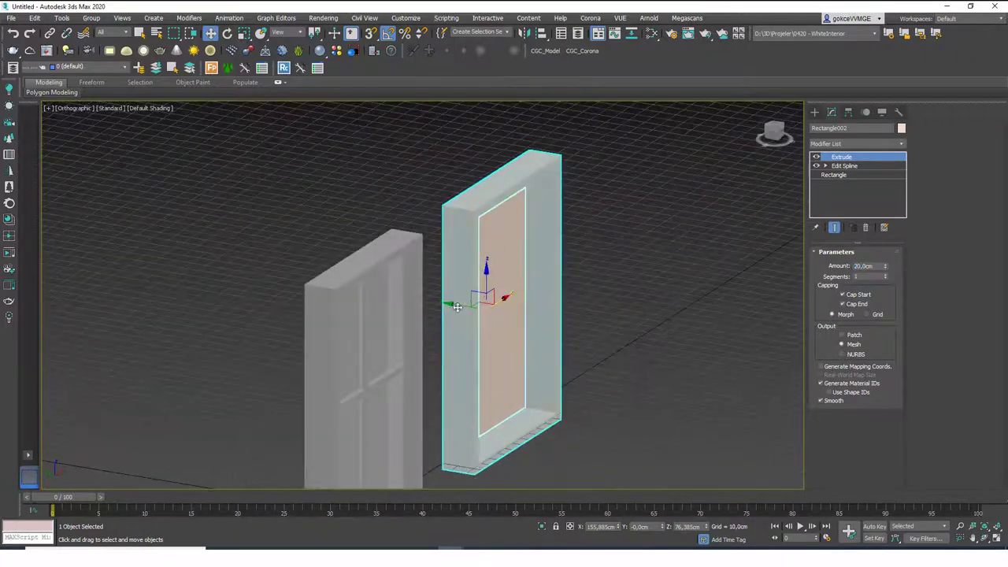
Try moving the extruded frame about 4.8 cm along Y, and undo the move
{"action": "left_click", "coordinate": [586, 283]}
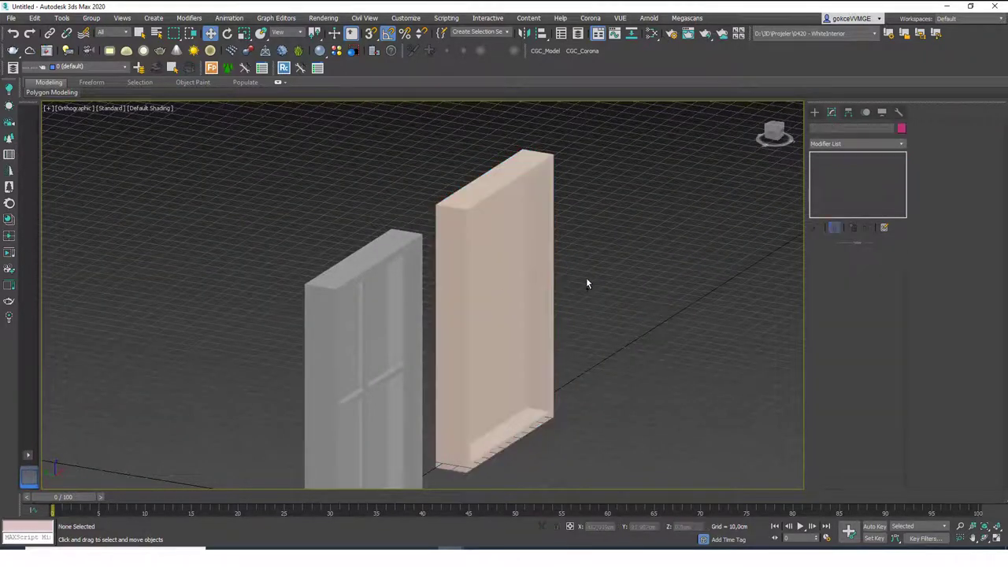
{"action": "key", "text": "ctrl+z"}
{"action": "key", "text": "ctrl+z"}
{"action": "left_click_drag", "start_coordinate": [458, 305], "coordinate": [461, 305]}
{"action": "key", "text": "ctrl+z"}
{"action": "key", "text": "ctrl+z"}
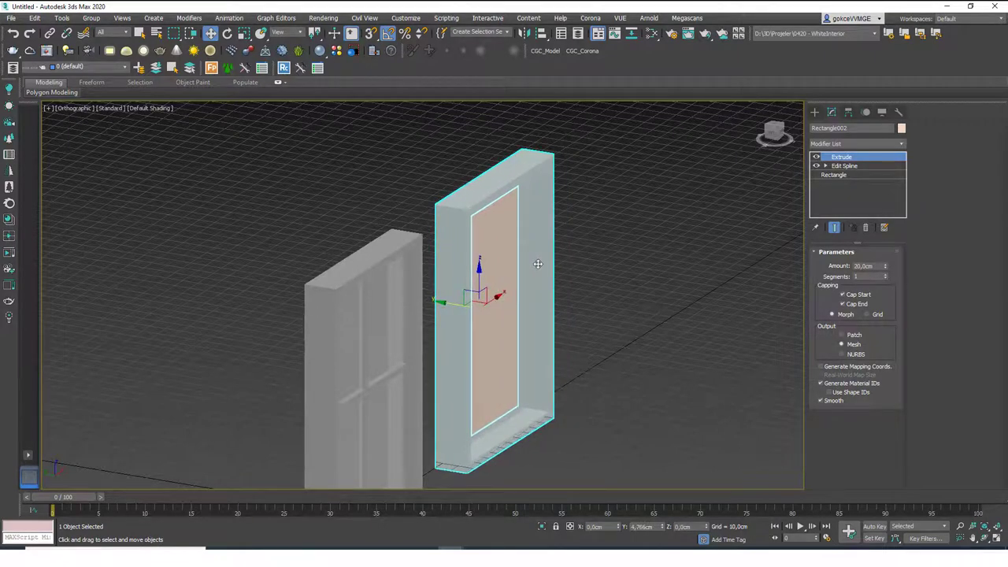
{"action": "key", "text": "ctrl+z"}
Select the thin inner panel, try moving it along Y relative to the frame, and undo the move
{"action": "left_click", "coordinate": [510, 260]}
{"action": "middle_click_drag", "start_coordinate": [531, 270], "coordinate": [488, 285], "text": "alt"}
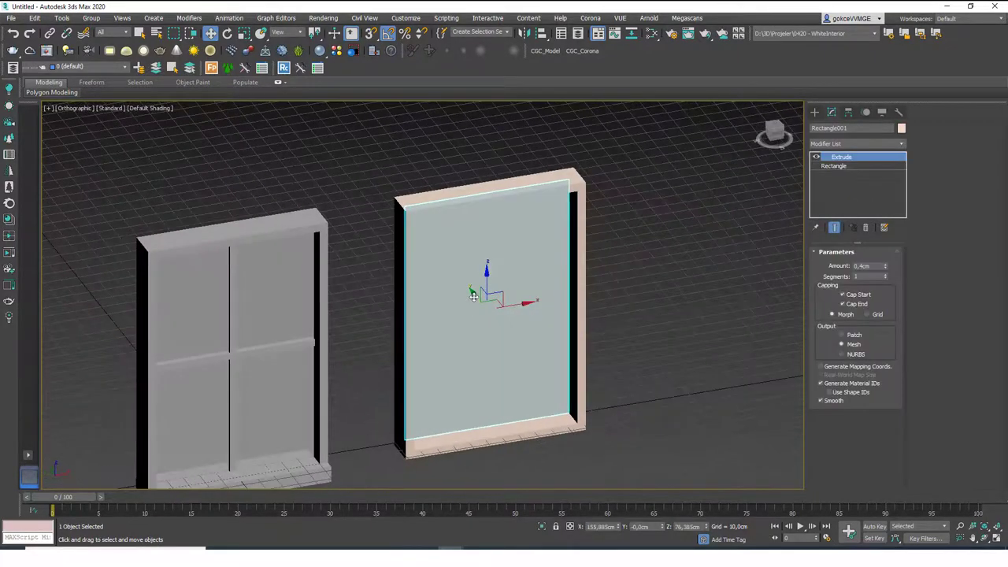
{"action": "left_click_drag", "start_coordinate": [473, 296], "coordinate": [595, 444]}
{"action": "key", "text": "ctrl+z"}
{"action": "middle_click_drag", "start_coordinate": [512, 329], "coordinate": [578, 304], "text": "alt"}
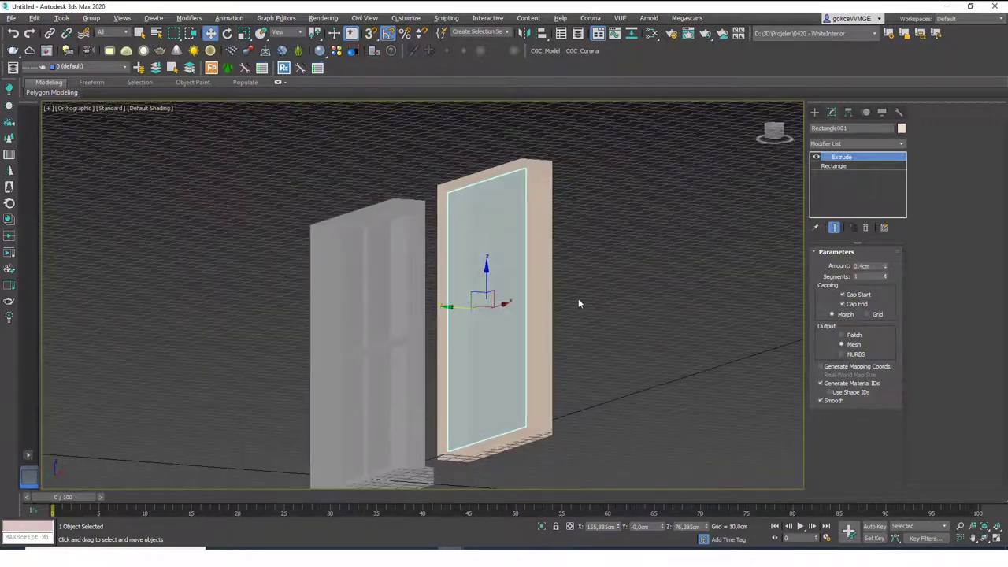
Move the thin inner panel about -2.9 cm along Y within the frame and check its placement in perspective
{"action": "left_click_drag", "start_coordinate": [461, 307], "coordinate": [465, 308]}
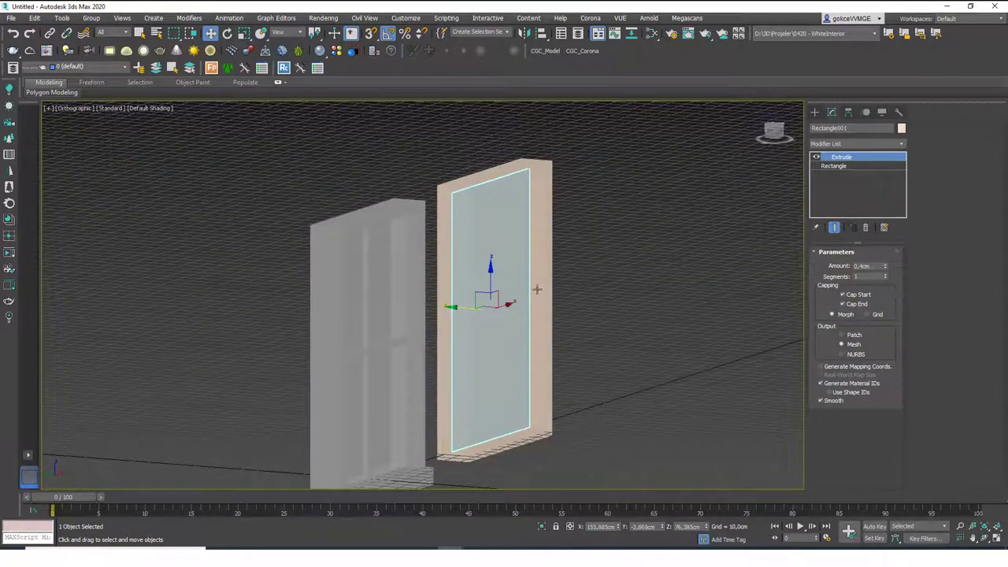
{"action": "left_click", "coordinate": [609, 263]}
{"action": "key", "text": "F4"}
{"action": "middle_click_drag", "start_coordinate": [512, 252], "coordinate": [516, 274]}
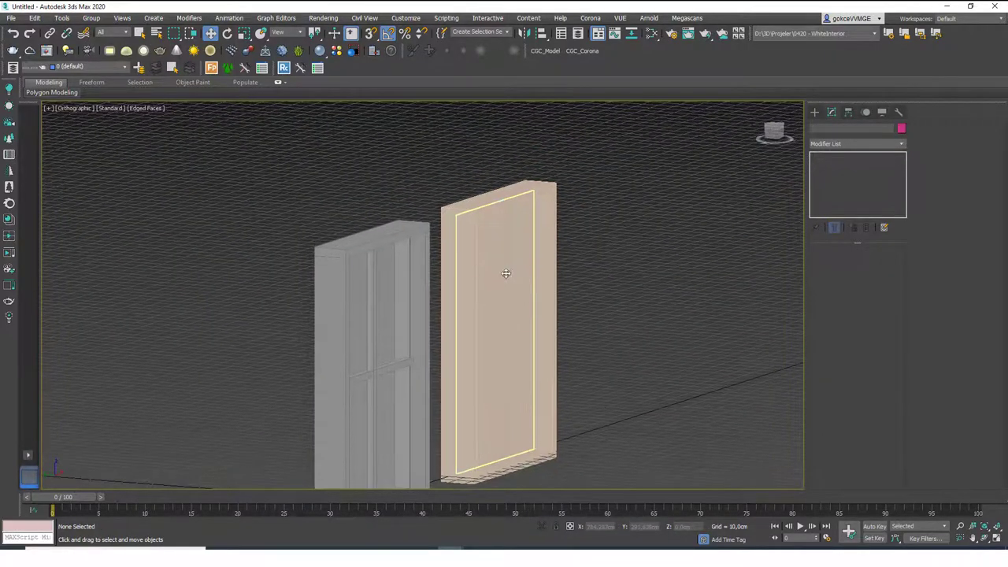
{"action": "left_click", "coordinate": [505, 273]}
{"action": "left_click", "coordinate": [608, 306]}
{"action": "middle_click_drag", "start_coordinate": [608, 307], "coordinate": [536, 328], "text": "alt"}
{"action": "key", "text": "p"}
{"action": "key", "text": "F4"}
{"action": "scroll", "coordinate": [558, 292], "scroll_direction": "up", "scroll_amount": 8}
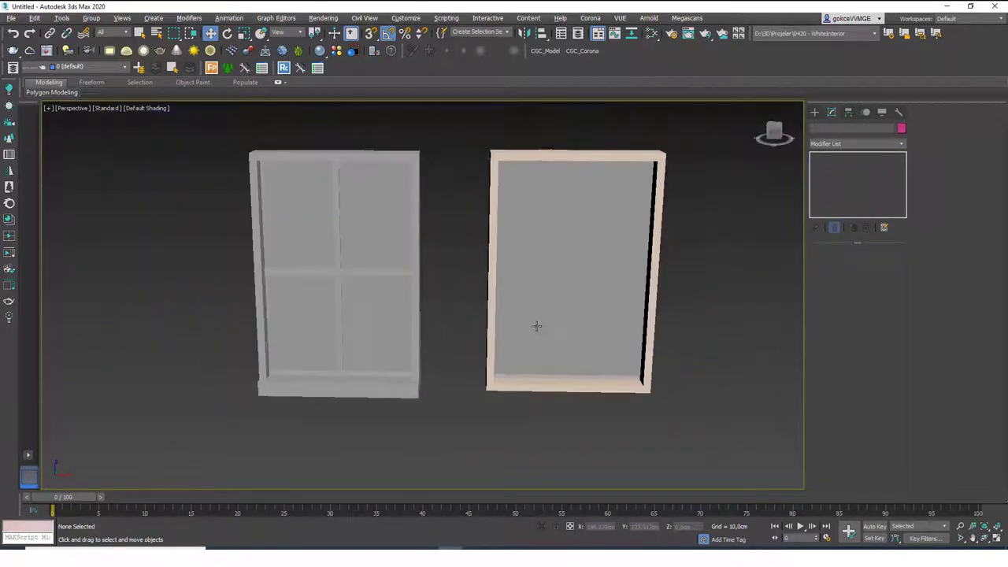
Lower the outer bottom segment of the frame's Edit Spline by about 9.2 cm to make a taller bottom rail
{"action": "left_click", "coordinate": [570, 381]}
{"action": "middle_click_drag", "start_coordinate": [570, 381], "coordinate": [648, 288], "text": "alt"}
{"action": "scroll", "coordinate": [566, 362], "scroll_direction": "up", "scroll_amount": 3}
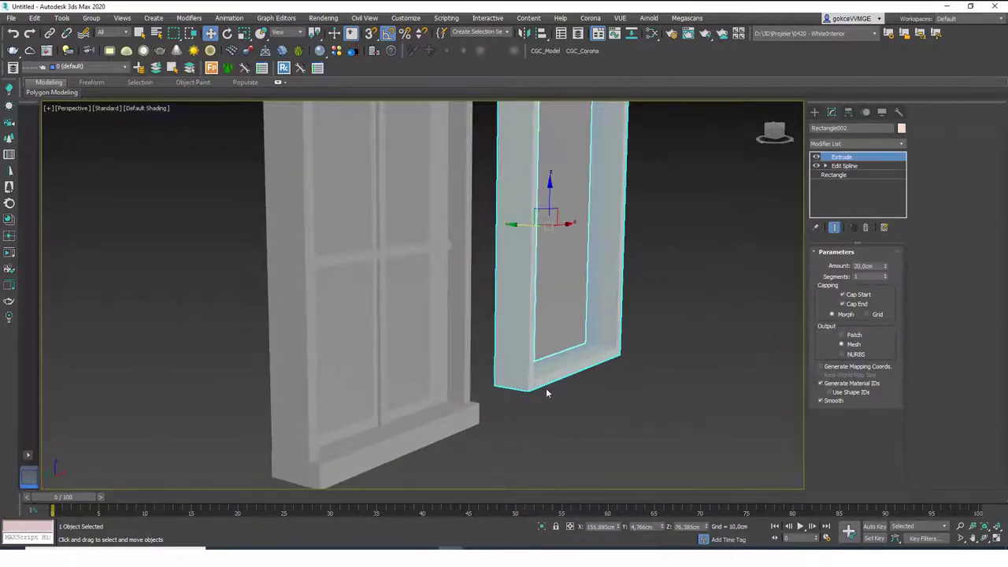
{"action": "left_click", "coordinate": [843, 166]}
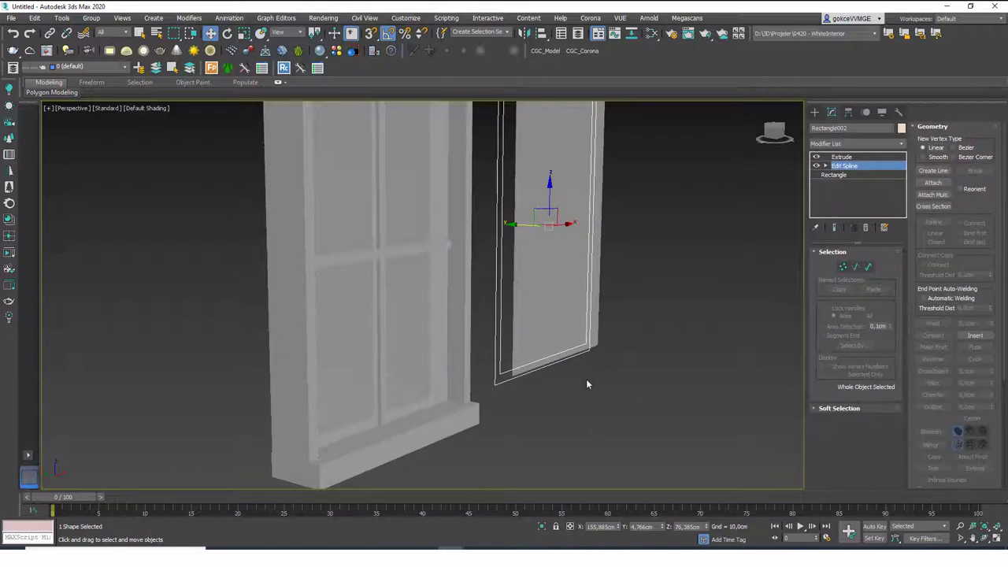
{"action": "key", "text": "2"}
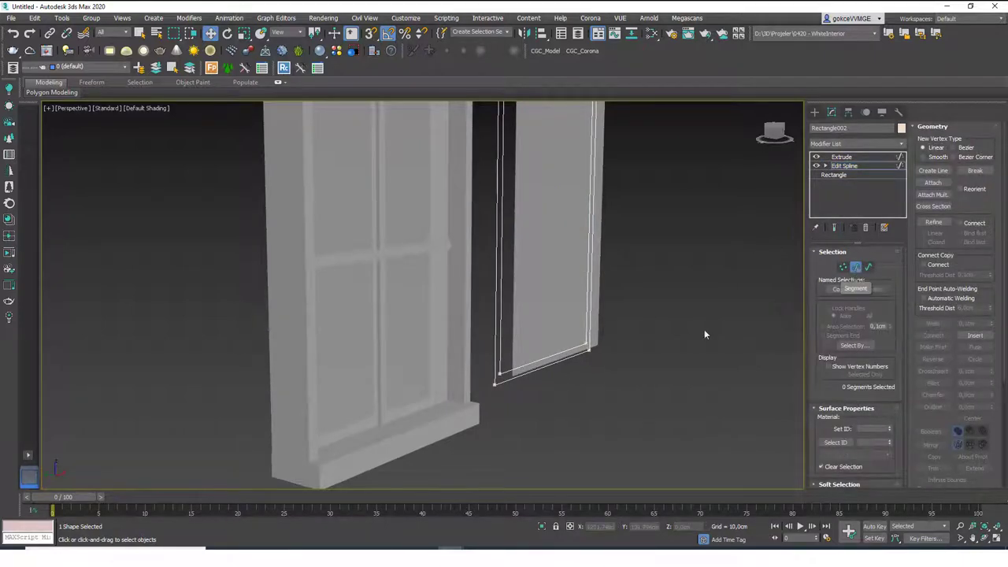
{"action": "left_click", "coordinate": [524, 375]}
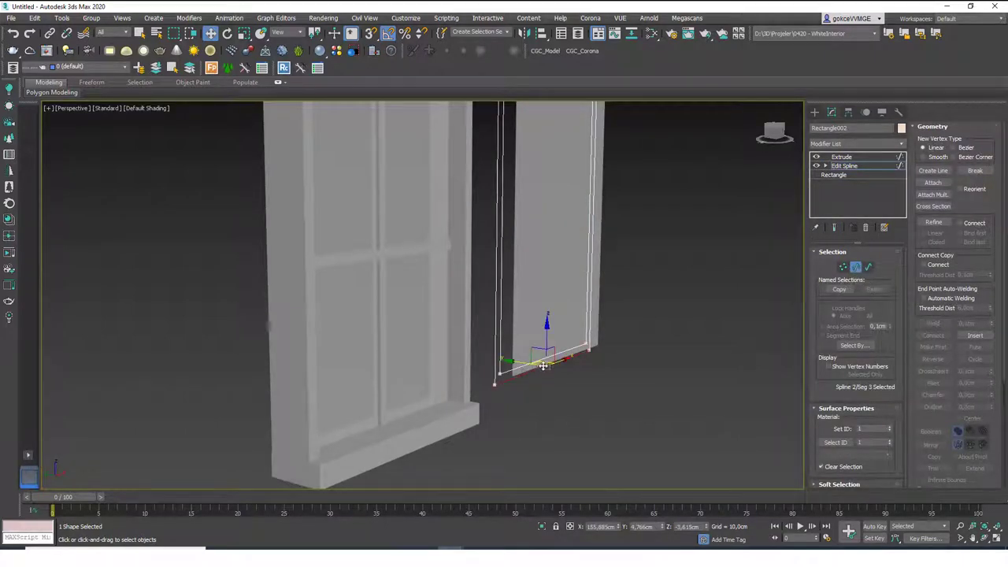
{"action": "left_click_drag", "start_coordinate": [547, 325], "coordinate": [546, 341]}
{"action": "key", "text": "2"}
{"action": "left_click", "coordinate": [659, 302]}
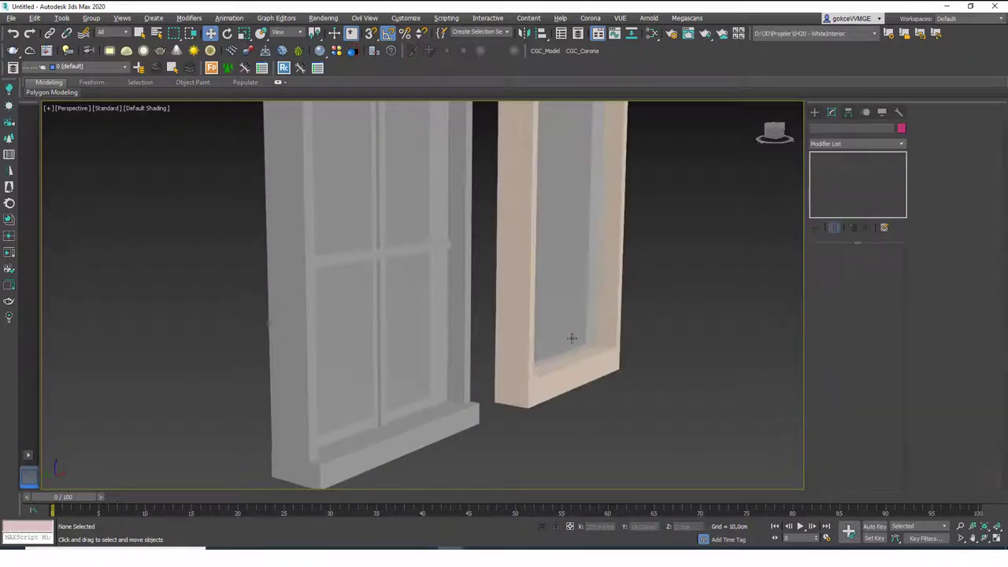
In front view, draw a snapped rectangle spline about 14.2 cm long and 105 cm wide over the frame's bottom rail
{"action": "middle_click_drag", "start_coordinate": [572, 338], "coordinate": [528, 399], "text": "alt"}
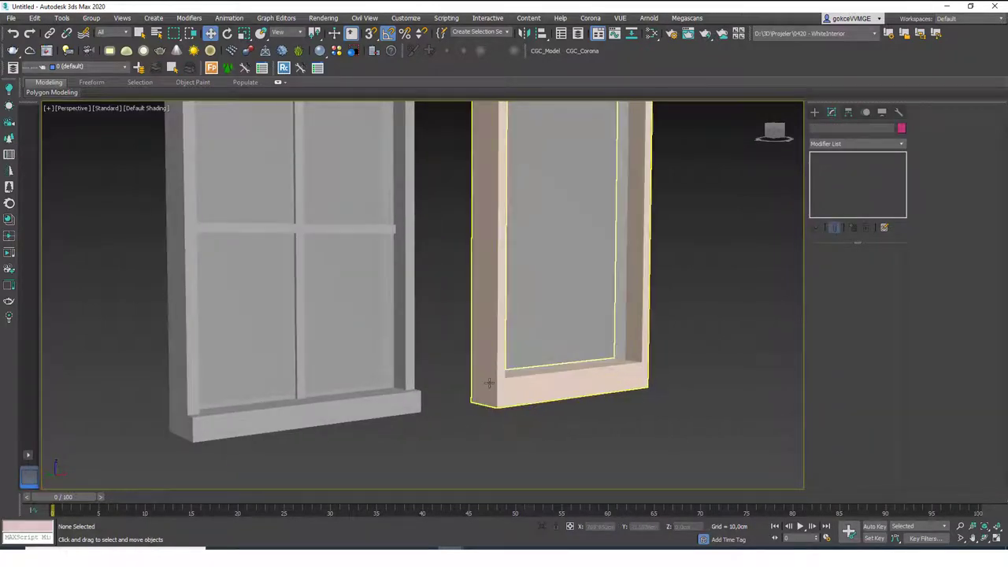
{"action": "left_click", "coordinate": [526, 385]}
{"action": "key", "text": "f"}
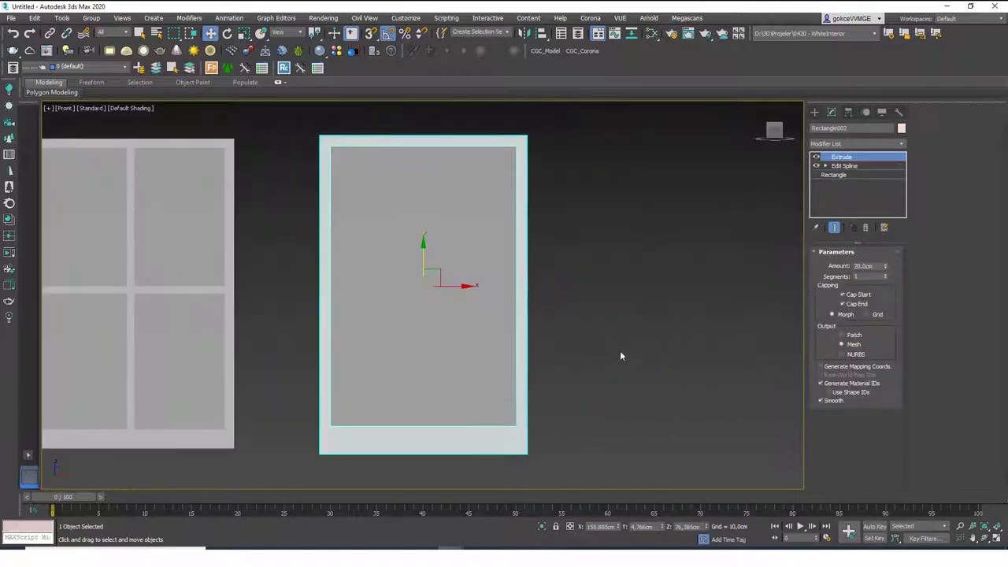
{"action": "middle_click_drag", "start_coordinate": [620, 350], "coordinate": [672, 227]}
{"action": "left_click", "coordinate": [815, 112]}
{"action": "left_click", "coordinate": [876, 184]}
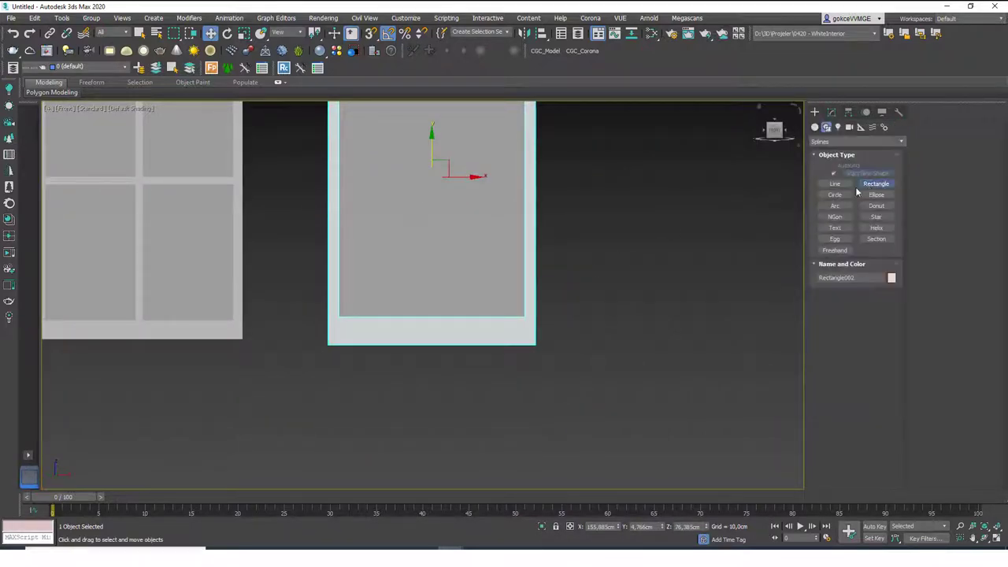
{"action": "key", "text": "s"}
{"action": "left_click_drag", "start_coordinate": [344, 342], "coordinate": [529, 315]}
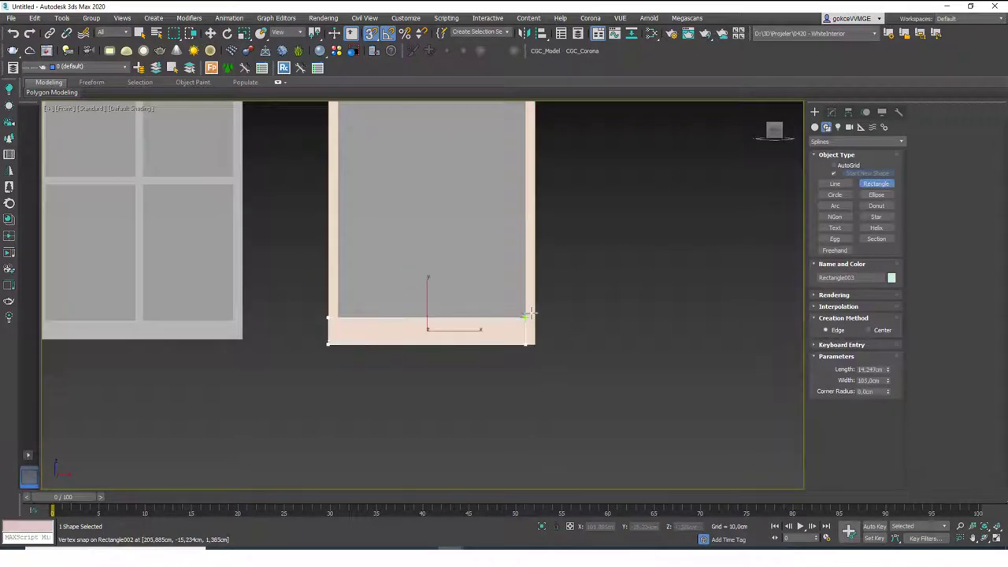
{"action": "right_click", "coordinate": [534, 327]}
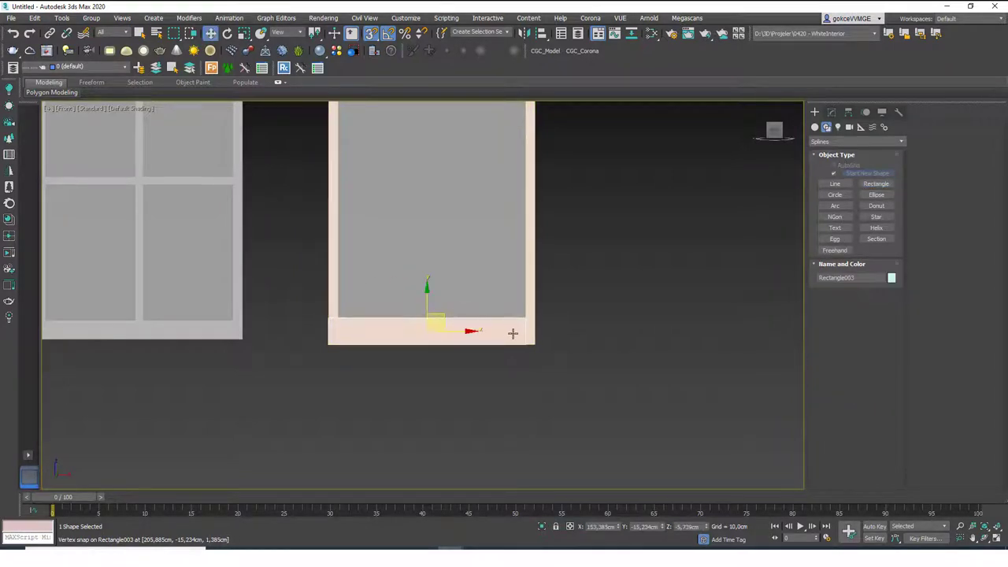
{"action": "scroll", "coordinate": [511, 333], "scroll_direction": "up", "scroll_amount": 2}
{"action": "left_click", "coordinate": [830, 112]}
{"action": "left_click", "coordinate": [839, 143]}
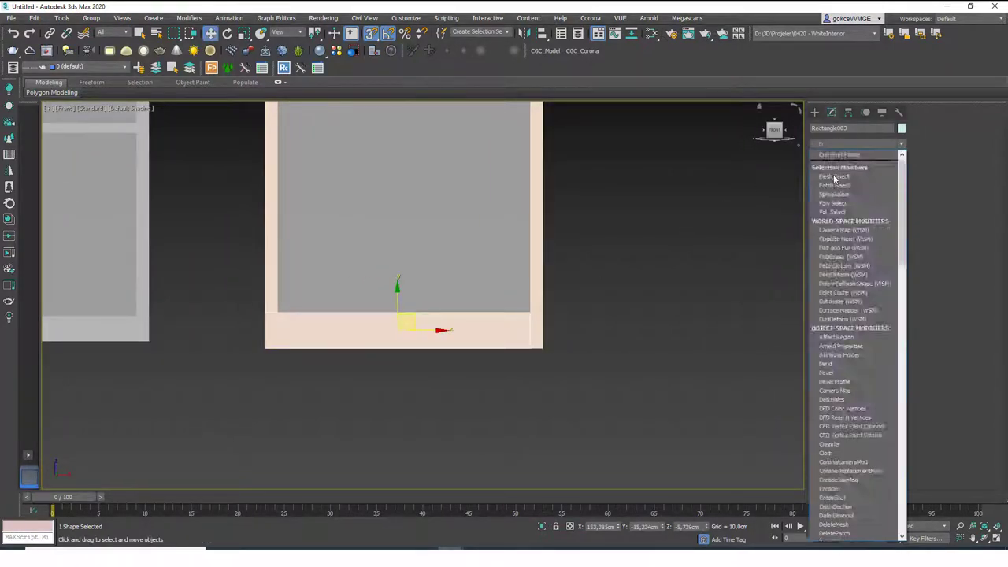
{"action": "scroll", "coordinate": [839, 181], "scroll_direction": "down", "scroll_amount": 5}
{"action": "left_click", "coordinate": [837, 178]}
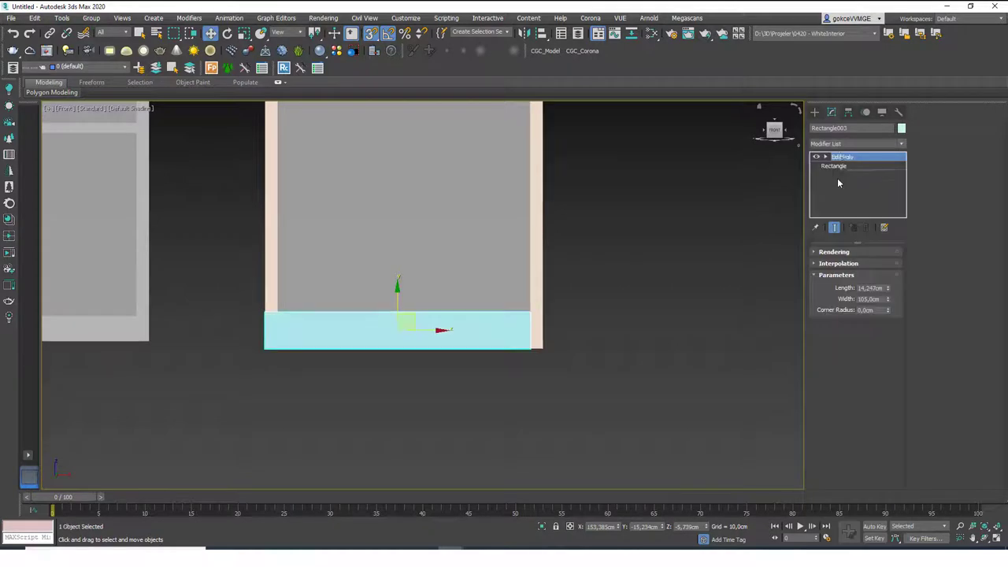
{"action": "left_click", "coordinate": [865, 228]}
Add an Edit Spline modifier to the sill rectangle and snap its right end segment to the frame's outer corner
{"action": "left_click", "coordinate": [856, 143]}
{"action": "scroll", "coordinate": [848, 178], "scroll_direction": "down", "scroll_amount": 5}
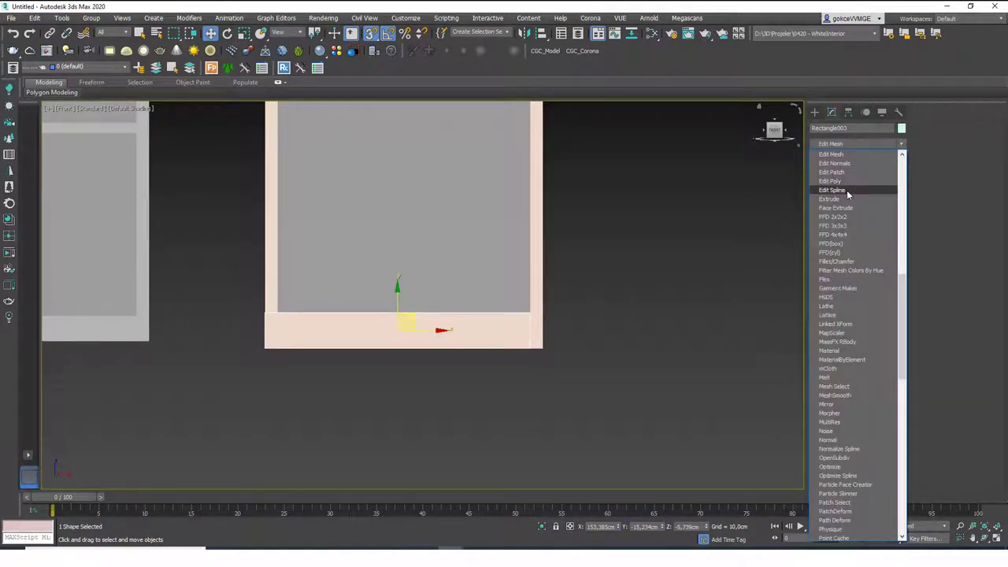
{"action": "left_click", "coordinate": [846, 189]}
{"action": "key", "text": "2"}
{"action": "left_click", "coordinate": [530, 336]}
{"action": "scroll", "coordinate": [531, 334], "scroll_direction": "up", "scroll_amount": 2}
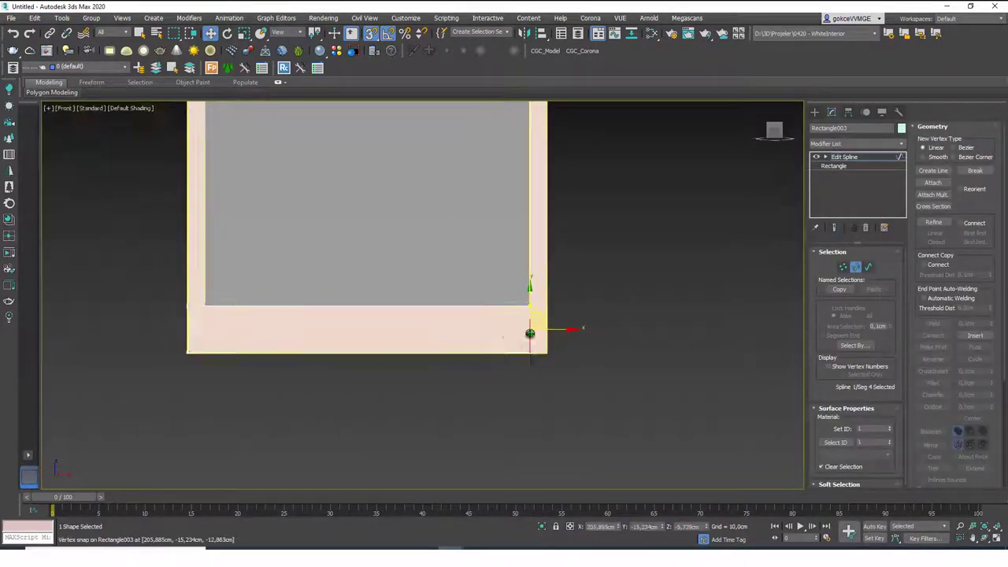
{"action": "scroll", "coordinate": [530, 333], "scroll_direction": "up", "scroll_amount": 1}
{"action": "left_click_drag", "start_coordinate": [531, 349], "coordinate": [553, 349]}
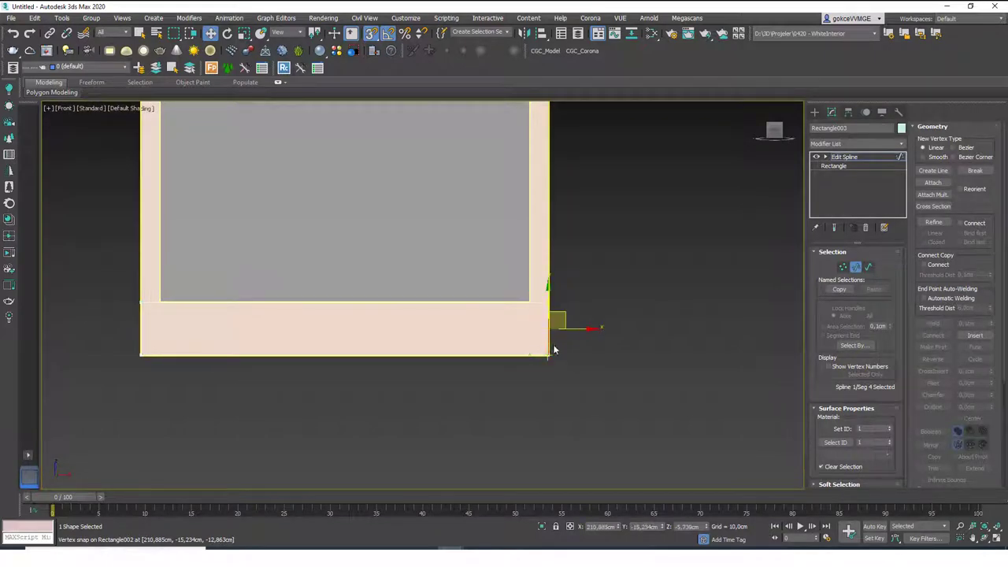
Leave segment editing and extrude the sill rectangle by 3 cm from the frame's front face
{"action": "left_click", "coordinate": [865, 156]}
{"action": "left_click", "coordinate": [863, 144]}
{"action": "type", "text": "ex"}
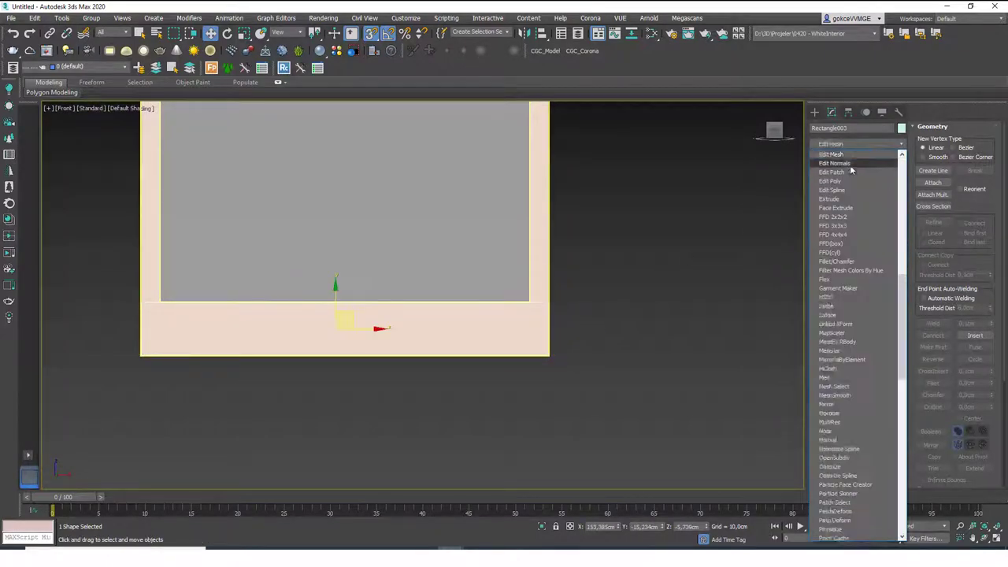
{"action": "left_click", "coordinate": [836, 156]}
{"action": "middle_click_drag", "start_coordinate": [450, 313], "coordinate": [525, 346], "text": "alt"}
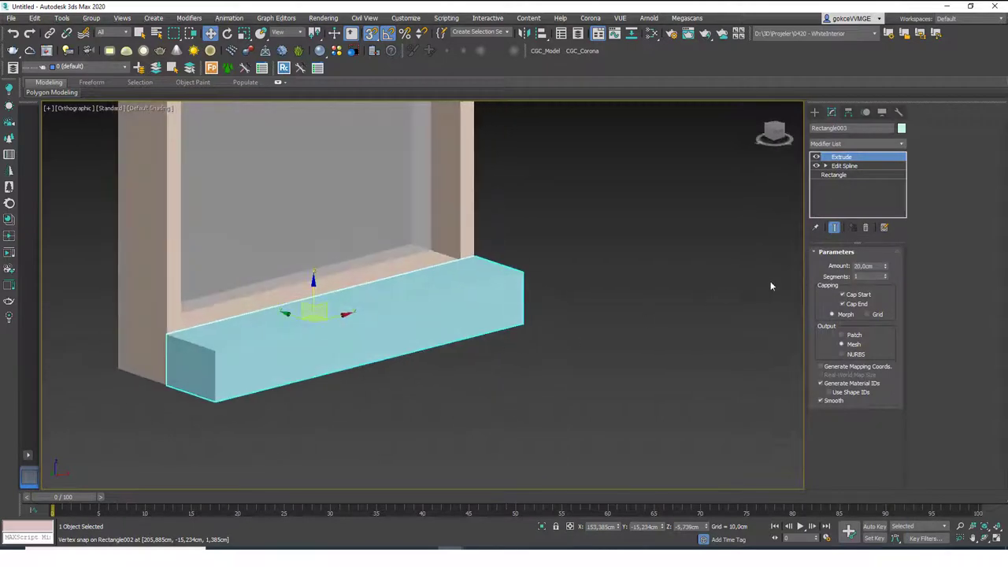
{"action": "left_click_drag", "start_coordinate": [872, 266], "coordinate": [762, 271]}
{"action": "scroll", "coordinate": [552, 310], "scroll_direction": "down", "scroll_amount": 6}
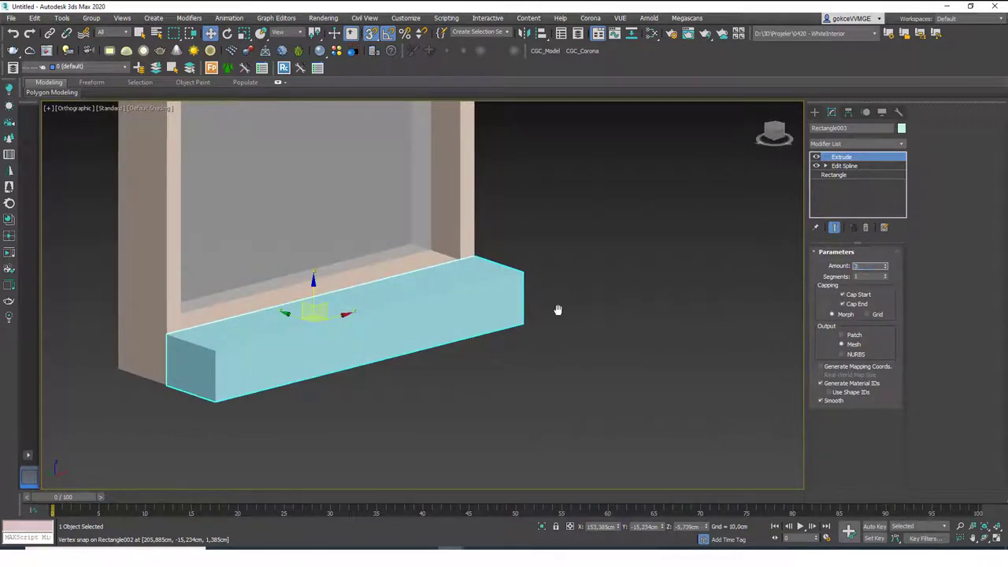
{"action": "left_click", "coordinate": [554, 373]}
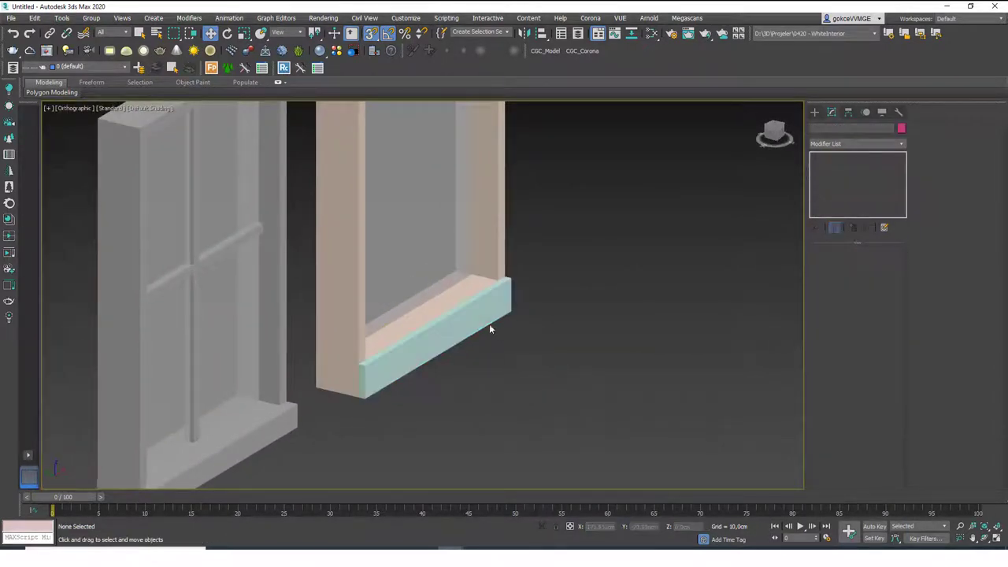
Undo the accidental move of the sill and set its Extrude amount to 4 cm
{"action": "left_click_drag", "start_coordinate": [489, 323], "coordinate": [610, 291]}
{"action": "key", "text": "ctrl+z"}
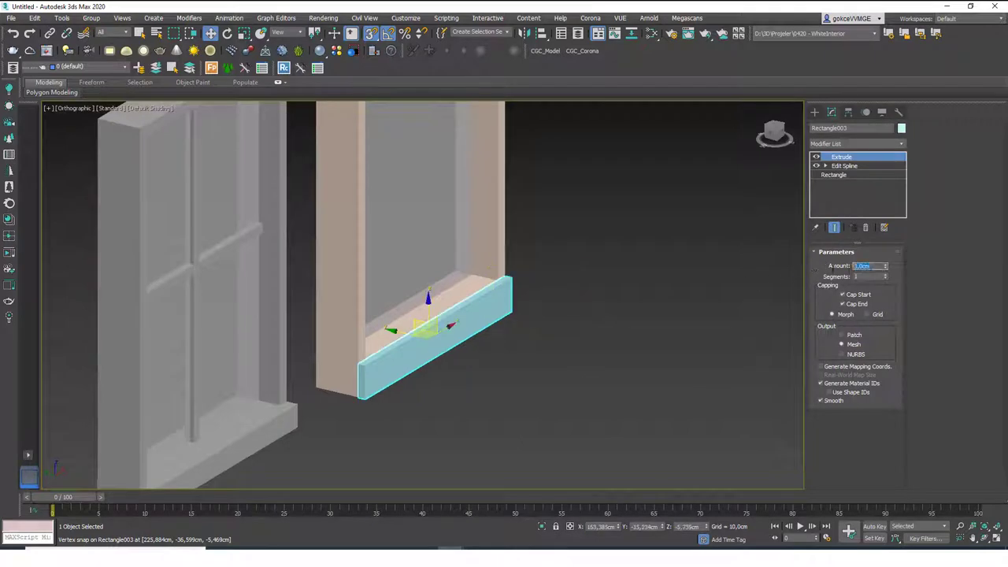
{"action": "middle_click_drag", "start_coordinate": [564, 352], "coordinate": [572, 345]}
{"action": "left_click", "coordinate": [560, 333]}
{"action": "scroll", "coordinate": [515, 331], "scroll_direction": "down", "scroll_amount": 6}
{"action": "middle_click_drag", "start_coordinate": [516, 389], "coordinate": [507, 333], "text": "alt"}
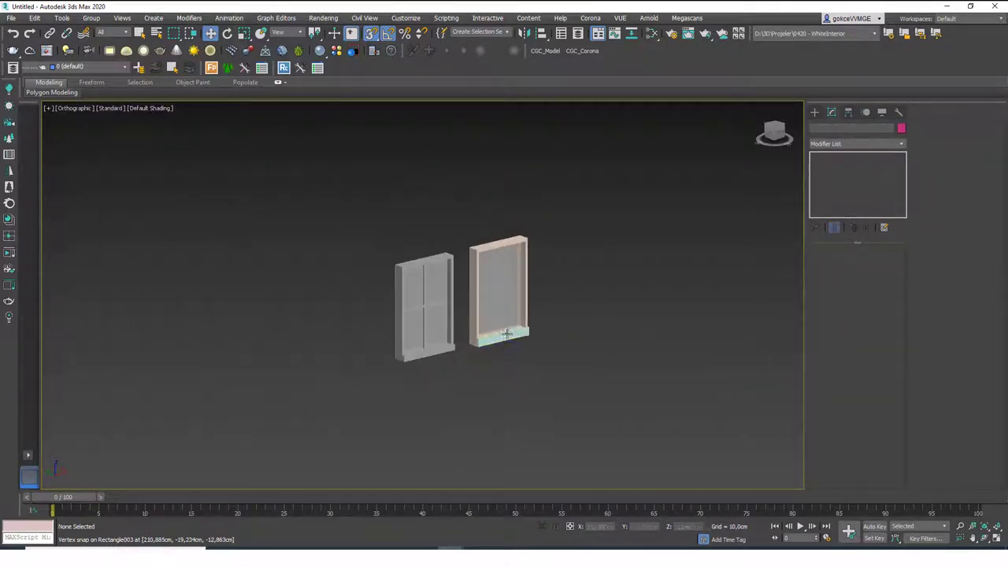
Select the second window's frame, panel and sill, and assign them the grey custom object color
{"action": "left_click_drag", "start_coordinate": [568, 359], "coordinate": [504, 266]}
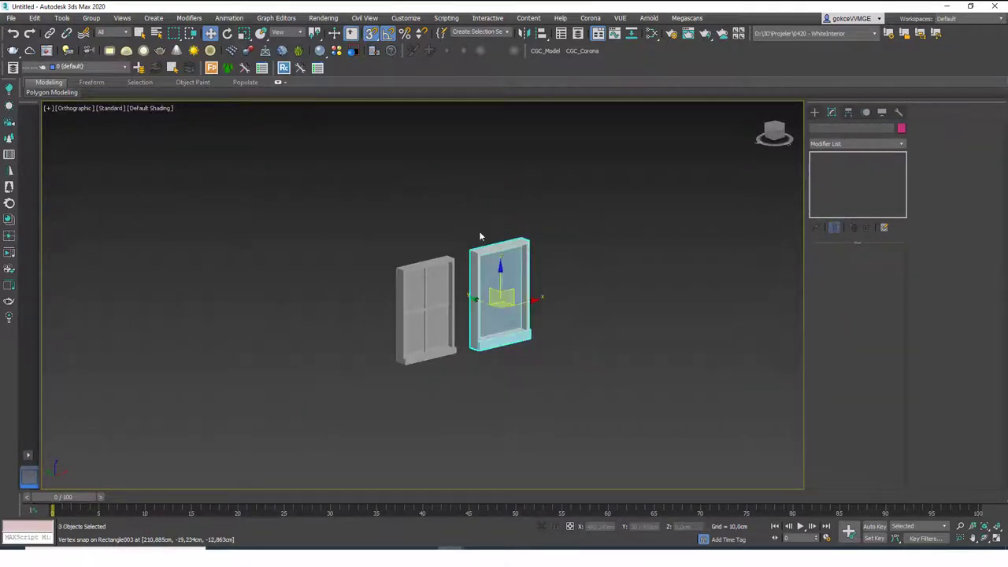
{"action": "left_click", "coordinate": [901, 128]}
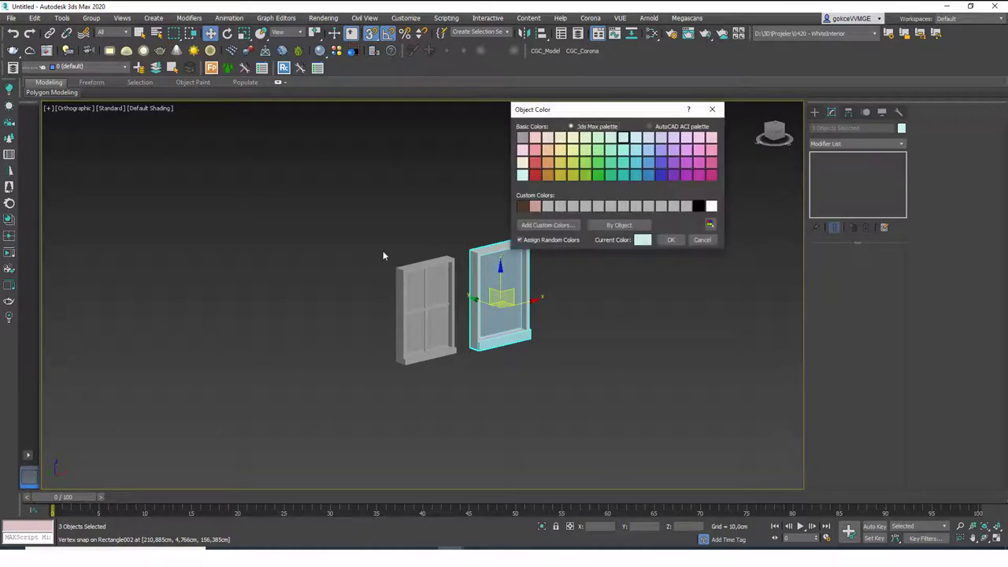
{"action": "left_click", "coordinate": [574, 206]}
{"action": "left_click", "coordinate": [668, 240]}
{"action": "left_click", "coordinate": [572, 290]}
In front view, draw a vertical rectangle spline about 151 cm long and 15 cm wide down the second window's opening
{"action": "key", "text": "f"}
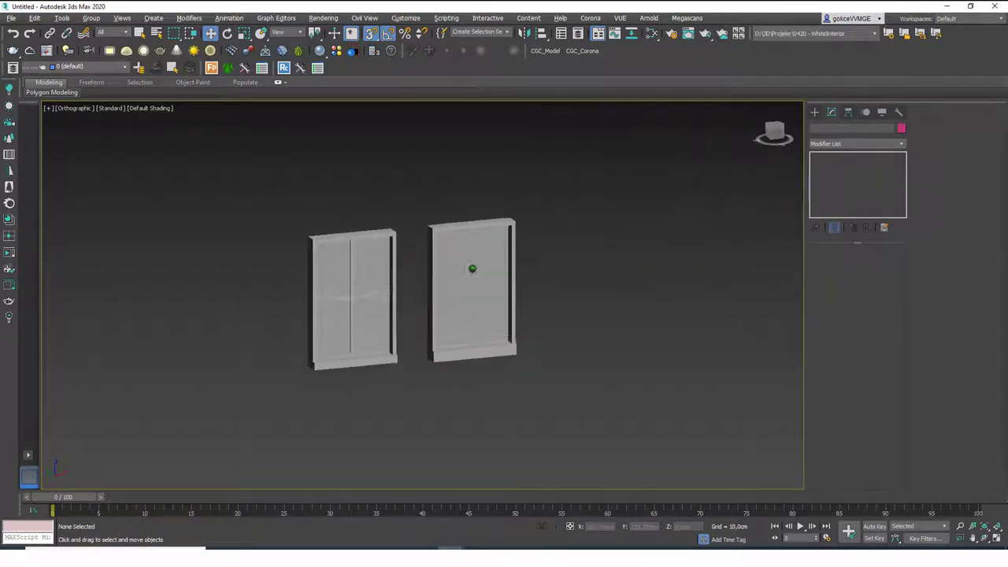
{"action": "key", "text": "z"}
{"action": "middle_click_drag", "start_coordinate": [541, 274], "coordinate": [504, 282]}
{"action": "scroll", "coordinate": [517, 301], "scroll_direction": "down", "scroll_amount": 1}
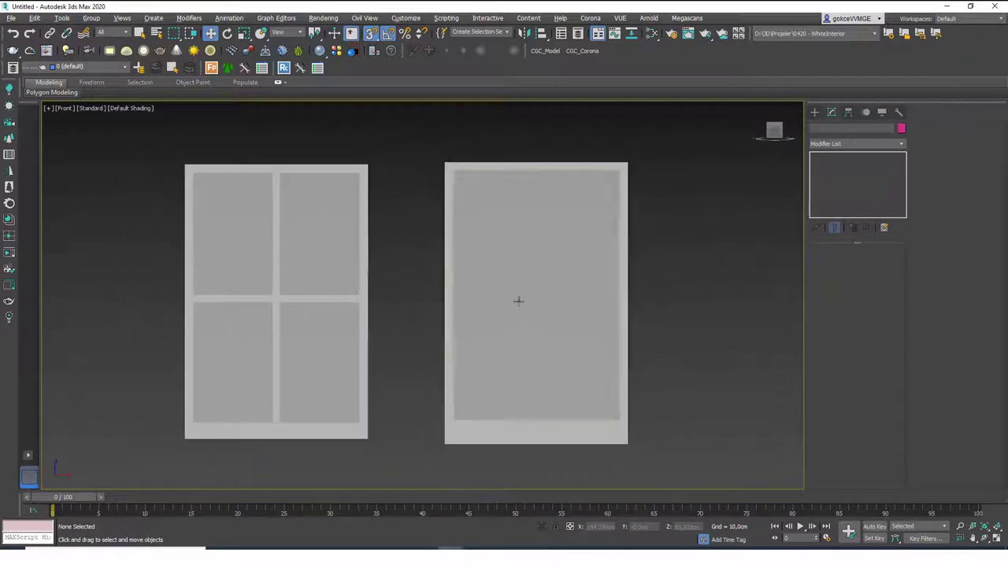
{"action": "left_click", "coordinate": [815, 112]}
{"action": "left_click", "coordinate": [876, 183]}
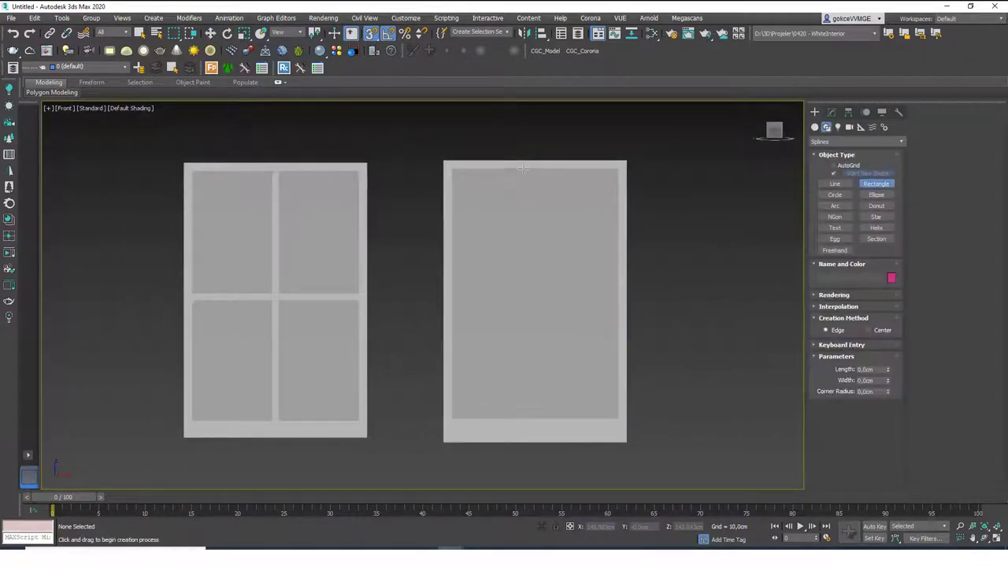
{"action": "left_click_drag", "start_coordinate": [518, 168], "coordinate": [543, 419]}
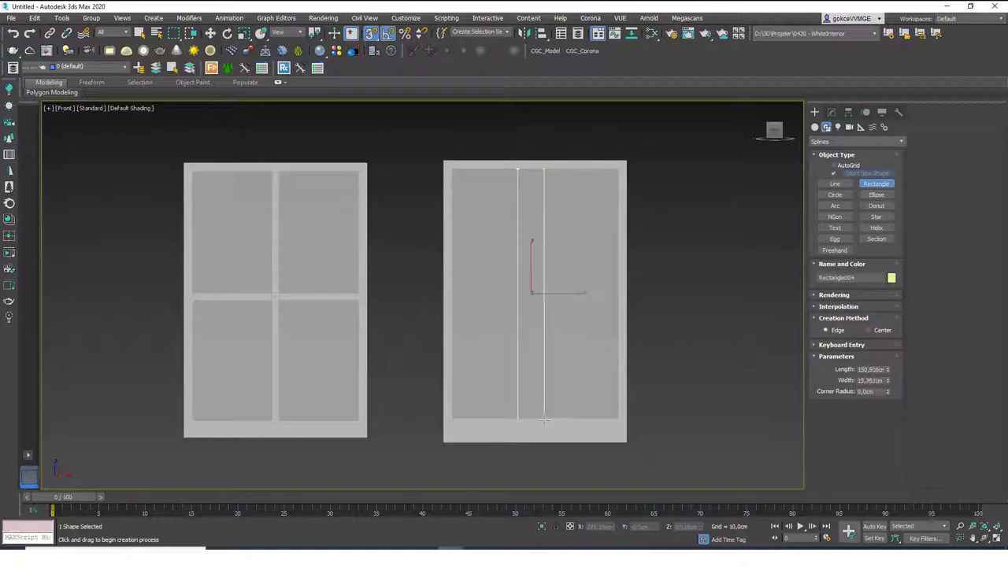
{"action": "right_click", "coordinate": [560, 373]}
Set the vertical rectangle's length to 150 cm and width to 4 cm
{"action": "left_click", "coordinate": [831, 113]}
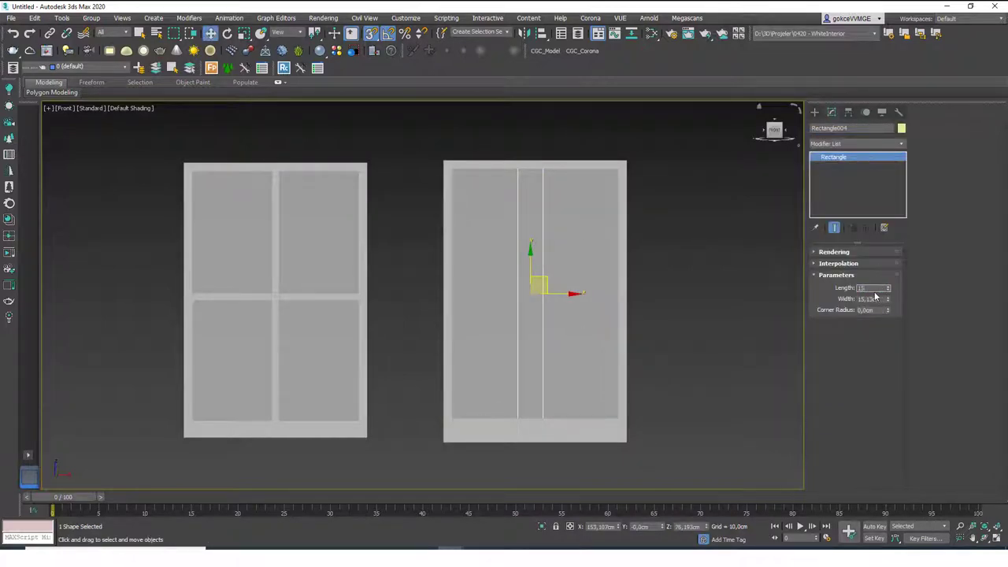
{"action": "left_click", "coordinate": [871, 299]}
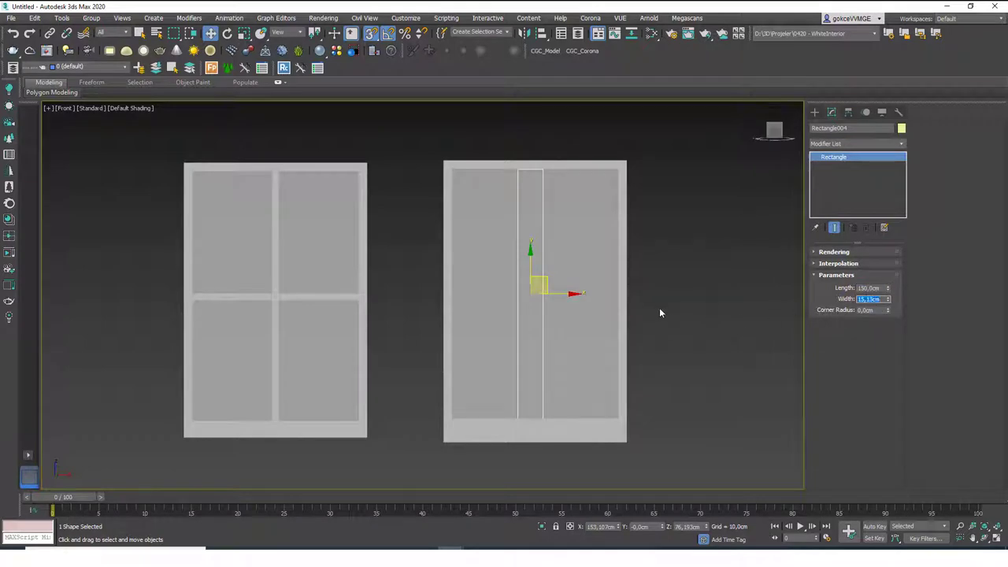
{"action": "type", "text": "4"}
{"action": "key", "text": "Return"}
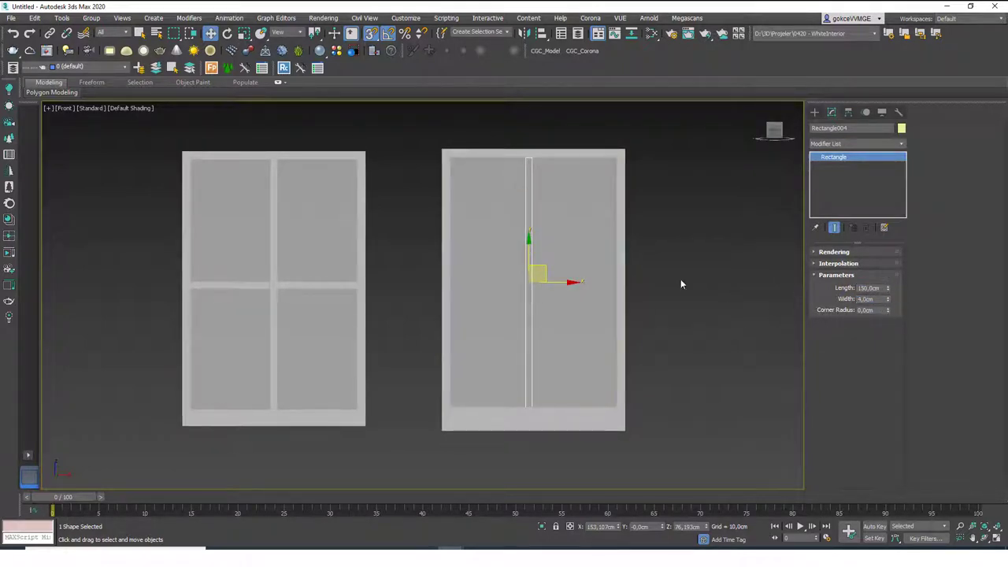
Align the 150 × 4 cm rectangle spline center to center with the second window's panel in X, Y and Z position
{"action": "middle_click_drag", "start_coordinate": [543, 249], "coordinate": [554, 326]}
{"action": "left_click_drag", "start_coordinate": [547, 351], "coordinate": [603, 262]}
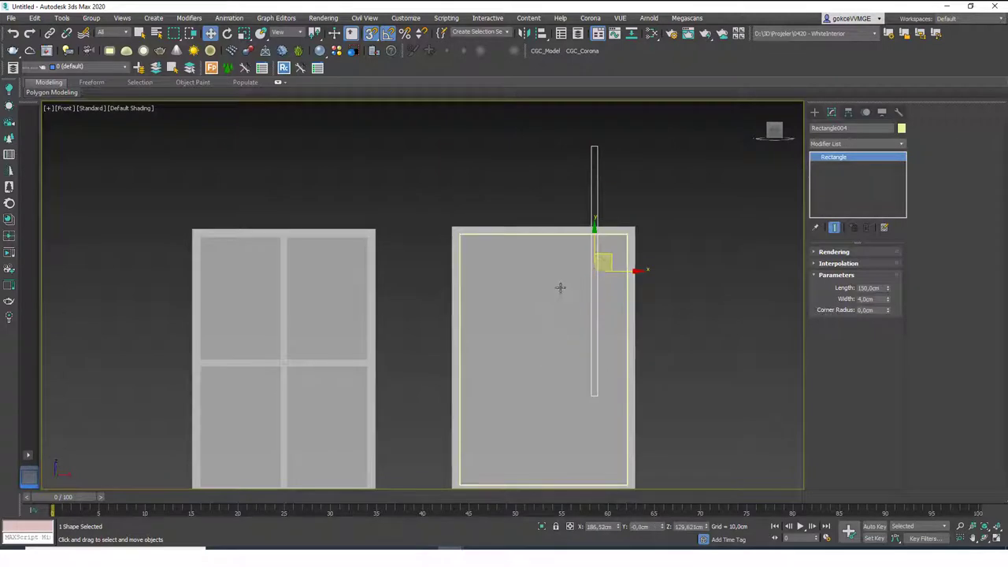
{"action": "key", "text": "alt+a"}
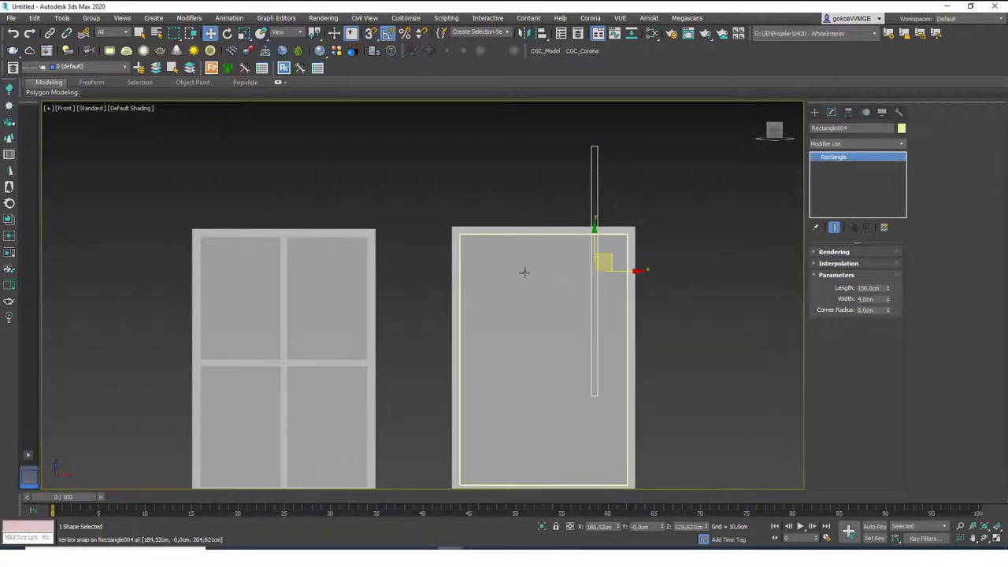
{"action": "left_click", "coordinate": [538, 289]}
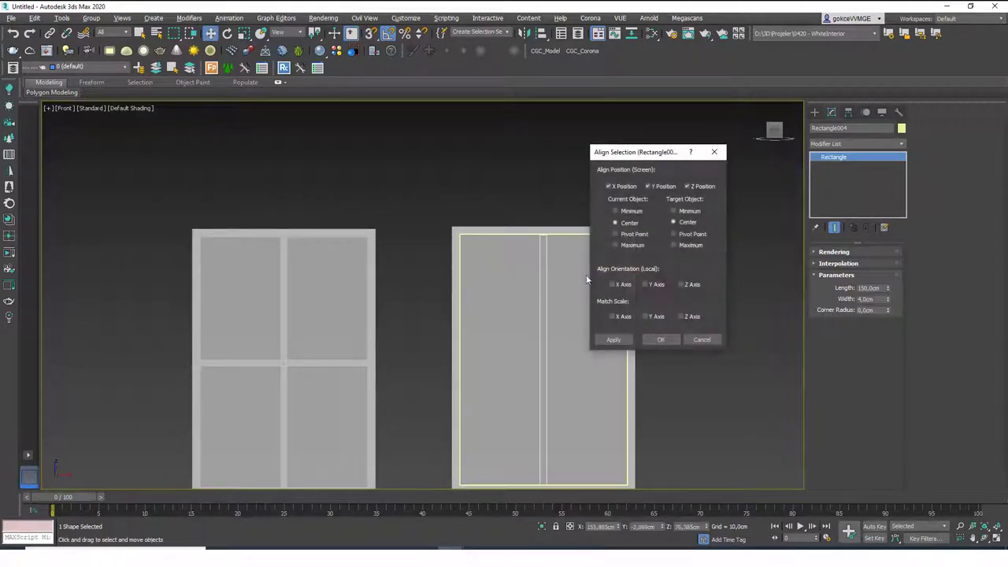
{"action": "left_click", "coordinate": [661, 339]}
{"action": "scroll", "coordinate": [544, 277], "scroll_direction": "down", "scroll_amount": 3}
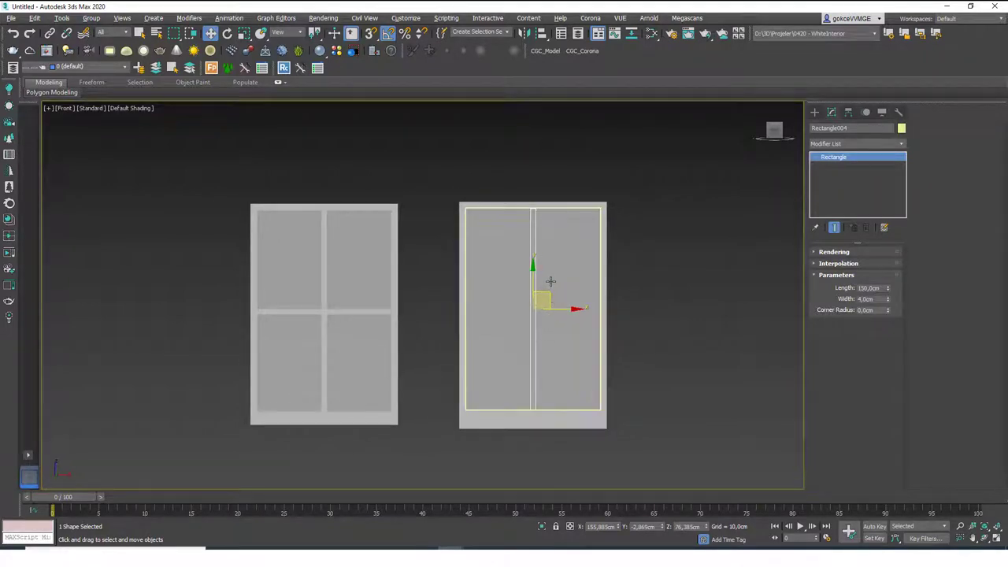
Make a copy of the vertical rectangle rotated 90 degrees and set its length to 100 cm
{"action": "key", "text": "e"}
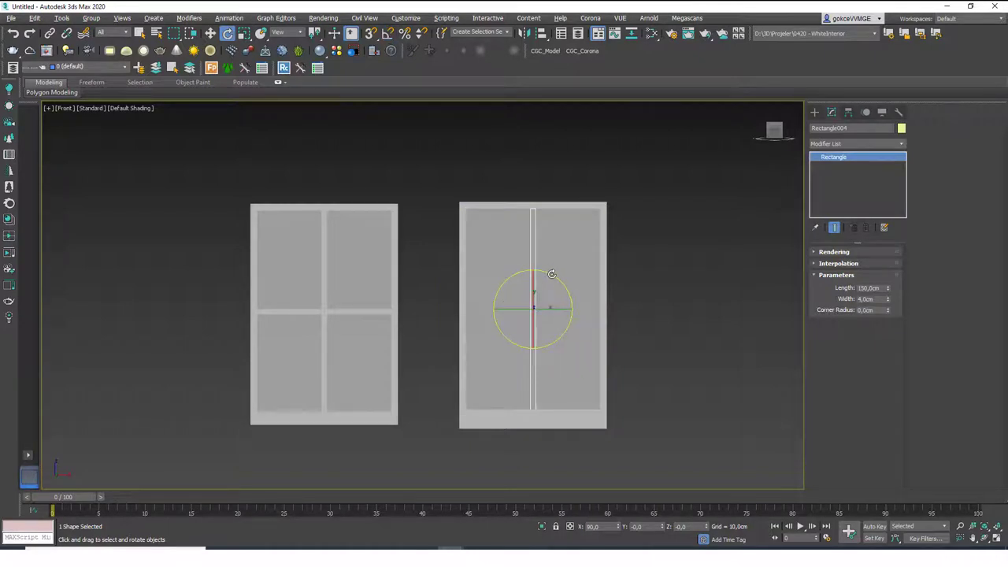
{"action": "key", "text": "a"}
{"action": "mouse_move", "coordinate": [555, 282]}
{"action": "left_mouse_down", "text": "shift"}
{"action": "mouse_move", "coordinate": [540, 241]}
{"action": "mouse_move", "coordinate": [521, 247]}
{"action": "left_mouse_up", "text": "shift"}
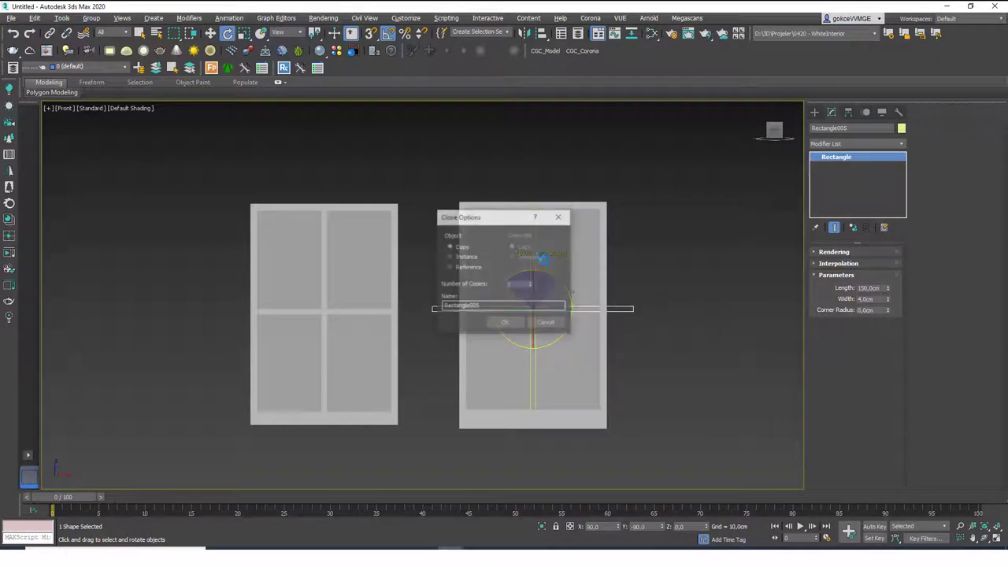
{"action": "left_click", "coordinate": [505, 323]}
{"action": "left_click_drag", "start_coordinate": [890, 292], "coordinate": [889, 299]}
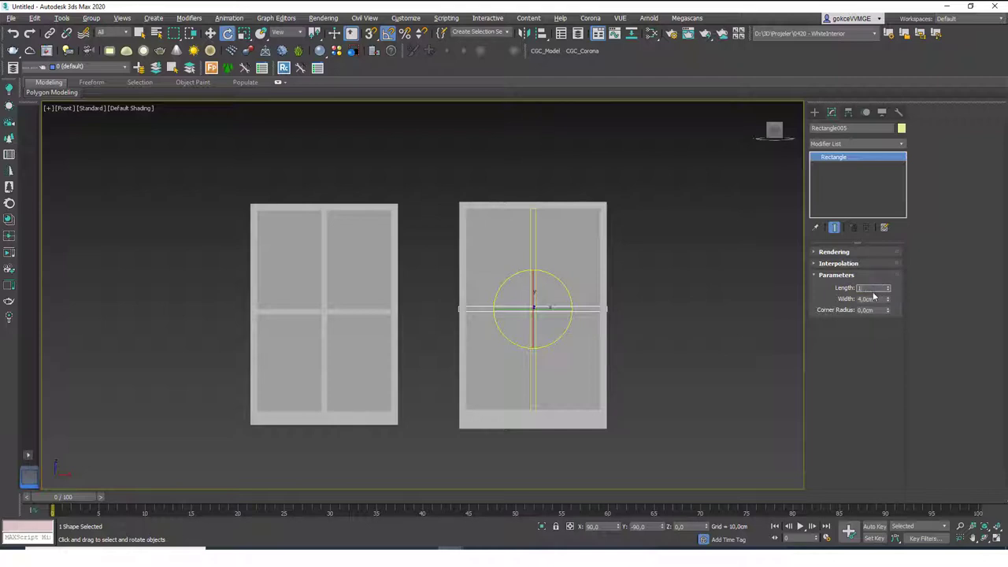
{"action": "key", "text": "Return"}
Select both crossing rectangle splines and apply an Extrude modifier with an amount of 4 cm
{"action": "middle_click_drag", "start_coordinate": [612, 326], "coordinate": [628, 351]}
{"action": "scroll", "coordinate": [534, 323], "scroll_direction": "up", "scroll_amount": 2}
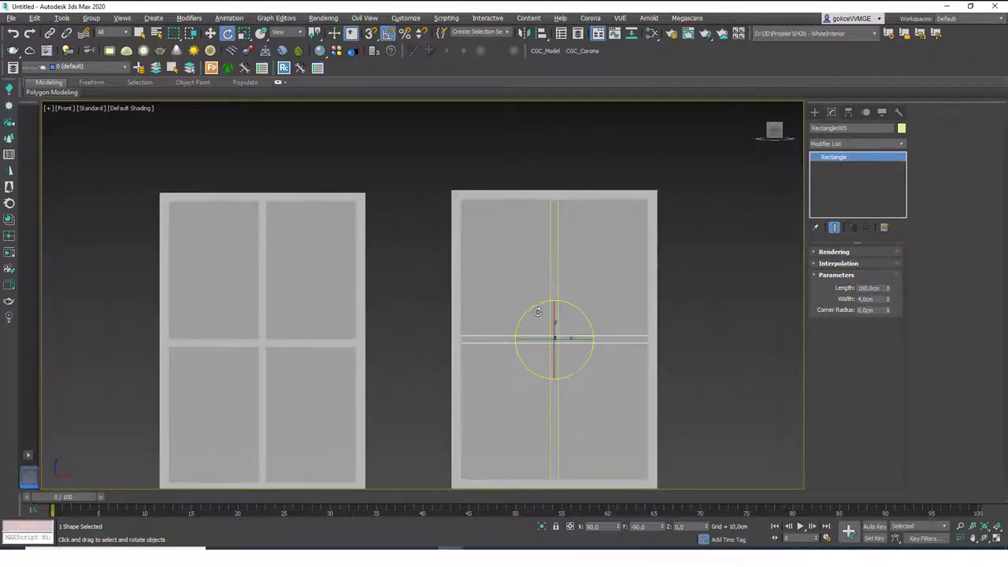
{"action": "left_click", "coordinate": [557, 276], "text": "ctrl"}
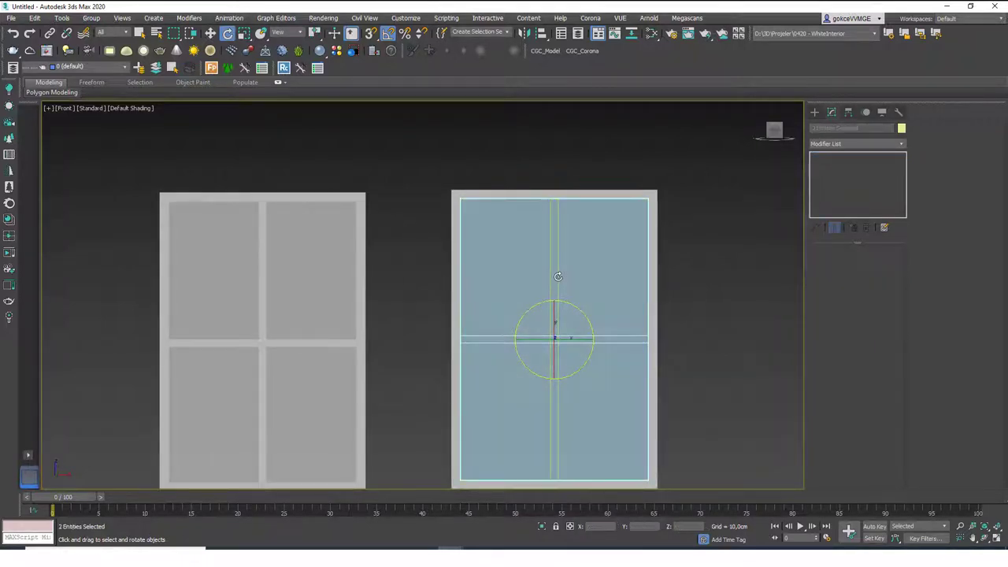
{"action": "key", "text": "q"}
{"action": "left_click", "coordinate": [550, 356], "text": "ctrl"}
{"action": "left_click", "coordinate": [600, 293], "text": "ctrl"}
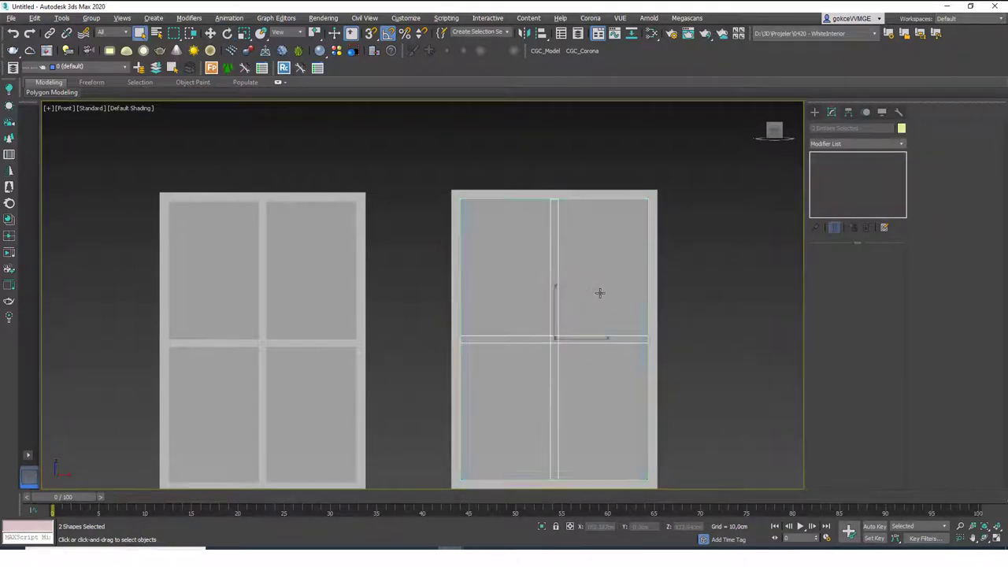
{"action": "left_click", "coordinate": [830, 145]}
{"action": "key", "text": "e"}
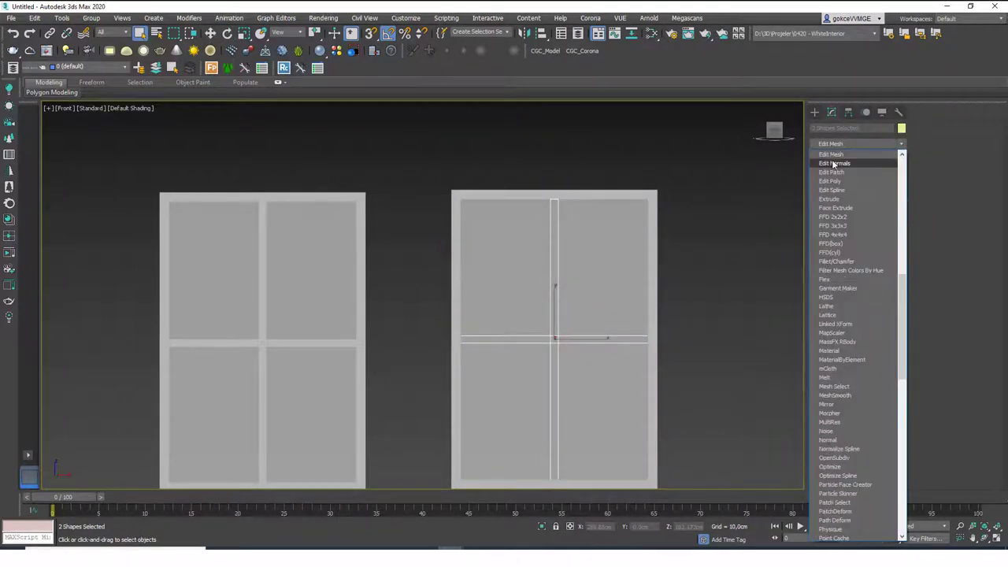
{"action": "left_click", "coordinate": [847, 201]}
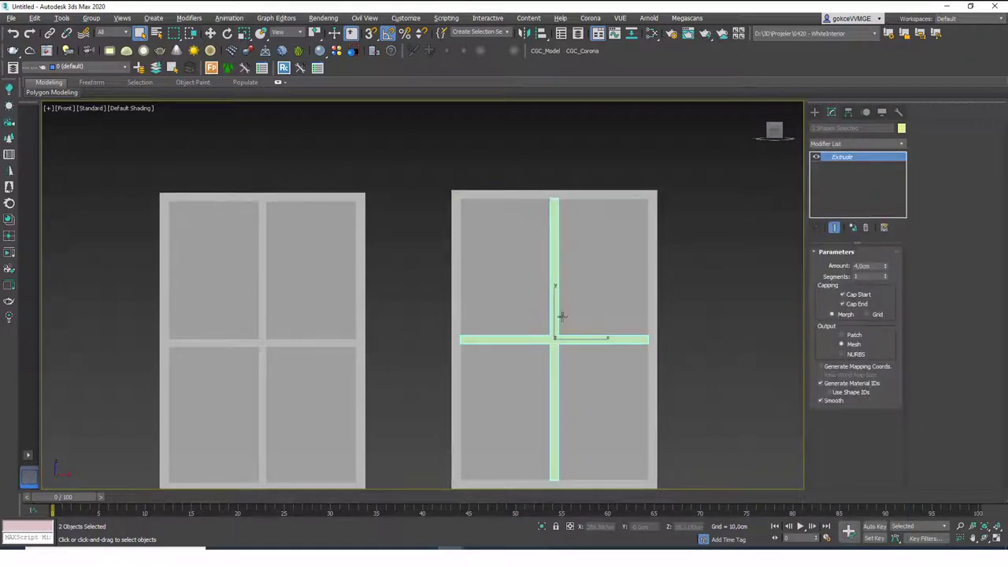
Align the two extruded dividing bars to the second window's panel so they sit centered in its depth
{"action": "middle_click_drag", "start_coordinate": [561, 316], "coordinate": [615, 336], "text": "alt"}
{"action": "key", "text": "alt+a"}
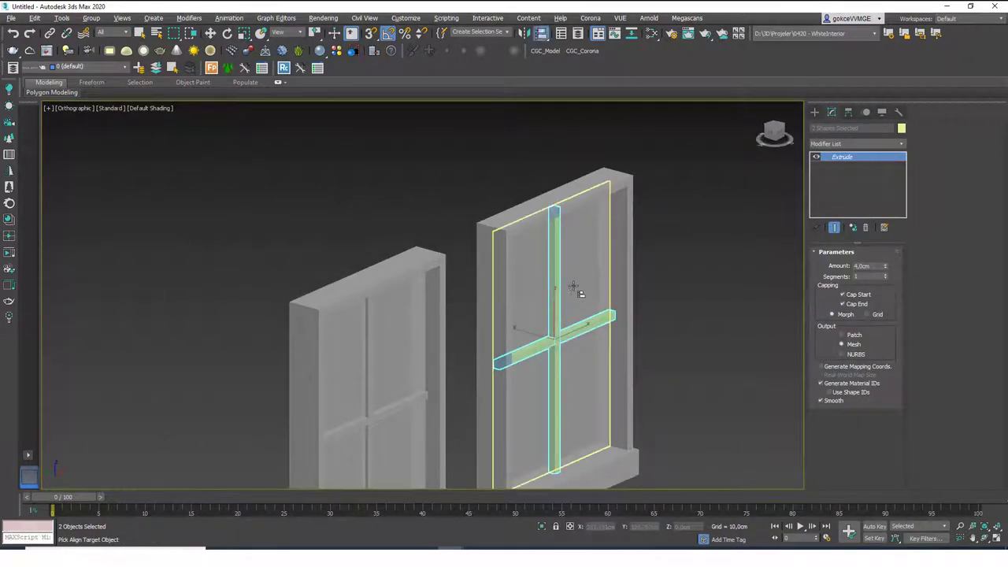
{"action": "left_click", "coordinate": [578, 291]}
{"action": "left_click", "coordinate": [669, 337]}
{"action": "left_click", "coordinate": [686, 347]}
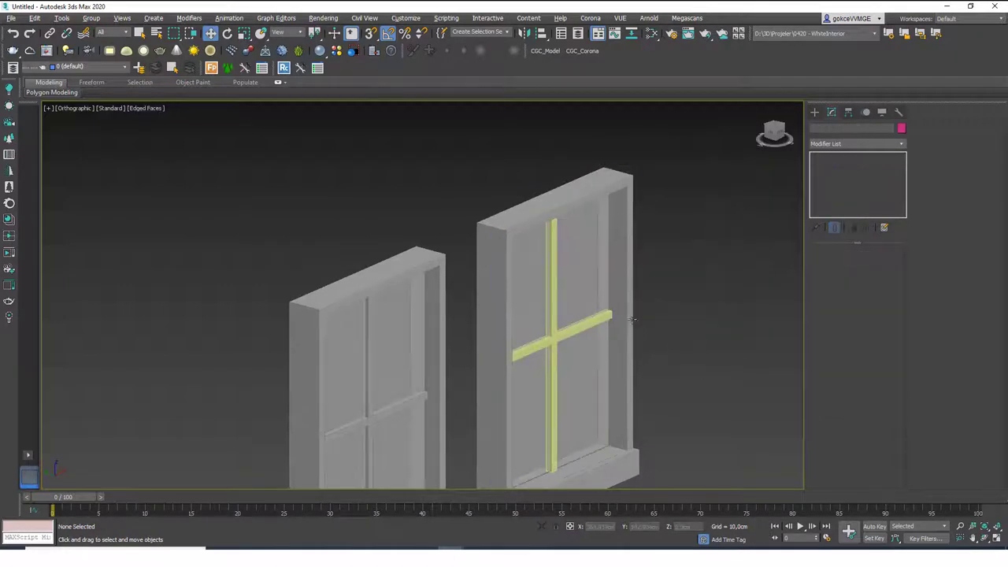
Select both dividing bars and assign them the grey custom object color
{"action": "left_click", "coordinate": [553, 336]}
{"action": "left_click", "coordinate": [565, 335], "text": "ctrl"}
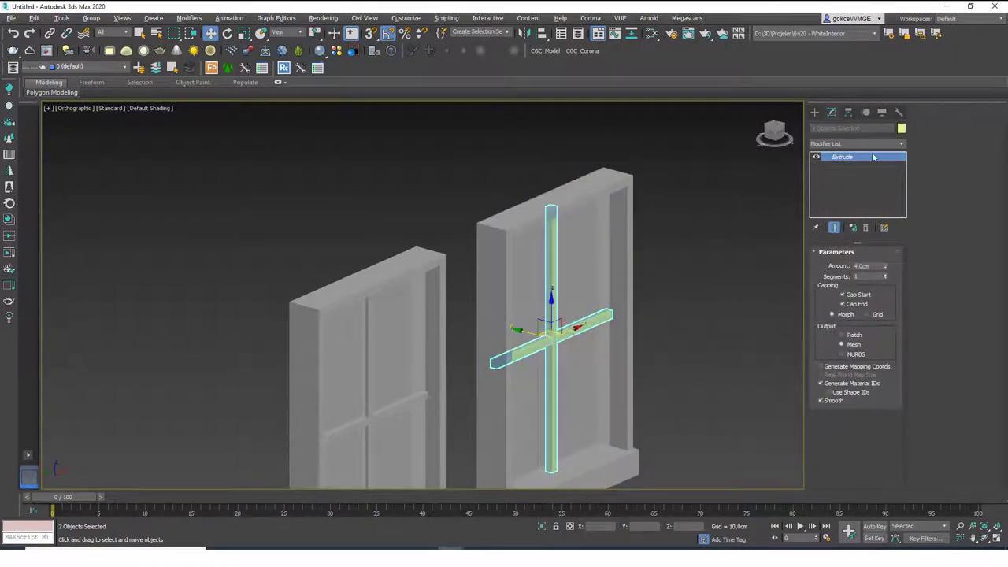
{"action": "left_click", "coordinate": [902, 129]}
{"action": "left_click", "coordinate": [565, 207]}
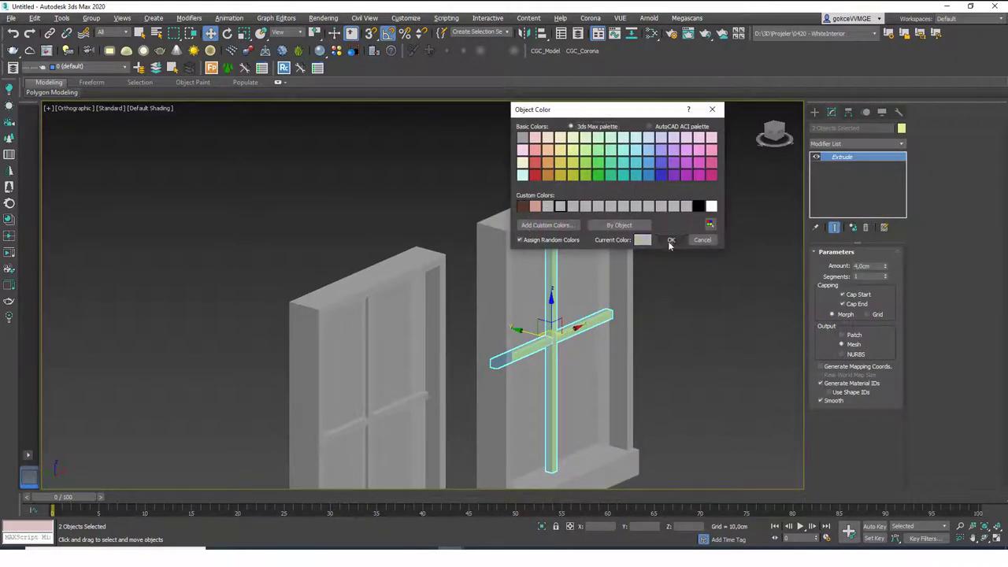
{"action": "left_click", "coordinate": [669, 241]}
{"action": "left_click", "coordinate": [691, 292]}
Examine both finished windows side by side in perspective view
{"action": "scroll", "coordinate": [533, 329], "scroll_direction": "down", "scroll_amount": 6}
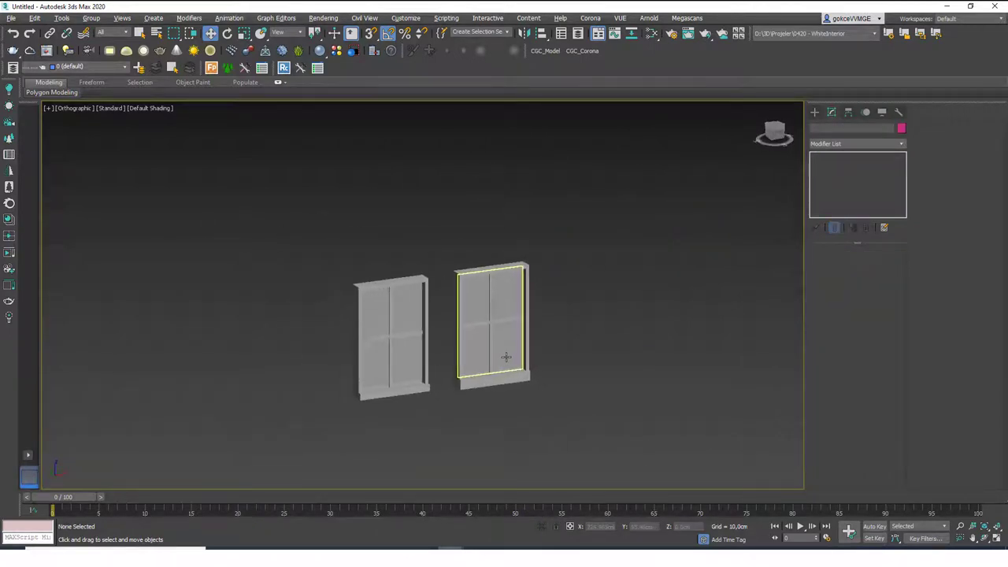
{"action": "key", "text": "p"}
{"action": "key", "text": "z"}
{"action": "middle_click_drag", "start_coordinate": [556, 344], "coordinate": [526, 344], "text": "alt"}
{"action": "scroll", "coordinate": [529, 344], "scroll_direction": "down", "scroll_amount": 4}
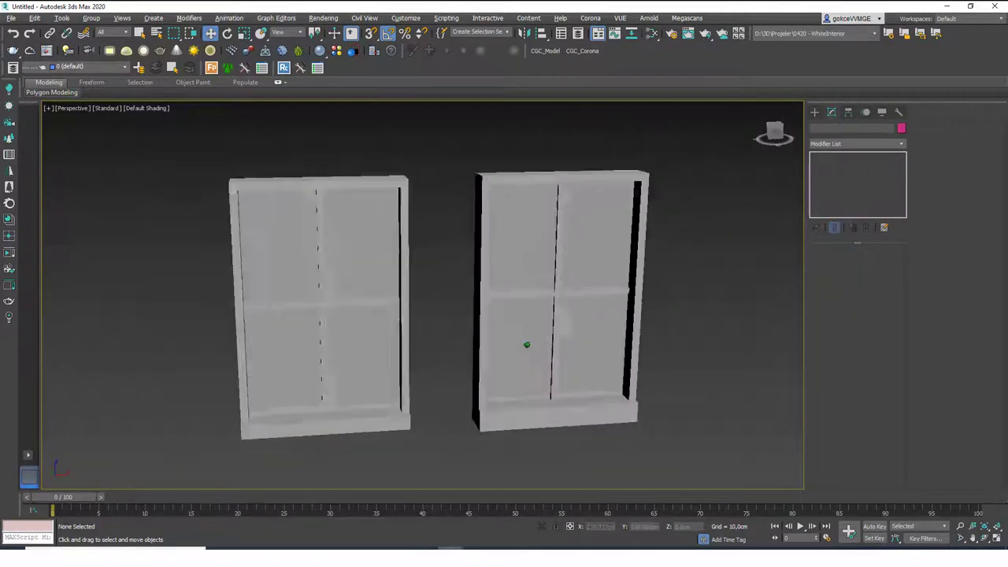
{"action": "mouse_move", "coordinate": [586, 350]}
{"action": "middle_mouse_down", "text": "alt"}
{"action": "mouse_move", "coordinate": [554, 340]}
{"action": "mouse_move", "coordinate": [607, 338]}
{"action": "mouse_move", "coordinate": [587, 333]}
{"action": "middle_mouse_up", "text": "alt"}
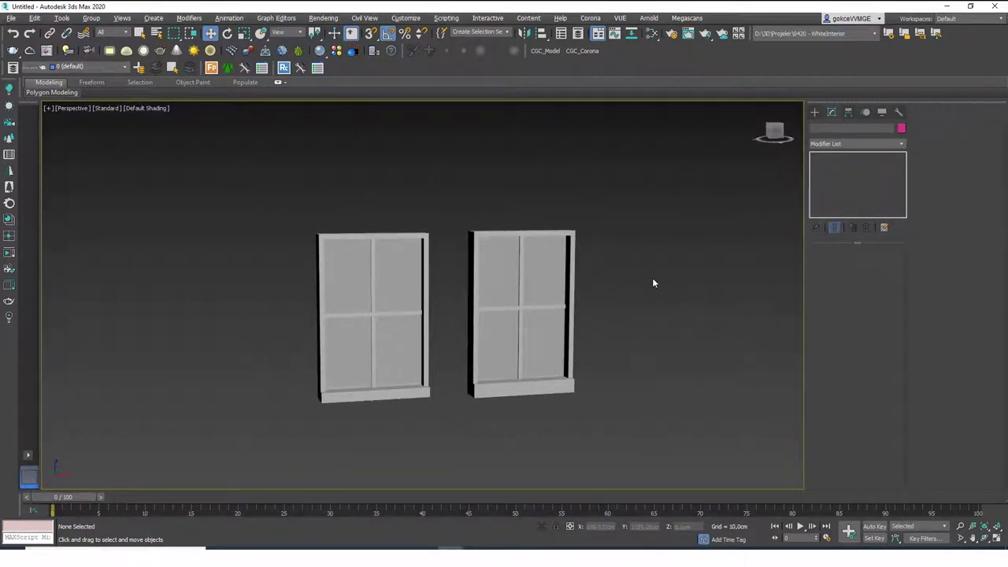
In front view, draw a standard box about 101 cm wide and 17 cm high beside the second window
{"action": "key", "text": "f"}
{"action": "middle_click_drag", "start_coordinate": [630, 291], "coordinate": [506, 286]}
{"action": "scroll", "coordinate": [475, 340], "scroll_direction": "down", "scroll_amount": 4}
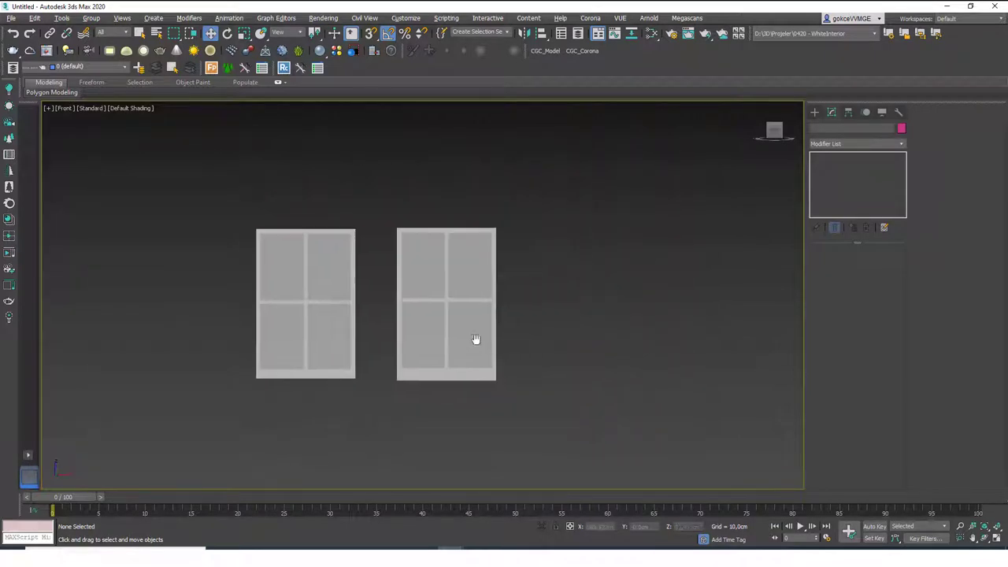
{"action": "left_click", "coordinate": [815, 111]}
{"action": "left_click", "coordinate": [814, 127]}
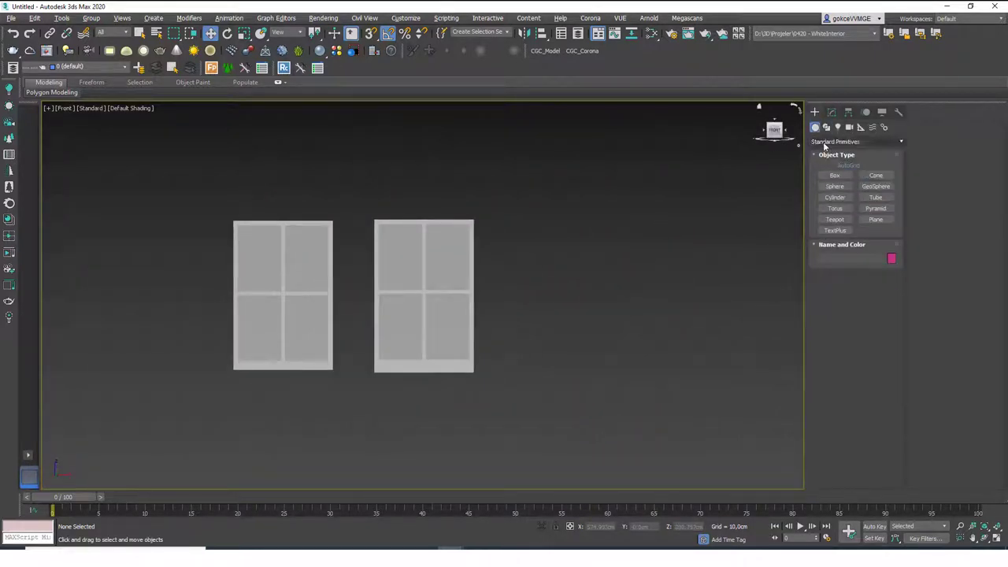
{"action": "left_click", "coordinate": [842, 142]}
{"action": "left_click", "coordinate": [846, 150]}
{"action": "left_click", "coordinate": [834, 175]}
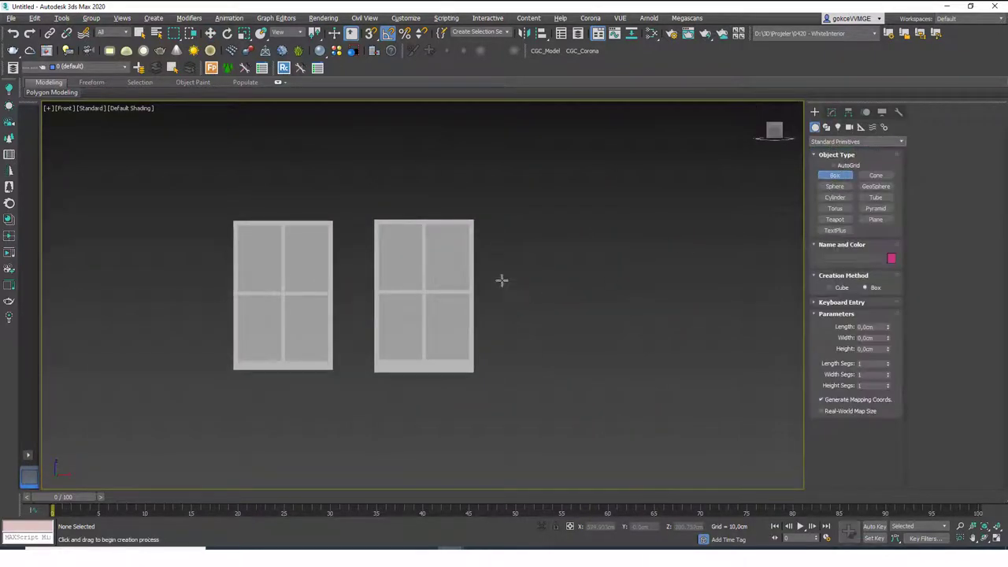
{"action": "left_click_drag", "start_coordinate": [511, 221], "coordinate": [605, 369]}
{"action": "left_click", "coordinate": [605, 356]}
{"action": "key", "text": "w"}
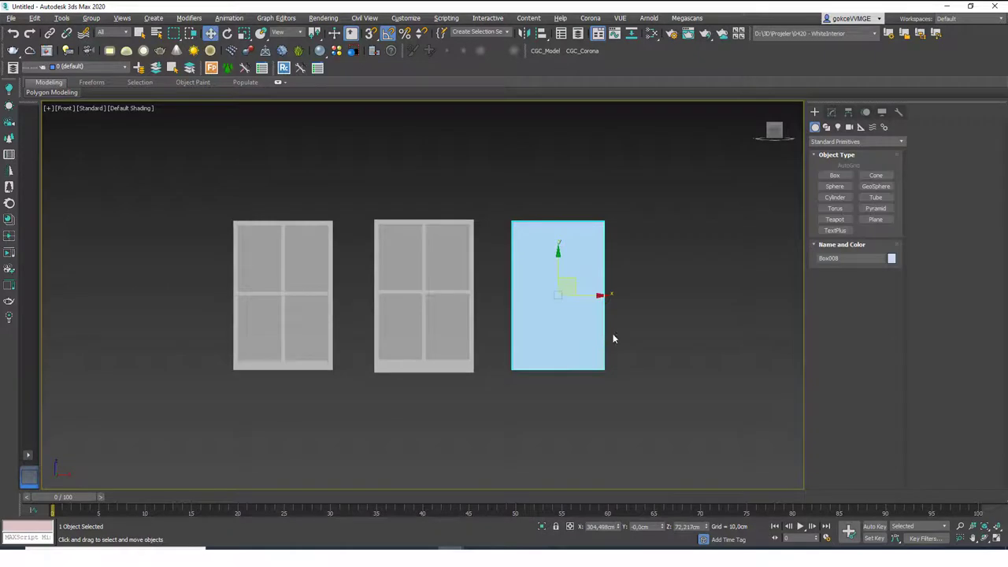
Set the new box's length to 150 cm, width to 100 cm and height to 20 cm
{"action": "left_click", "coordinate": [831, 112]}
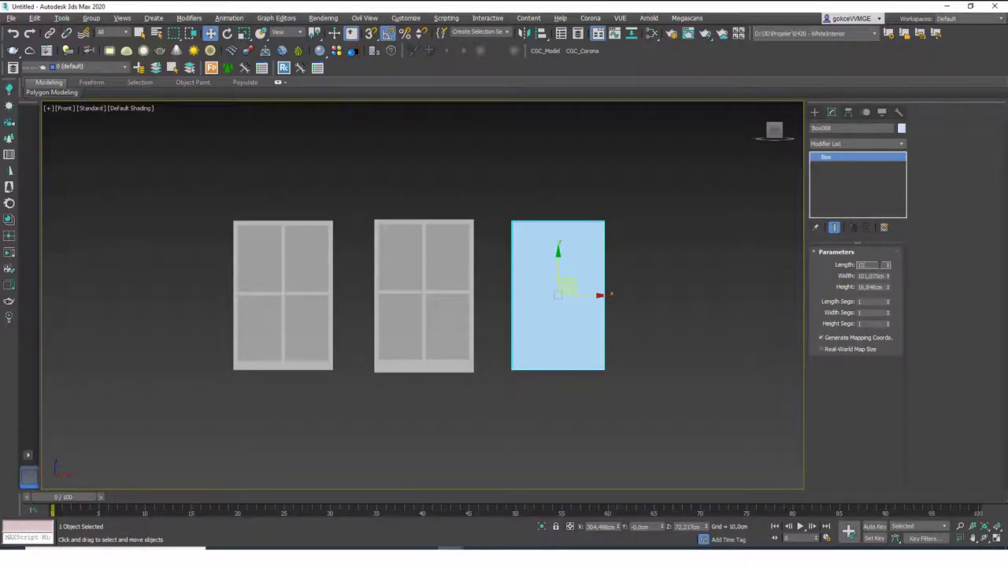
{"action": "key", "text": "Tab"}
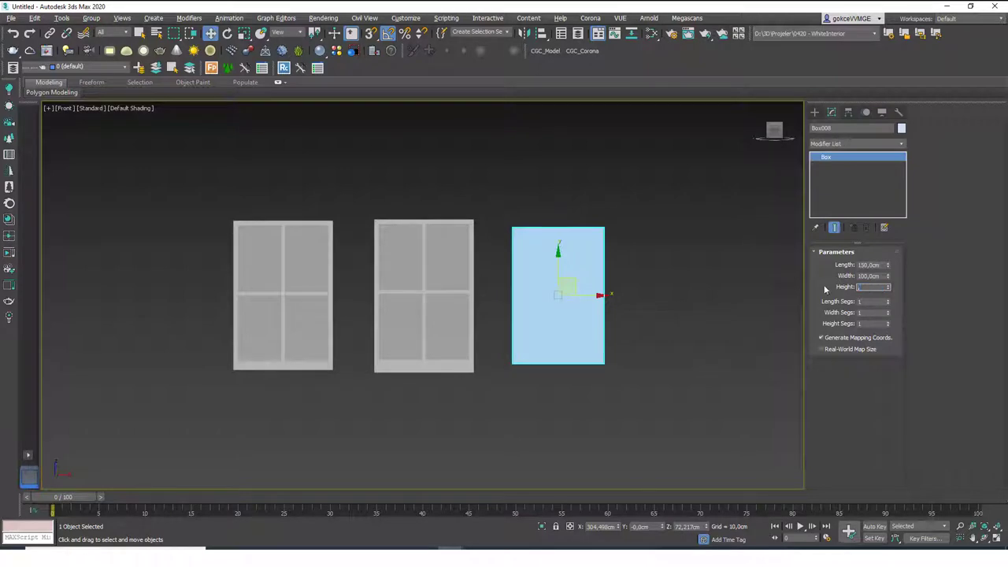
{"action": "middle_click_drag", "start_coordinate": [551, 309], "coordinate": [529, 270], "text": "alt"}
{"action": "scroll", "coordinate": [562, 306], "scroll_direction": "up", "scroll_amount": 2}
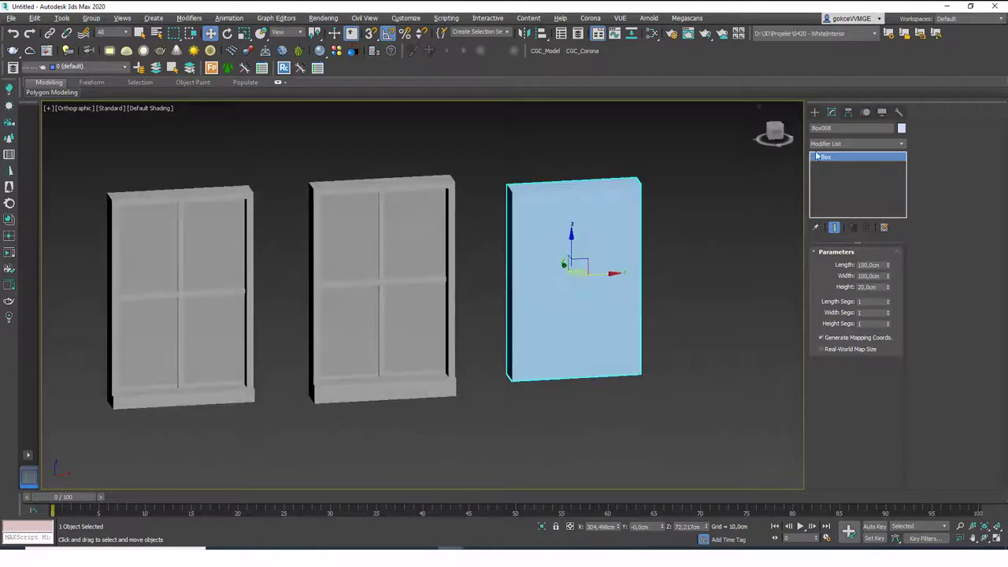
Add an Edit Poly modifier to the box and select the four polygons around its sides
{"action": "left_click", "coordinate": [853, 144]}
{"action": "key", "text": "e"}
{"action": "left_click", "coordinate": [833, 181]}
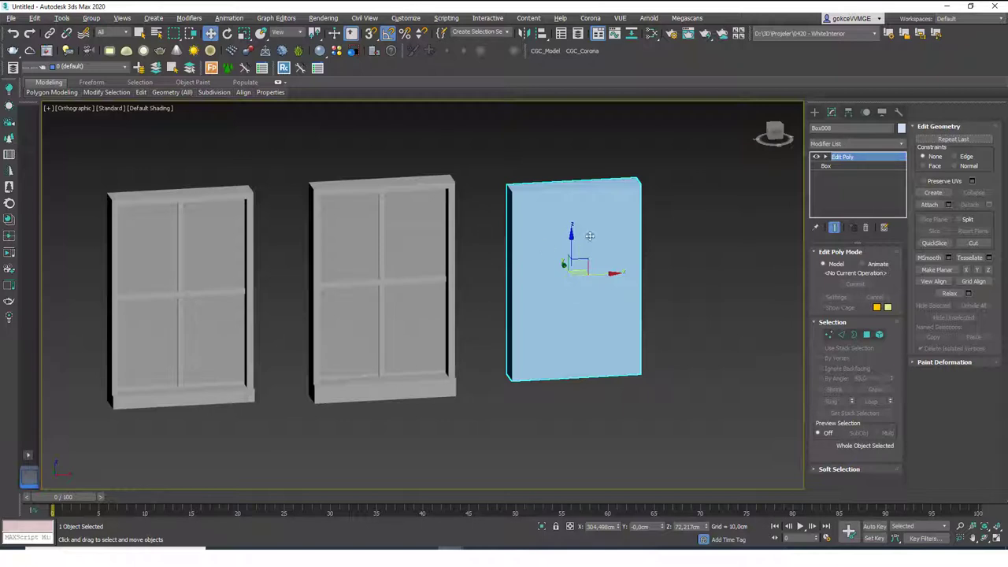
{"action": "key", "text": "4"}
{"action": "middle_click_drag", "start_coordinate": [556, 230], "coordinate": [576, 246], "text": "alt"}
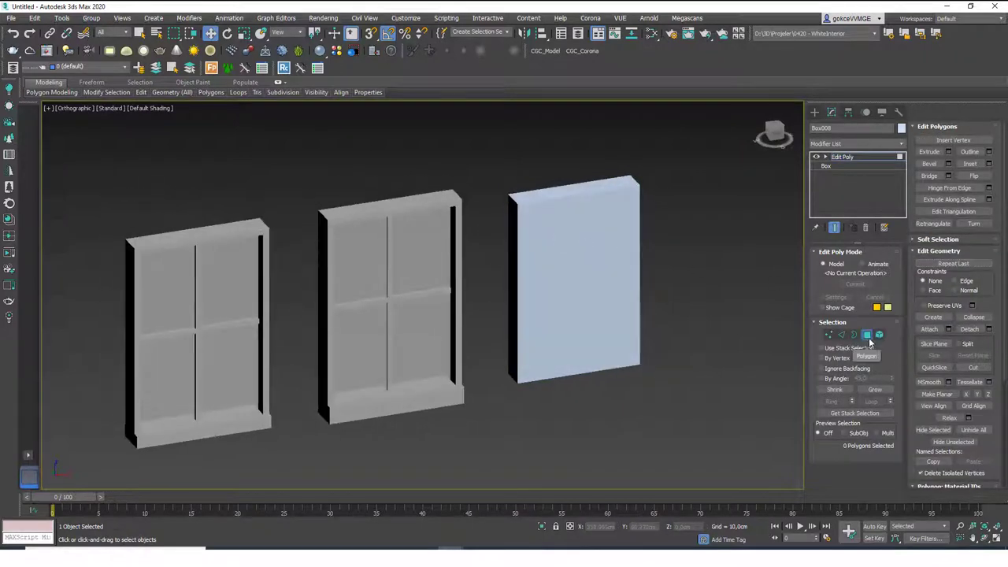
{"action": "left_click", "coordinate": [526, 191]}
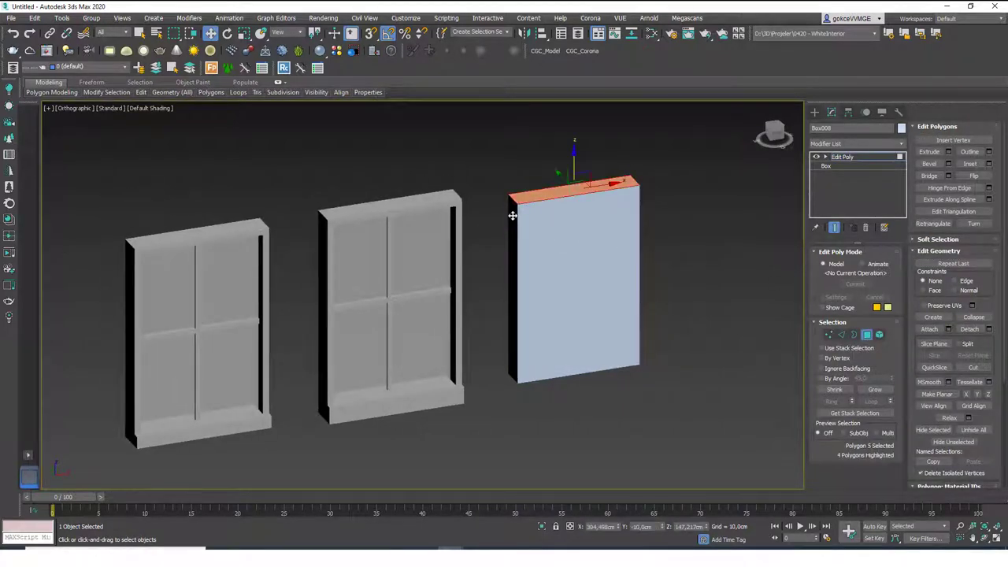
{"action": "left_click", "coordinate": [514, 219], "text": "shift"}
{"action": "mouse_move", "coordinate": [652, 303]}
{"action": "middle_mouse_down", "text": "alt"}
{"action": "mouse_move", "coordinate": [561, 268]}
{"action": "mouse_move", "coordinate": [661, 308]}
{"action": "mouse_move", "coordinate": [639, 309]}
{"action": "middle_mouse_up", "text": "alt"}
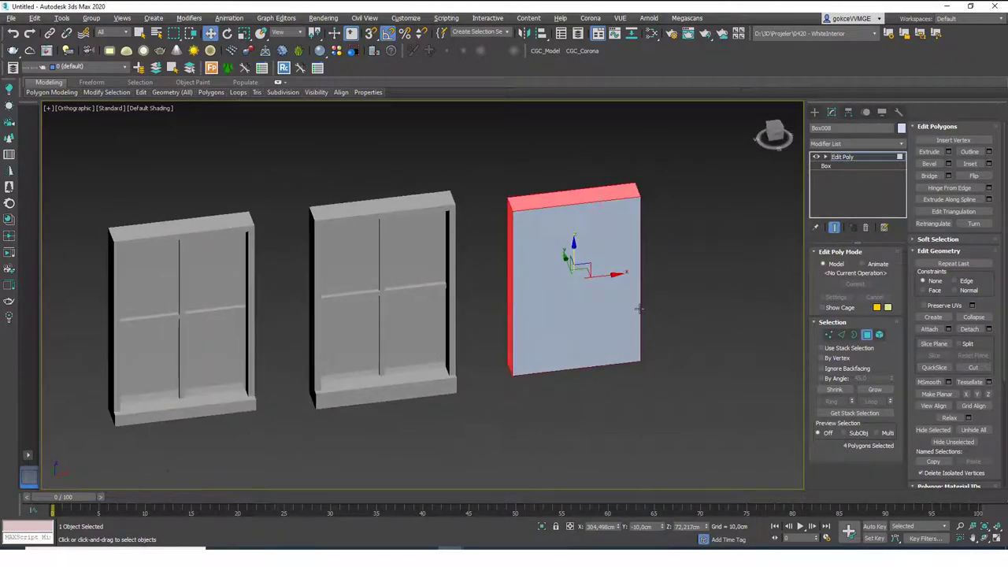
Extrude the box's four side polygons outward by 5 cm along local normals, with edged faces displayed
{"action": "left_click", "coordinate": [948, 152]}
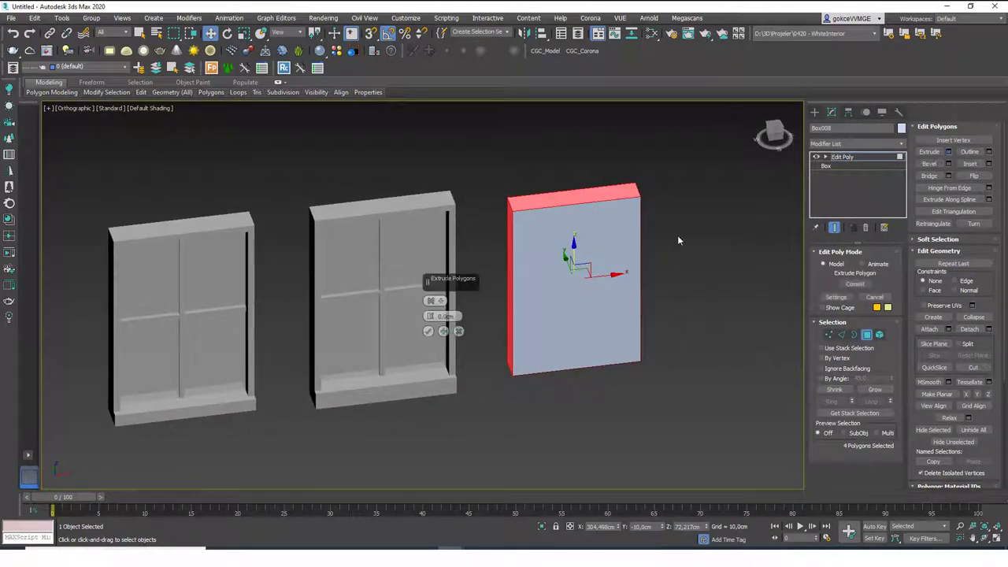
{"action": "left_click_drag", "start_coordinate": [430, 316], "coordinate": [430, 303]}
{"action": "left_click", "coordinate": [430, 300]}
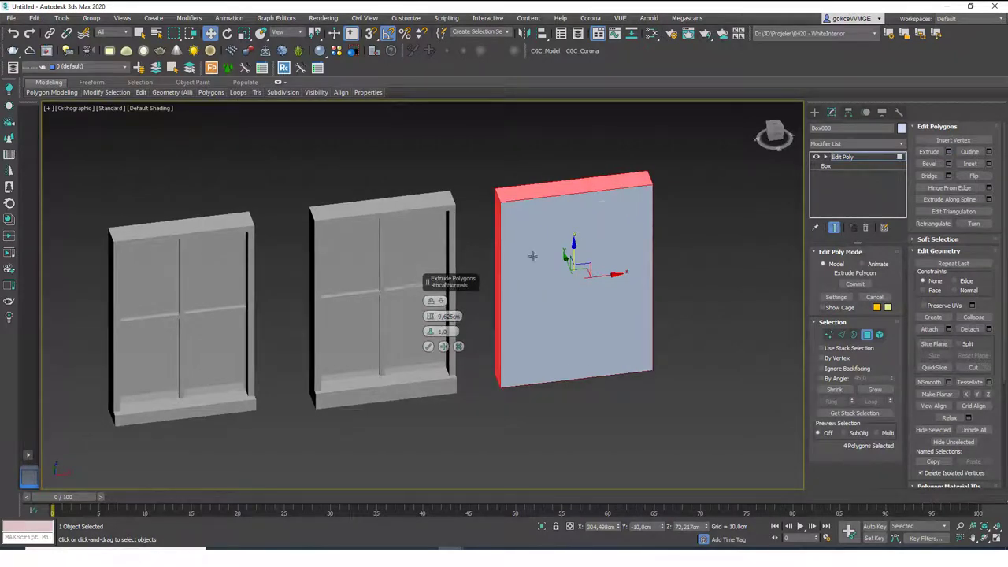
{"action": "middle_click_drag", "start_coordinate": [532, 256], "coordinate": [545, 258], "text": "alt"}
{"action": "key", "text": "F4"}
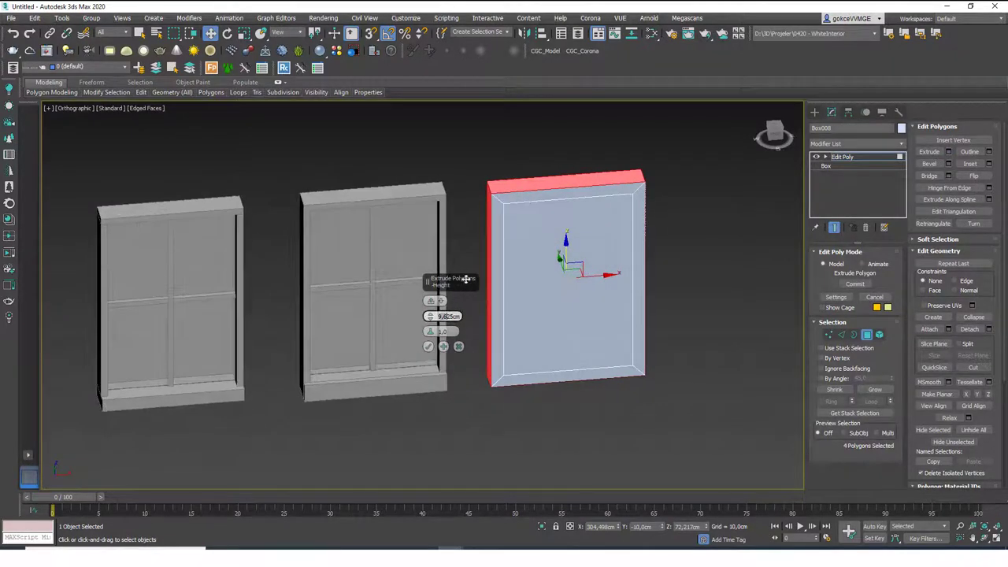
{"action": "type", "text": "4"}
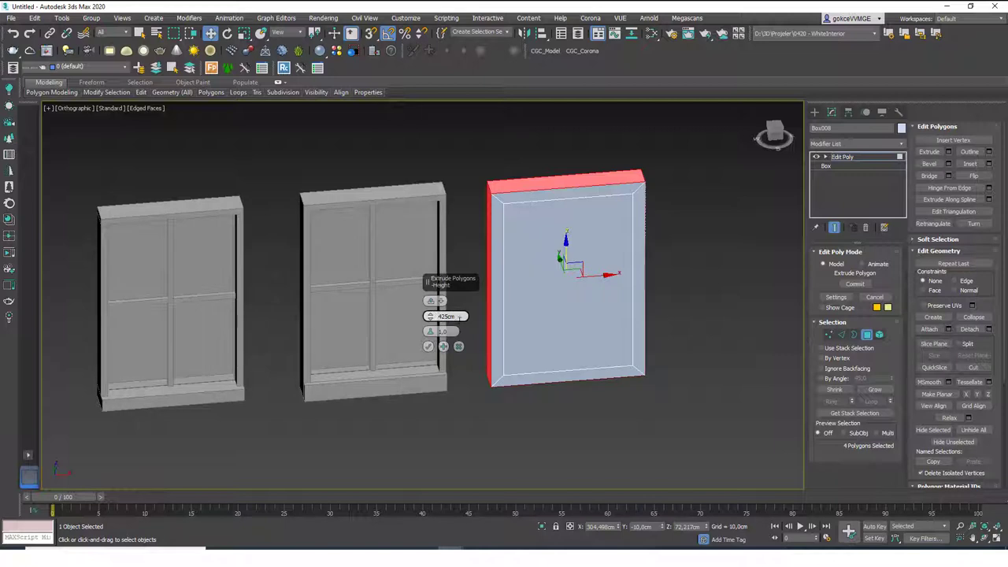
{"action": "key", "text": "Return"}
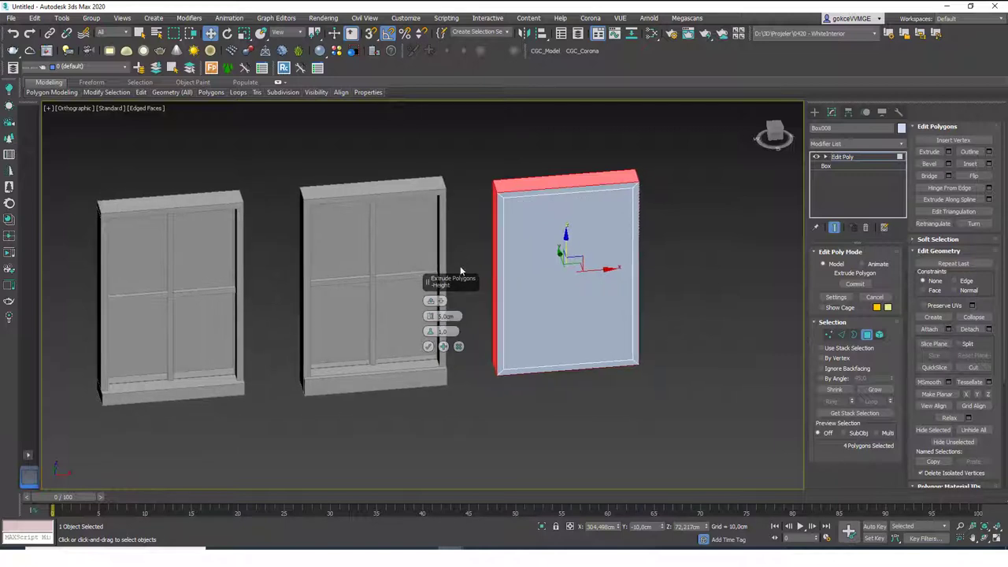
{"action": "left_click", "coordinate": [428, 347]}
{"action": "left_click", "coordinate": [640, 248]}
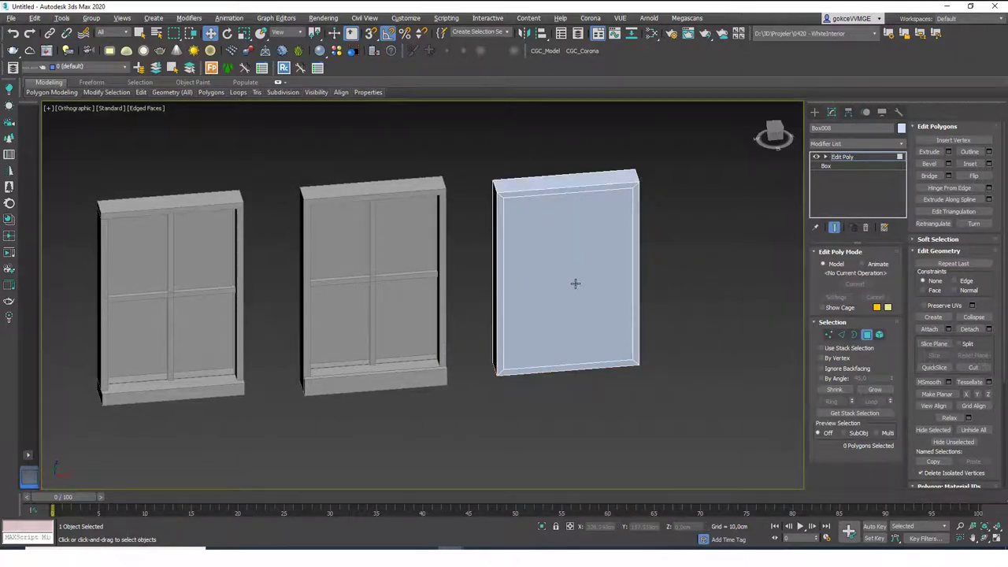
Try to bridge the box's large front and back polygons into an open frame
{"action": "middle_click_drag", "start_coordinate": [574, 284], "coordinate": [551, 299], "text": "alt"}
{"action": "left_click", "coordinate": [582, 236]}
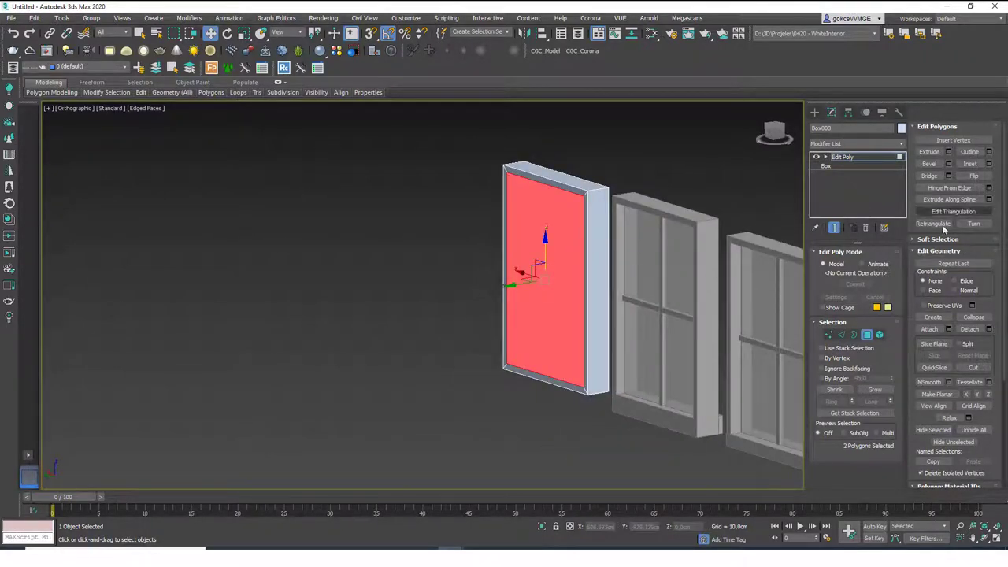
{"action": "left_click", "coordinate": [931, 175]}
{"action": "middle_click_drag", "start_coordinate": [536, 300], "coordinate": [459, 288], "text": "alt"}
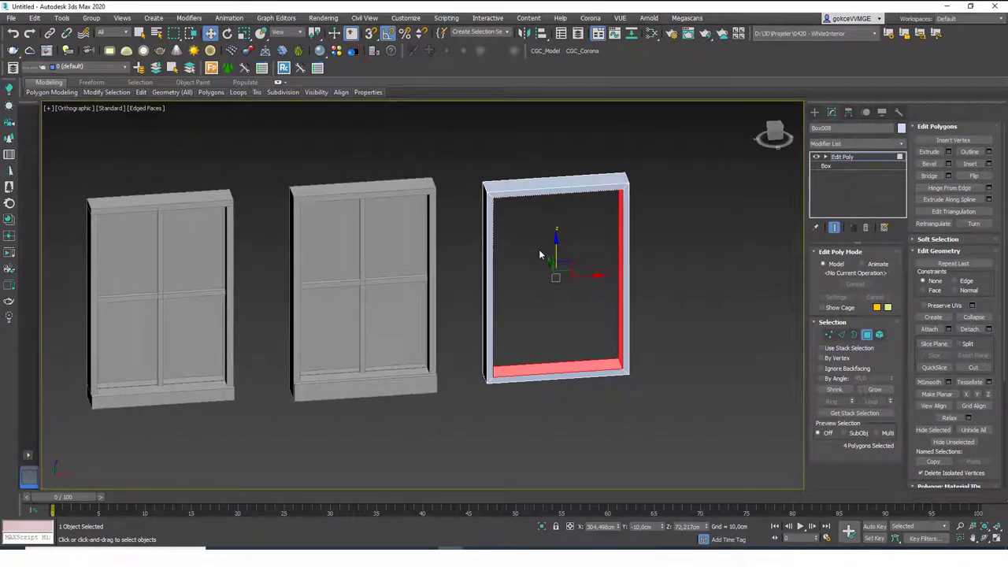
{"action": "key", "text": "ctrl+z"}
Detach the box's large front polygon as a clone to make a separate window pane
{"action": "left_click", "coordinate": [571, 285]}
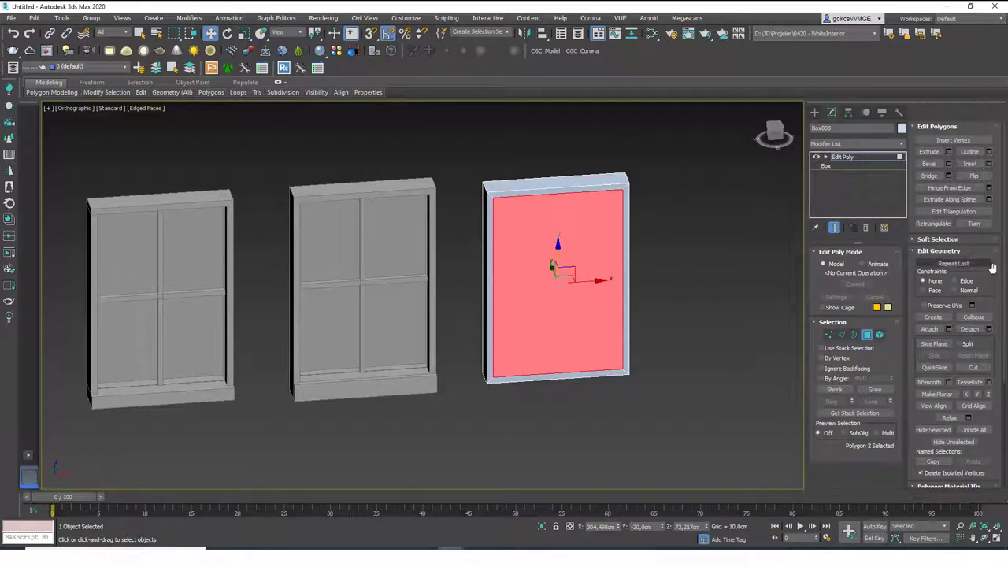
{"action": "scroll", "coordinate": [989, 310], "scroll_direction": "down", "scroll_amount": 1}
{"action": "left_click", "coordinate": [988, 305]}
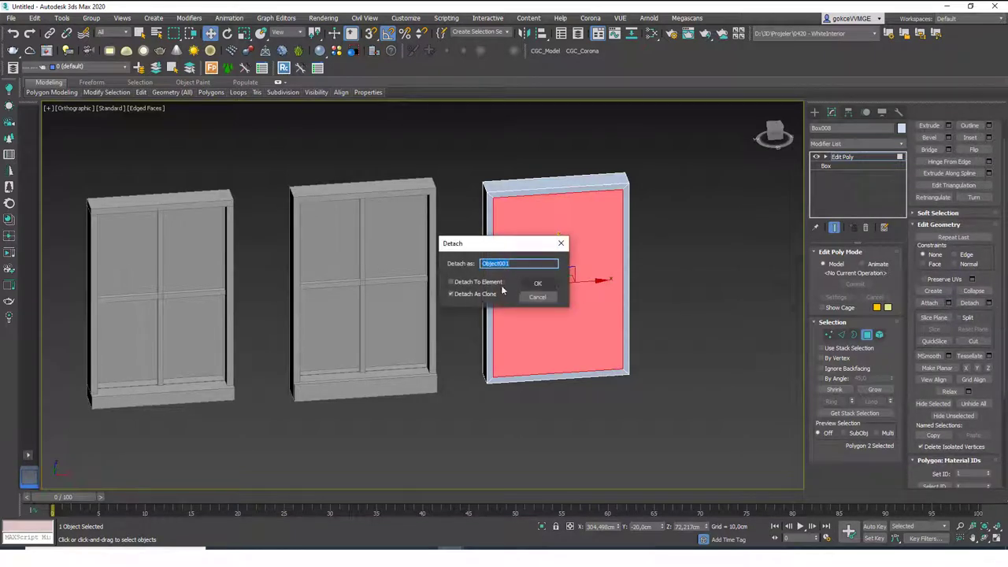
{"action": "left_click", "coordinate": [538, 283]}
Bridge the box's large front and back polygons to open the frame, and leave polygon level
{"action": "key", "text": "q"}
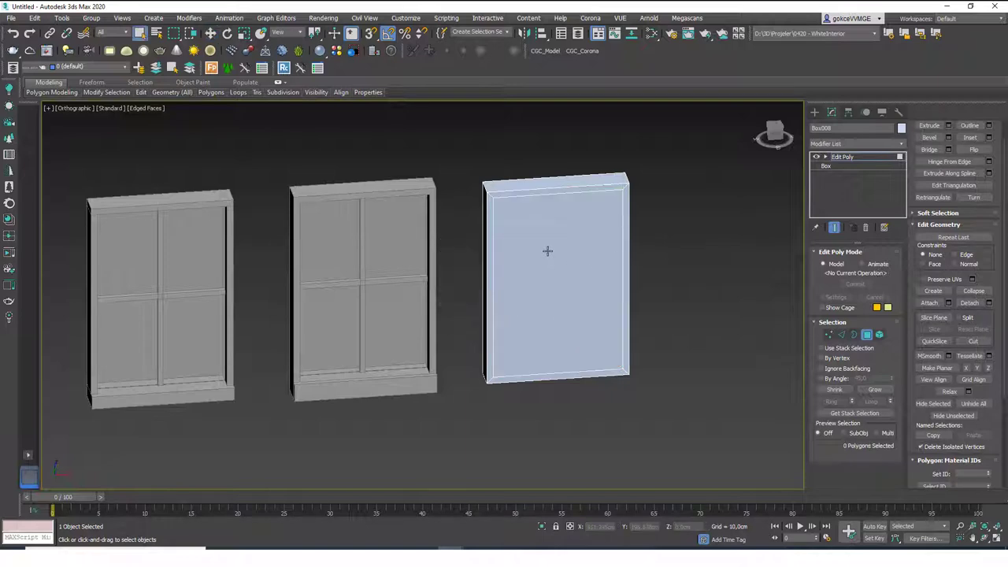
{"action": "left_click", "coordinate": [546, 249]}
{"action": "left_click", "coordinate": [936, 150]}
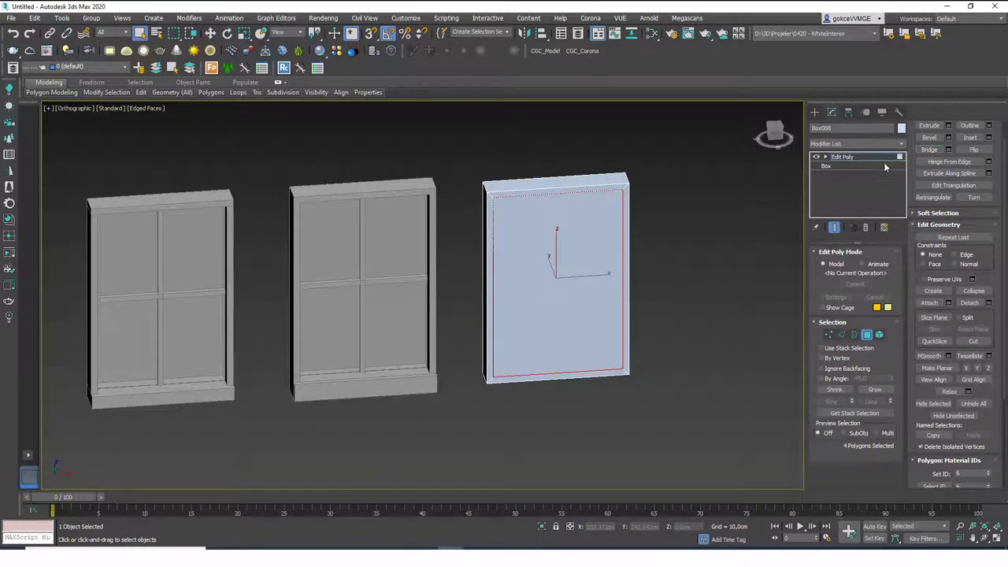
{"action": "left_click", "coordinate": [842, 157]}
Move the detached pane back into the frame by about 12.2 cm along Y
{"action": "left_click", "coordinate": [581, 297]}
{"action": "middle_click_drag", "start_coordinate": [529, 302], "coordinate": [618, 296], "text": "alt"}
{"action": "key", "text": "w"}
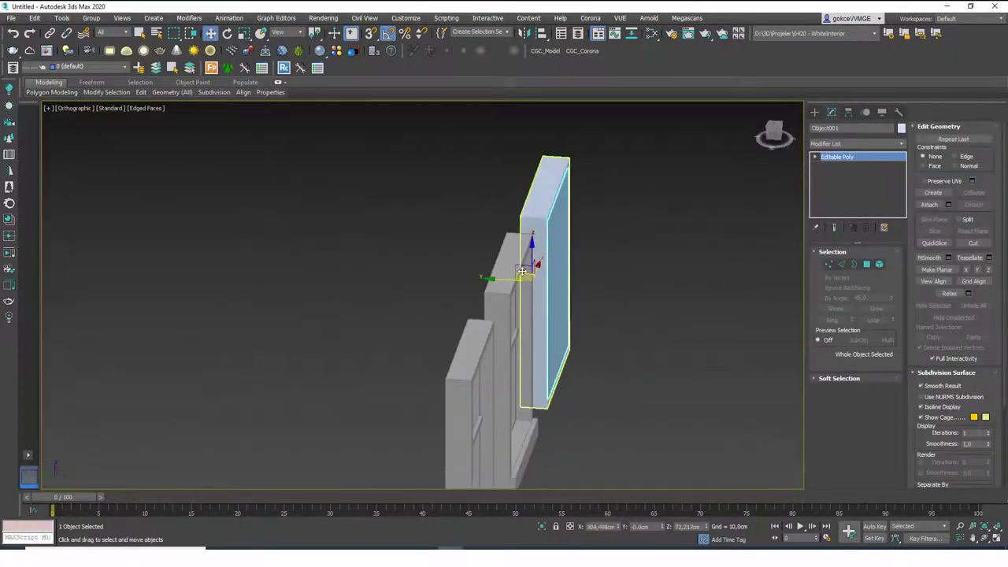
{"action": "mouse_move", "coordinate": [522, 271]}
{"action": "middle_mouse_down", "text": "alt"}
{"action": "mouse_move", "coordinate": [572, 292]}
{"action": "mouse_move", "coordinate": [457, 279]}
{"action": "mouse_move", "coordinate": [551, 283]}
{"action": "mouse_move", "coordinate": [535, 282]}
{"action": "middle_mouse_up", "text": "alt"}
Add a Shell modifier to the pane with an outer amount of 0.4 cm
{"action": "left_click", "coordinate": [849, 145]}
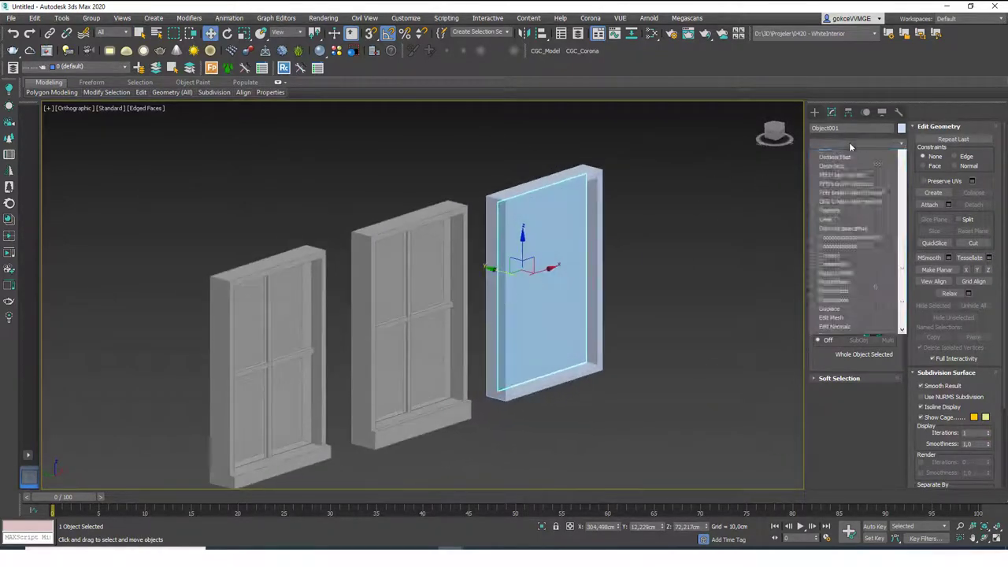
{"action": "left_click", "coordinate": [835, 182]}
{"action": "middle_click_drag", "start_coordinate": [753, 213], "coordinate": [645, 265], "text": "alt"}
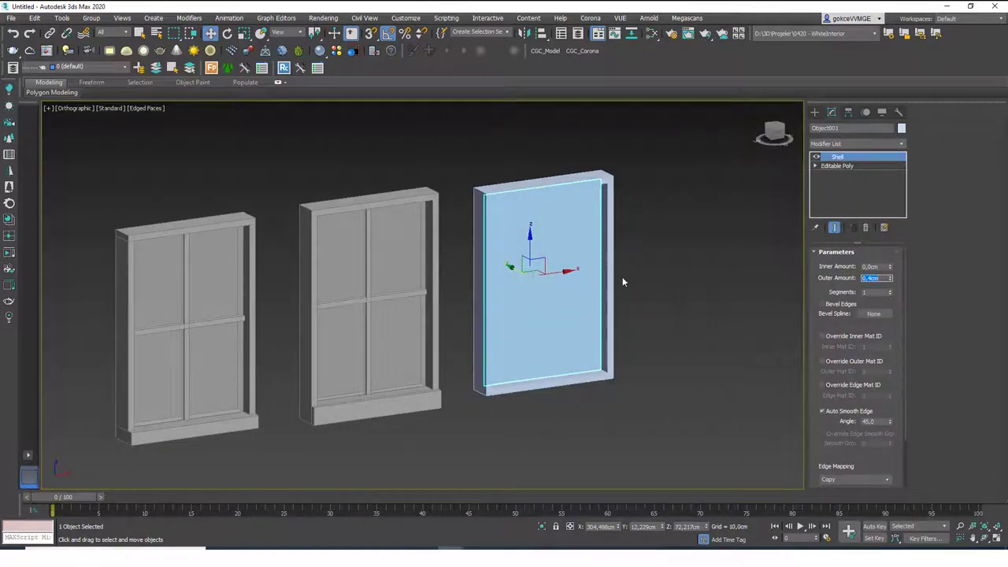
{"action": "middle_click_drag", "start_coordinate": [597, 293], "coordinate": [648, 285]}
{"action": "left_click", "coordinate": [649, 286]}
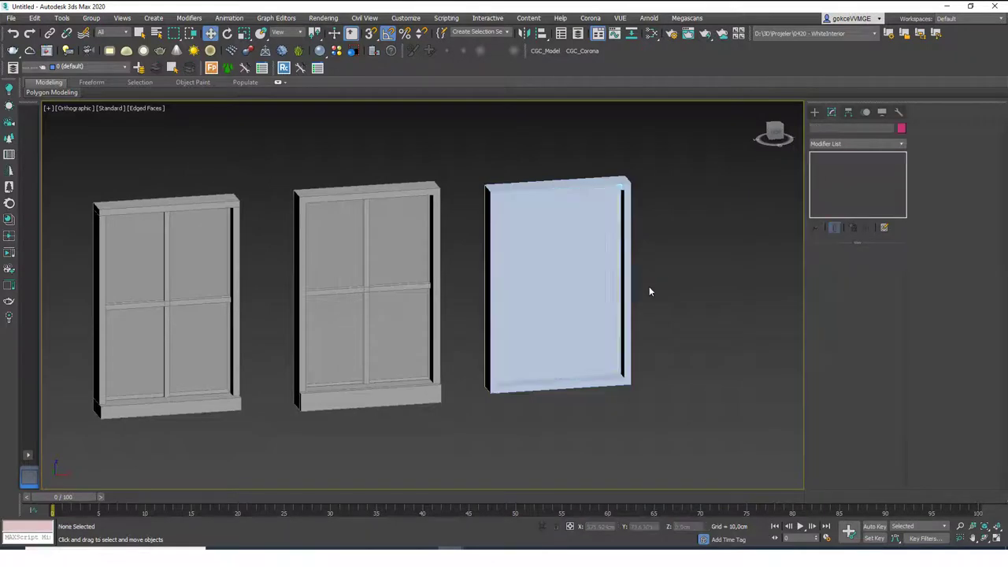
Lower the frame's bottom polygon to about Z -14.3 cm to make a taller lower rail
{"action": "left_click", "coordinate": [594, 383]}
{"action": "middle_click_drag", "start_coordinate": [601, 397], "coordinate": [600, 363], "text": "alt"}
{"action": "key", "text": "4"}
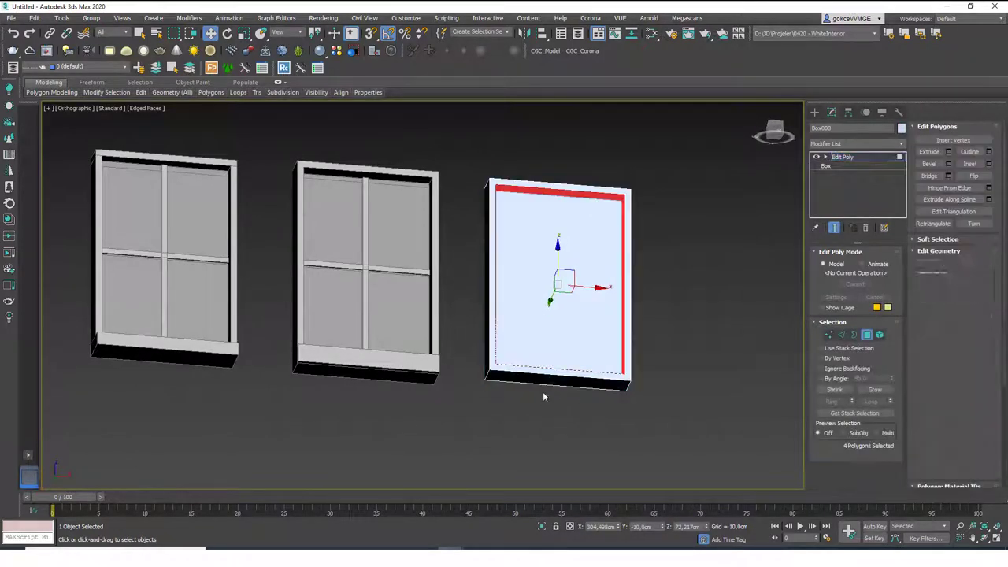
{"action": "left_click", "coordinate": [548, 381]}
{"action": "left_click_drag", "start_coordinate": [557, 343], "coordinate": [557, 358]}
{"action": "middle_click_drag", "start_coordinate": [558, 358], "coordinate": [555, 376], "text": "alt"}
{"action": "left_click_drag", "start_coordinate": [557, 360], "coordinate": [557, 355]}
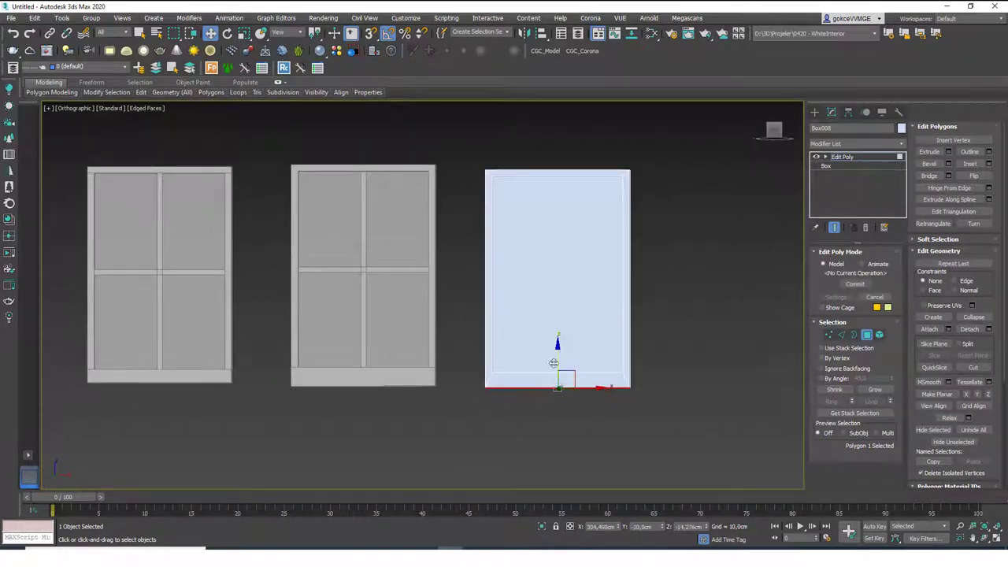
{"action": "middle_click_drag", "start_coordinate": [614, 389], "coordinate": [497, 381], "text": "alt"}
{"action": "scroll", "coordinate": [497, 381], "scroll_direction": "up", "scroll_amount": 2}
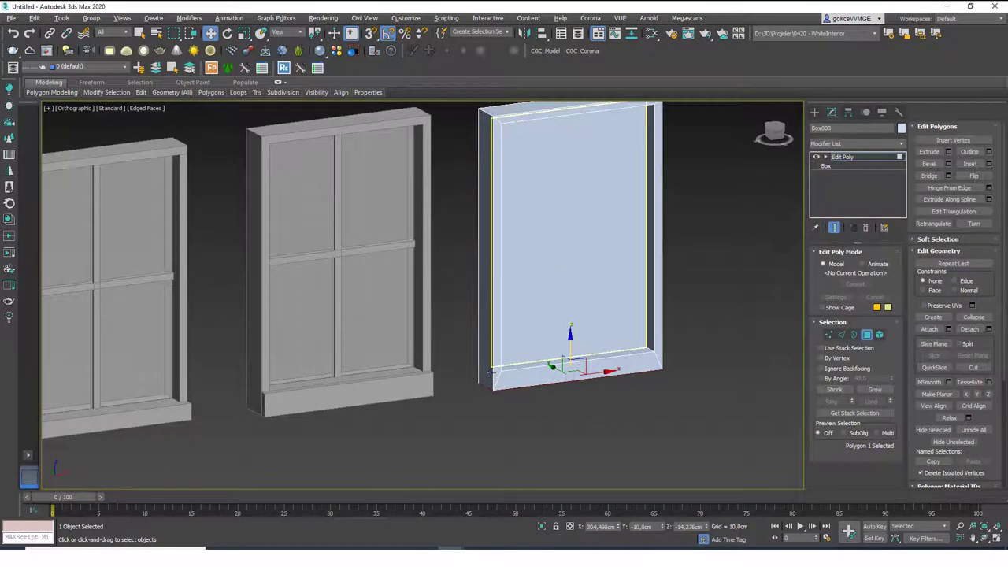
{"action": "scroll", "coordinate": [490, 370], "scroll_direction": "up", "scroll_amount": 3}
{"action": "key", "text": "w"}
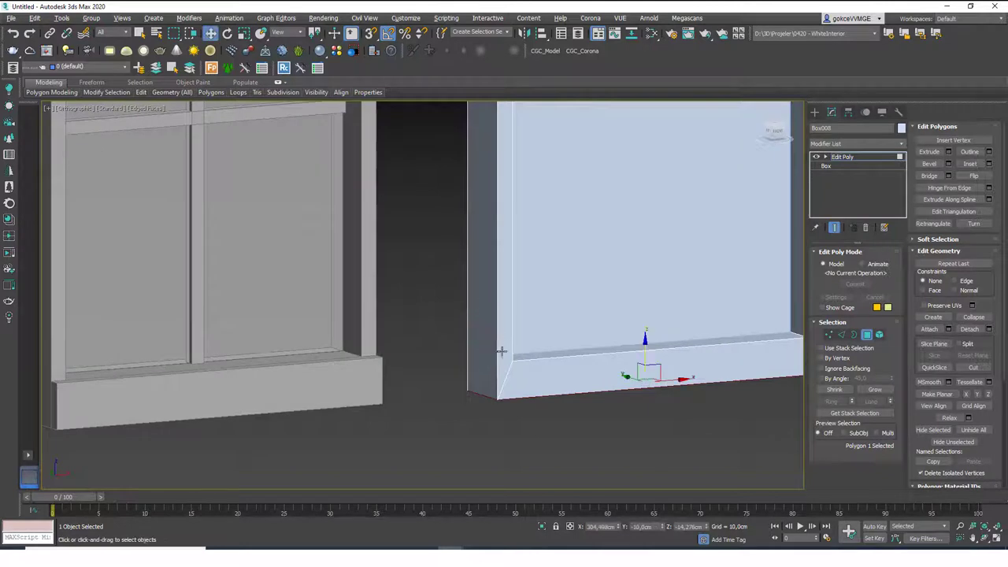
{"action": "key", "text": "alt+c"}
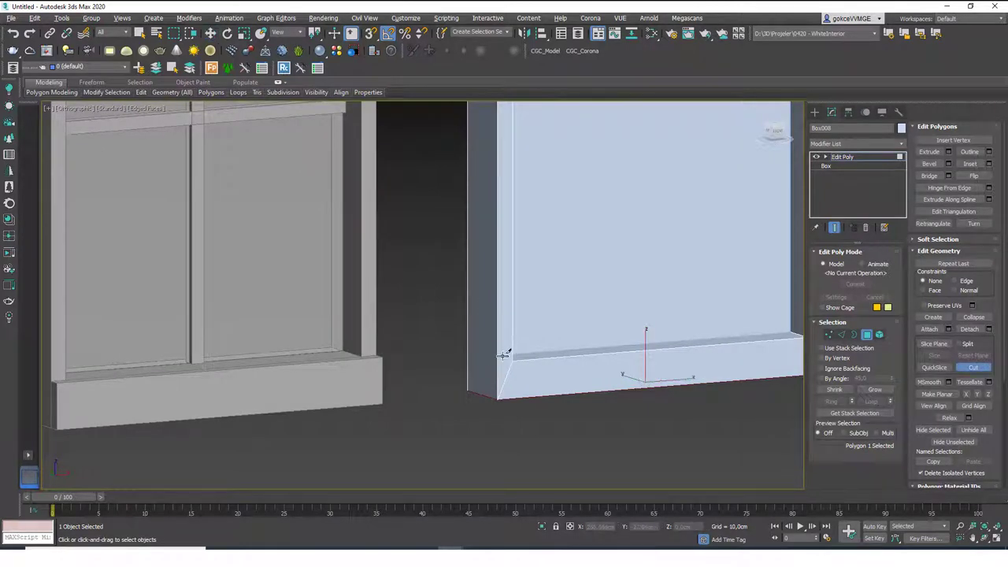
{"action": "key", "text": "w"}
{"action": "scroll", "coordinate": [502, 350], "scroll_direction": "down", "scroll_amount": 3}
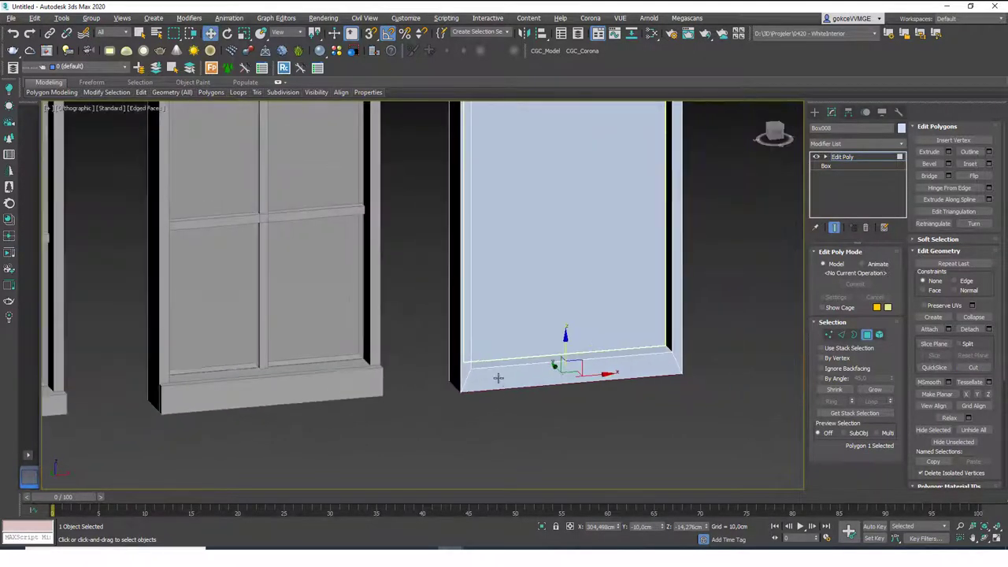
Detach the front polygon of the frame's lower rail as a clone
{"action": "middle_click_drag", "start_coordinate": [497, 378], "coordinate": [494, 374], "text": "alt"}
{"action": "key", "text": "4"}
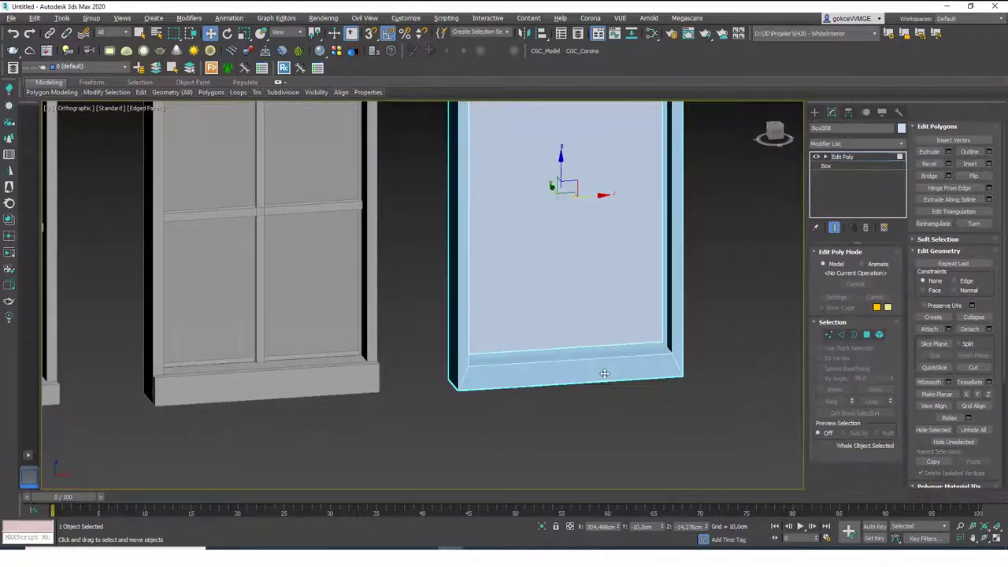
{"action": "key", "text": "4"}
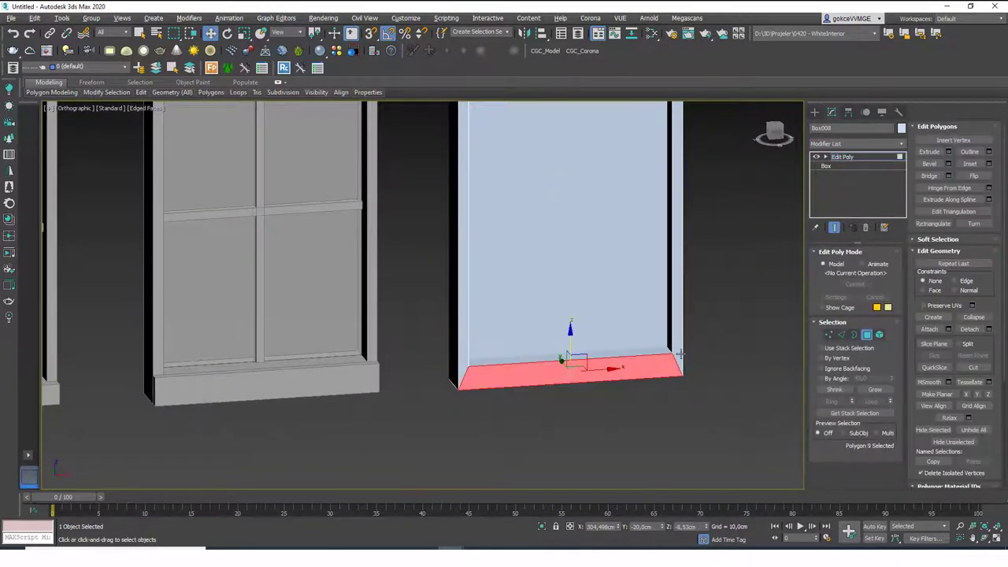
{"action": "left_click", "coordinate": [989, 329]}
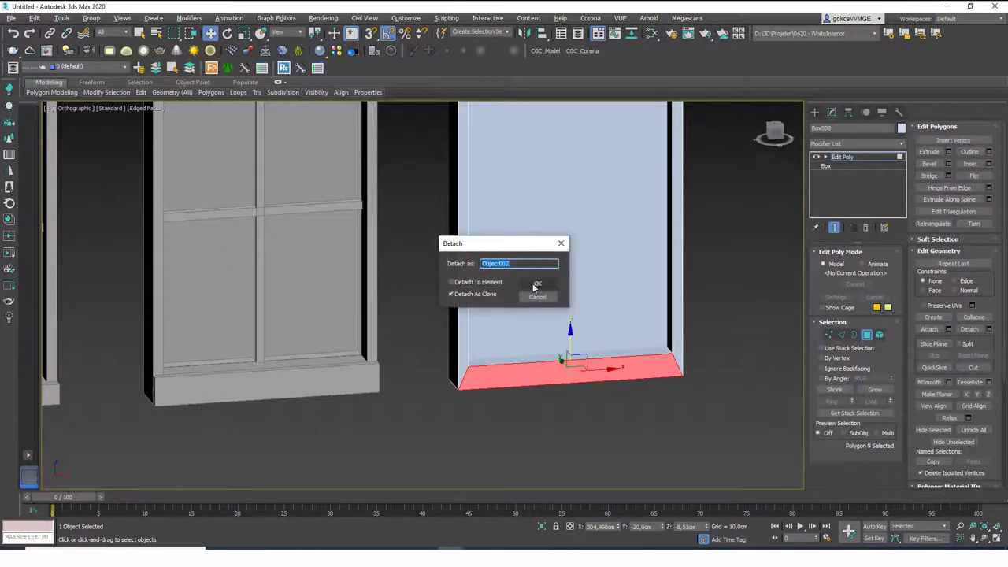
{"action": "left_click", "coordinate": [536, 285]}
{"action": "left_click", "coordinate": [871, 157]}
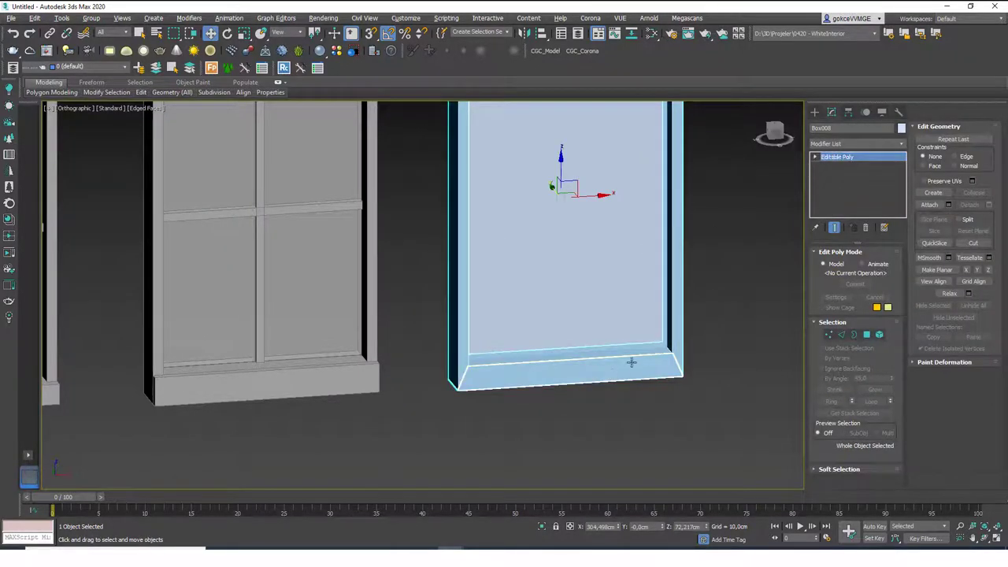
Move the detached strip's two upper vertices outward to the frame's outer edges to square its slanted ends
{"action": "left_click", "coordinate": [631, 362]}
{"action": "key", "text": "1"}
{"action": "left_click", "coordinate": [671, 353]}
{"action": "middle_click_drag", "start_coordinate": [677, 351], "coordinate": [707, 361], "text": "alt"}
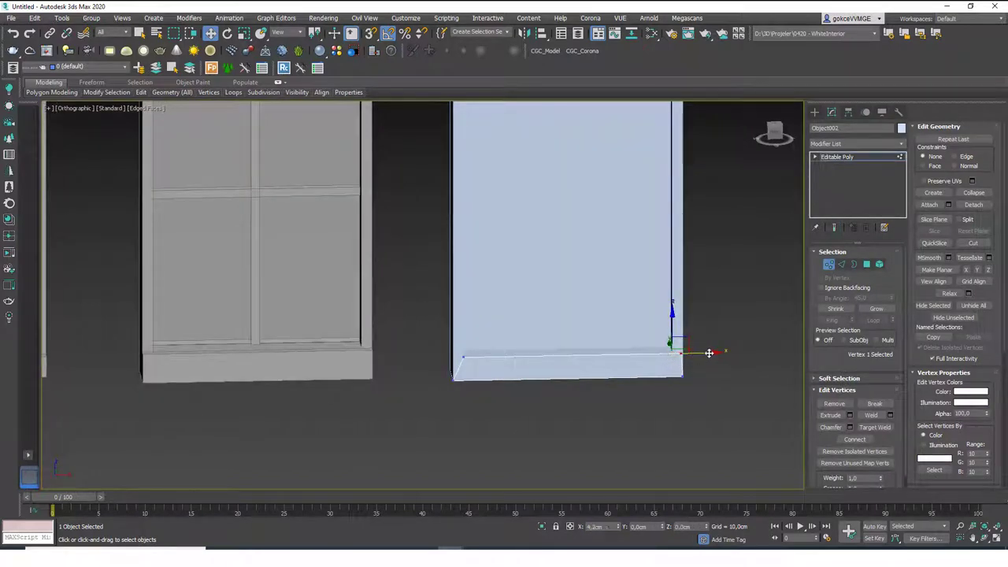
{"action": "left_click_drag", "start_coordinate": [710, 353], "coordinate": [703, 353]}
{"action": "left_click", "coordinate": [463, 355]}
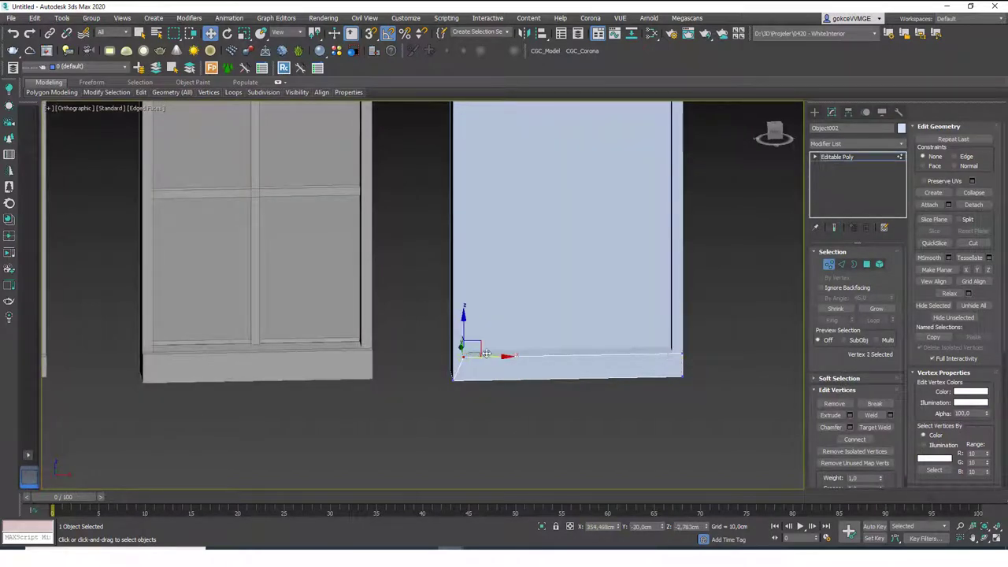
{"action": "left_click", "coordinate": [836, 156]}
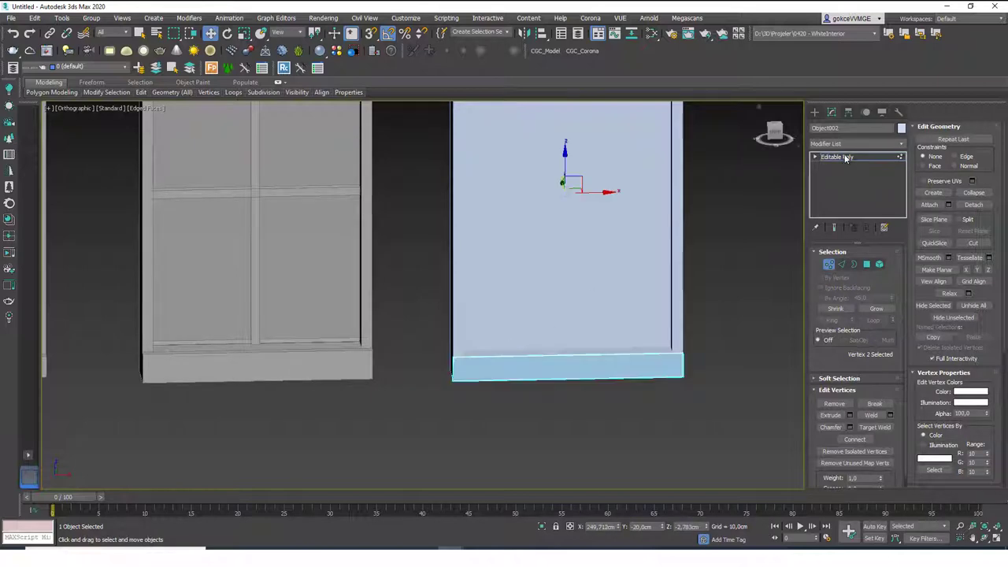
Add a Shell modifier to the lower strip with an outer amount of 4 cm to form the sill
{"action": "left_click", "coordinate": [842, 143]}
{"action": "key", "text": "h"}
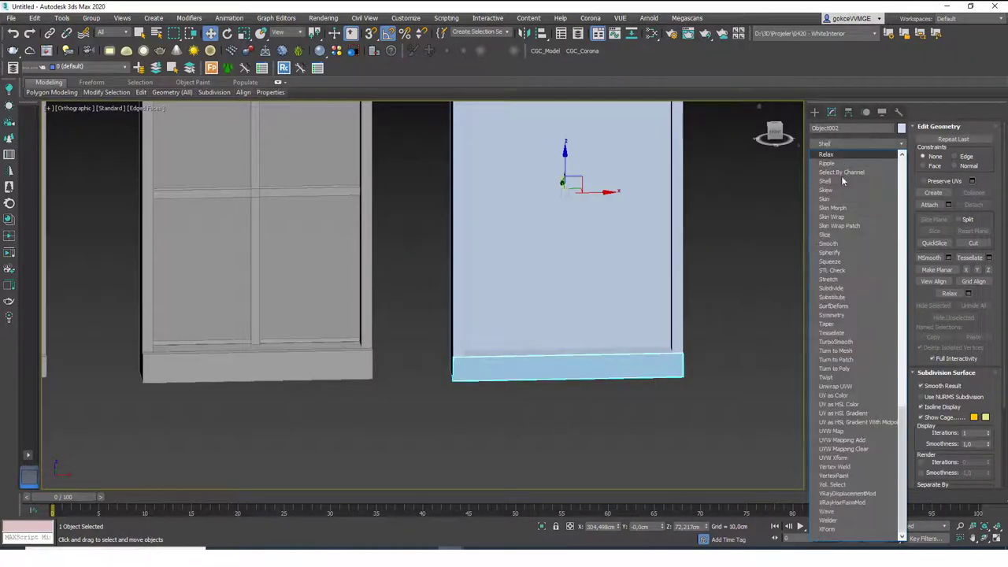
{"action": "left_click", "coordinate": [841, 183]}
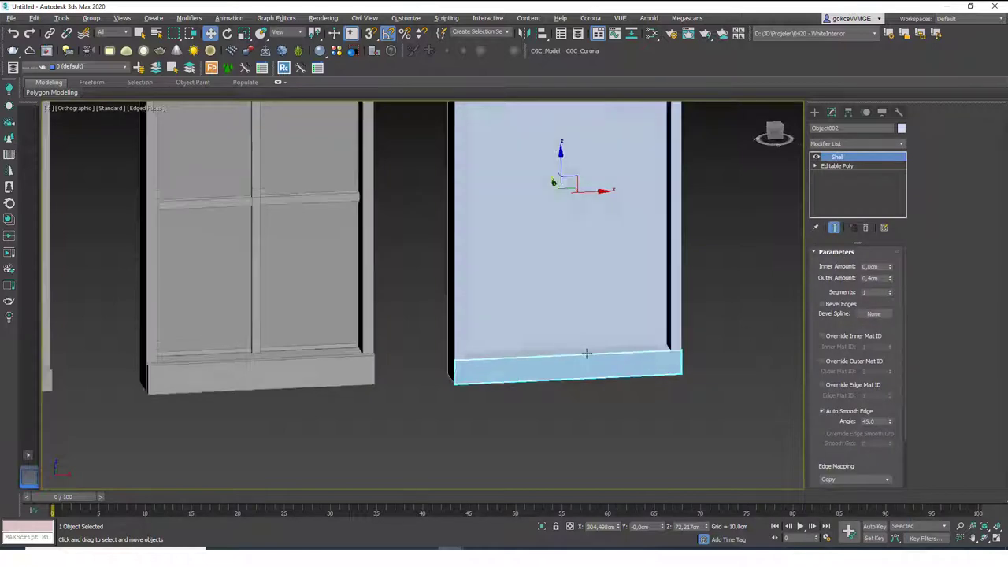
{"action": "middle_click_drag", "start_coordinate": [585, 353], "coordinate": [776, 302], "text": "alt"}
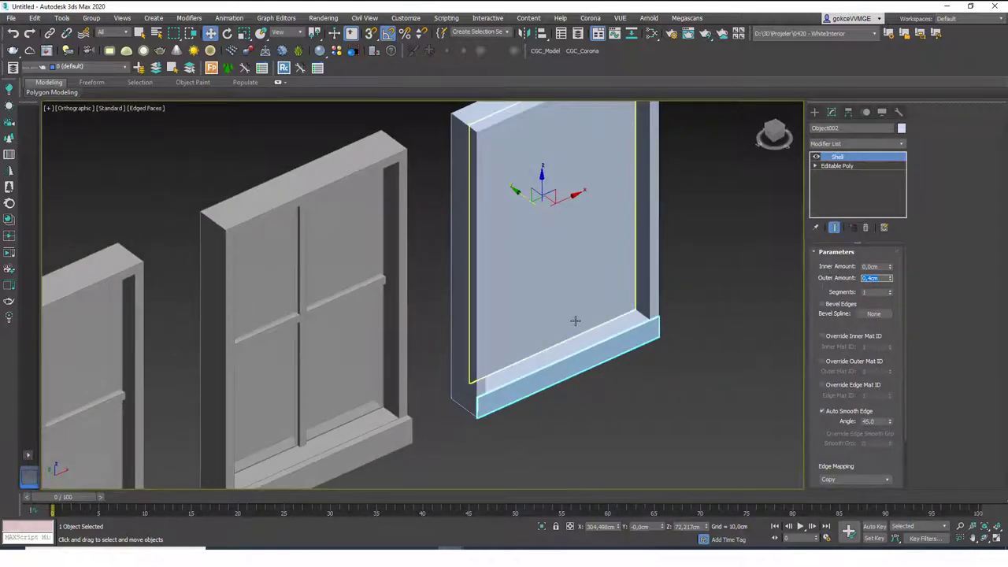
{"action": "middle_click_drag", "start_coordinate": [578, 333], "coordinate": [647, 320], "text": "alt"}
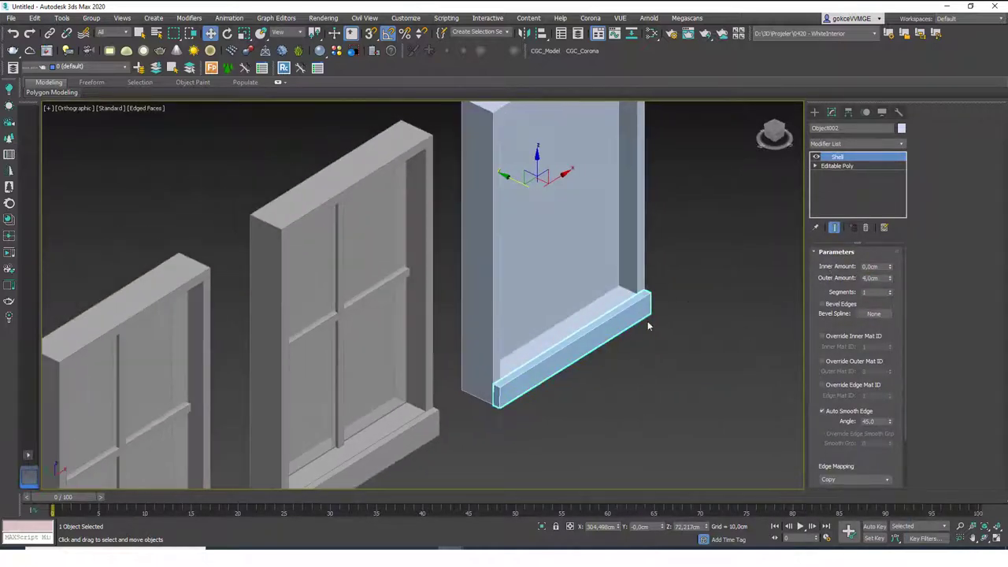
{"action": "left_click", "coordinate": [663, 329]}
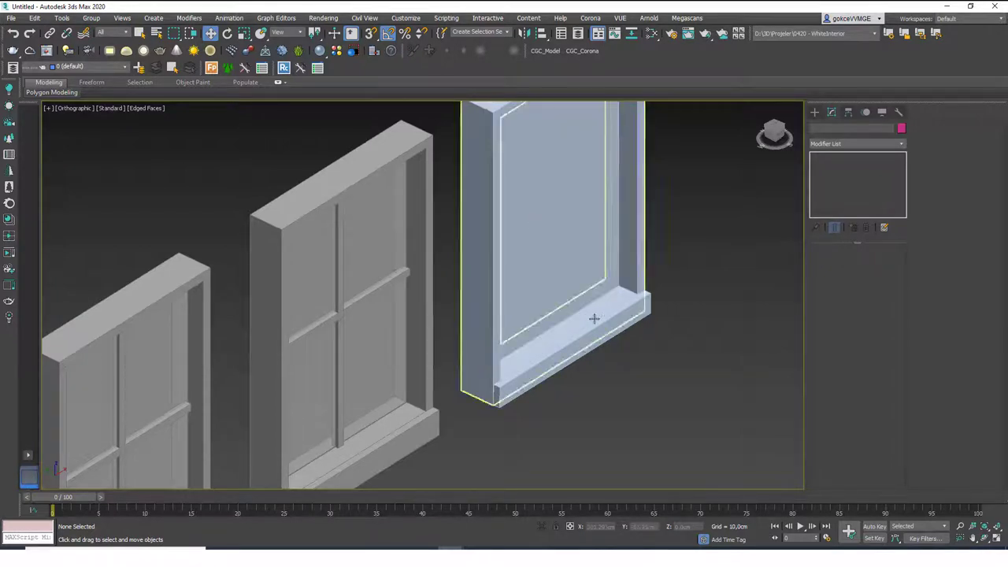
{"action": "middle_click_drag", "start_coordinate": [593, 318], "coordinate": [529, 313], "text": "alt"}
{"action": "scroll", "coordinate": [560, 294], "scroll_direction": "down", "scroll_amount": 3}
{"action": "mouse_move", "coordinate": [529, 313]}
{"action": "middle_mouse_down"}
{"action": "mouse_move", "coordinate": [528, 354]}
{"action": "mouse_move", "coordinate": [540, 346]}
{"action": "mouse_move", "coordinate": [534, 313]}
{"action": "middle_mouse_up"}
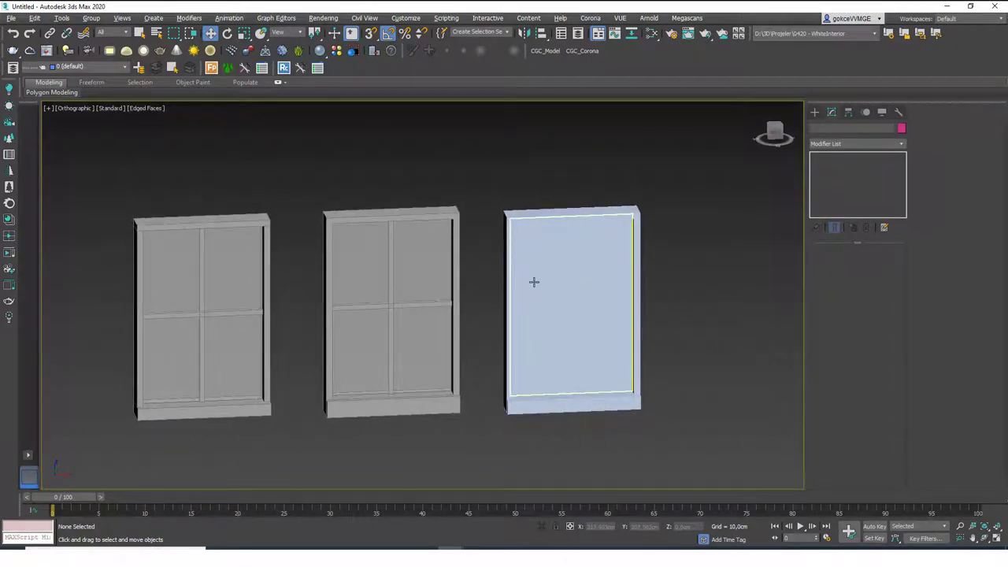
Compare the lower rails of the three windows and the modifier stacks they are built from
{"action": "middle_click_drag", "start_coordinate": [551, 330], "coordinate": [505, 390], "text": "alt"}
{"action": "scroll", "coordinate": [505, 391], "scroll_direction": "up", "scroll_amount": 4}
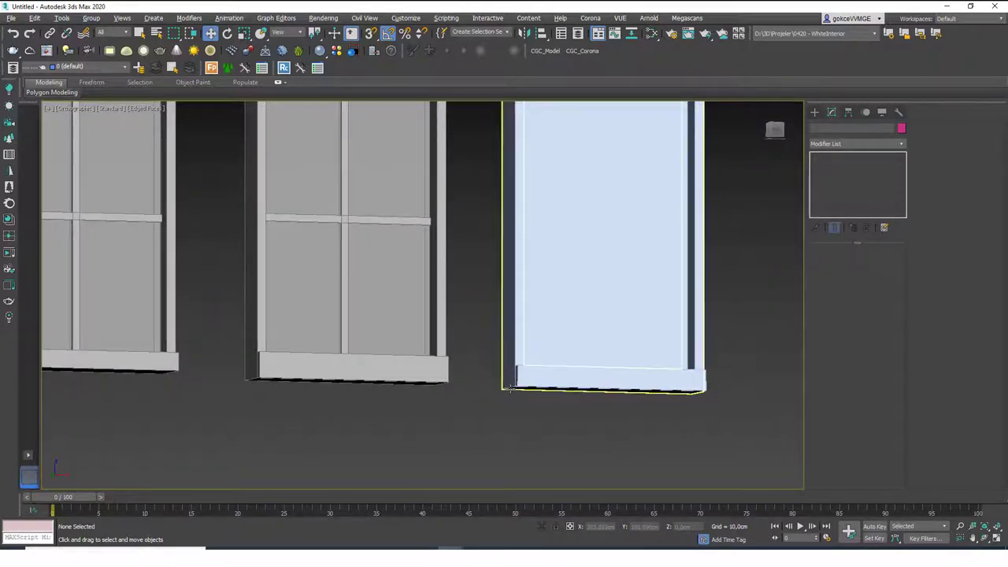
{"action": "left_click", "coordinate": [515, 394]}
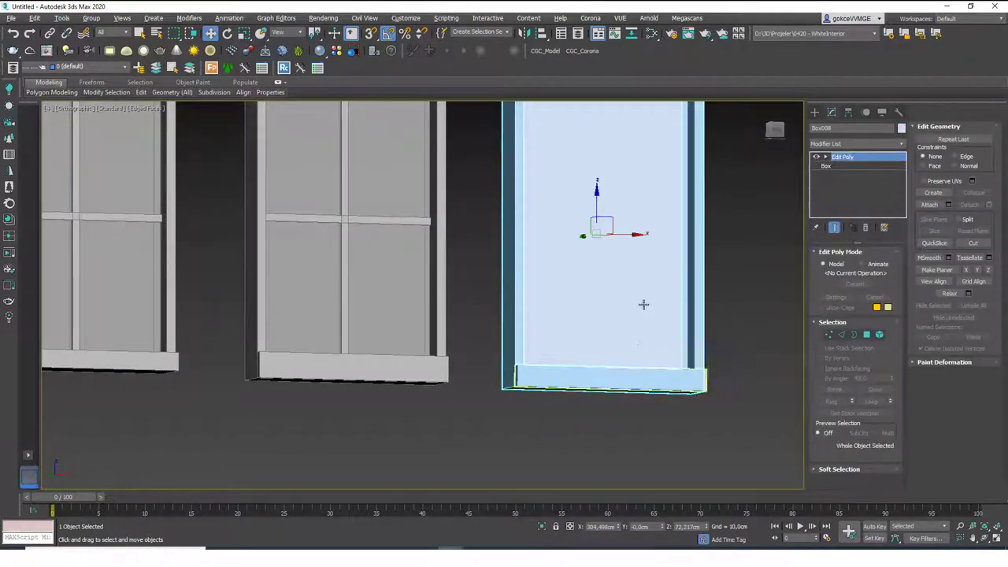
{"action": "middle_click_drag", "start_coordinate": [260, 359], "coordinate": [351, 364]}
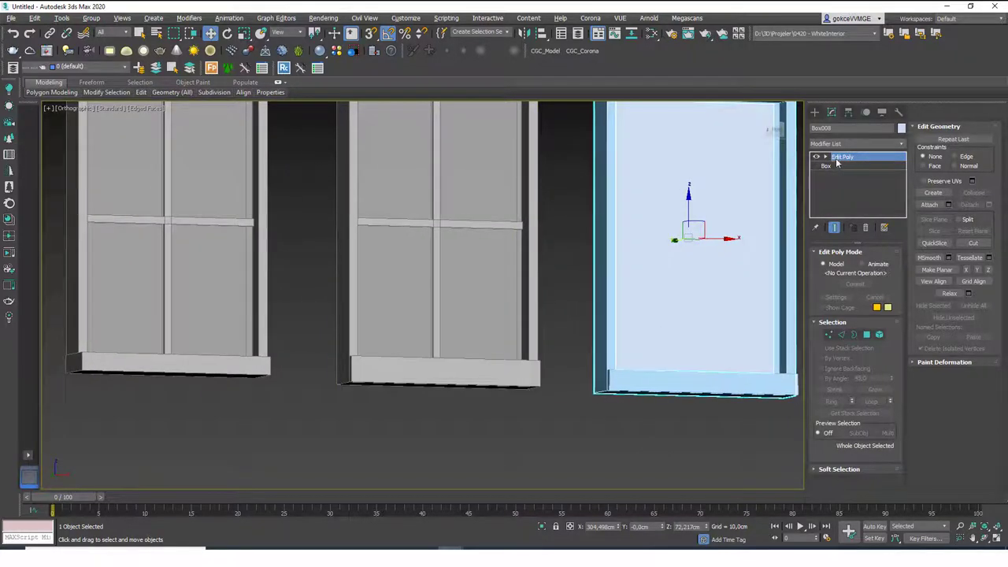
{"action": "left_click", "coordinate": [352, 367]}
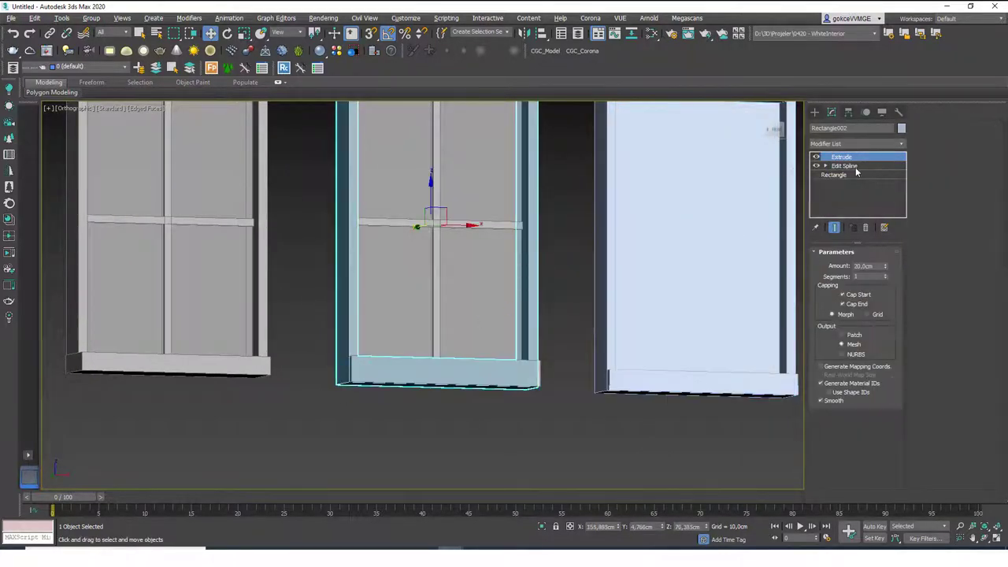
{"action": "middle_click_drag", "start_coordinate": [173, 355], "coordinate": [302, 362]}
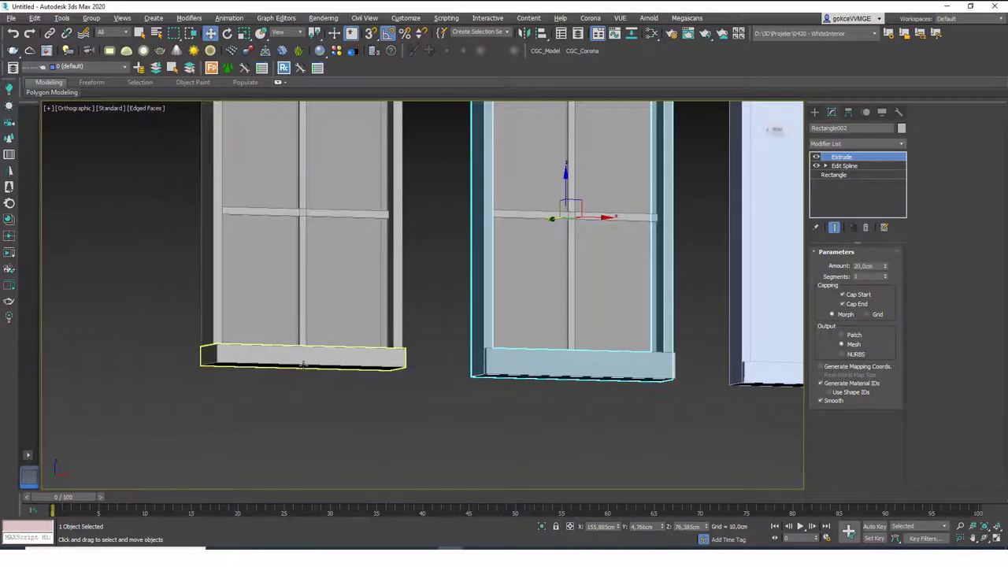
{"action": "left_click", "coordinate": [302, 362]}
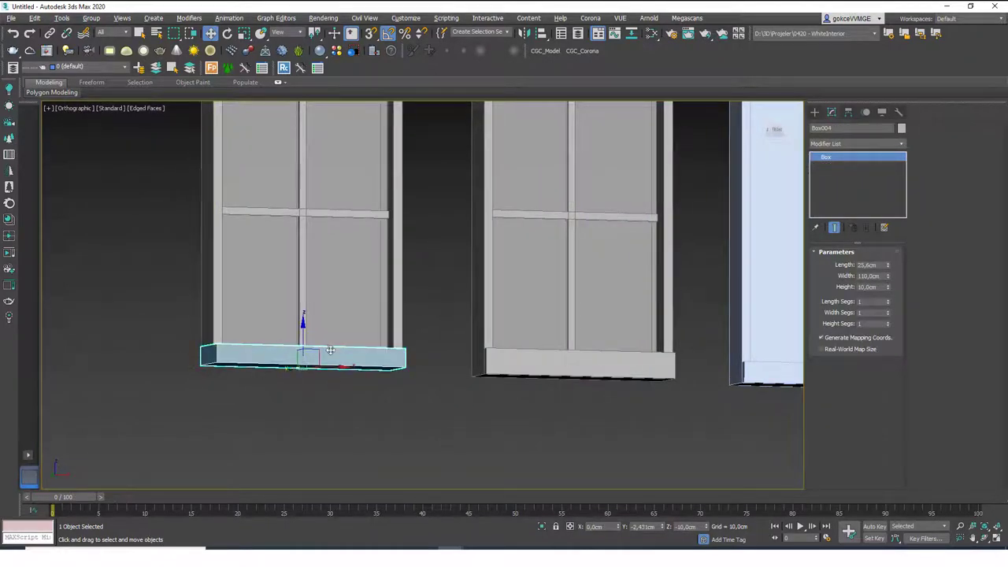
{"action": "middle_click_drag", "start_coordinate": [497, 331], "coordinate": [418, 320]}
{"action": "middle_click_drag", "start_coordinate": [524, 320], "coordinate": [475, 323]}
{"action": "middle_click_drag", "start_coordinate": [573, 381], "coordinate": [459, 381]}
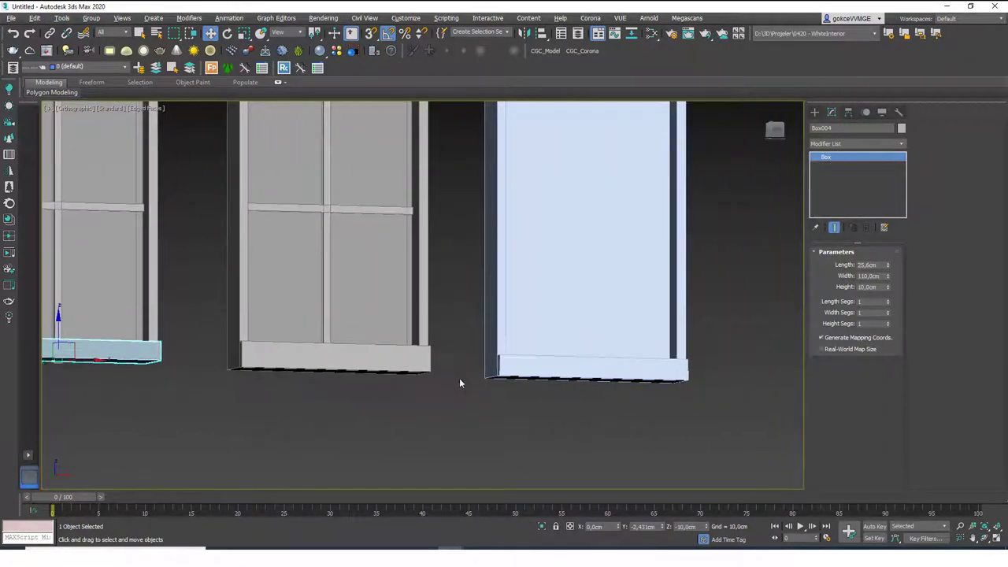
{"action": "key", "text": "f"}
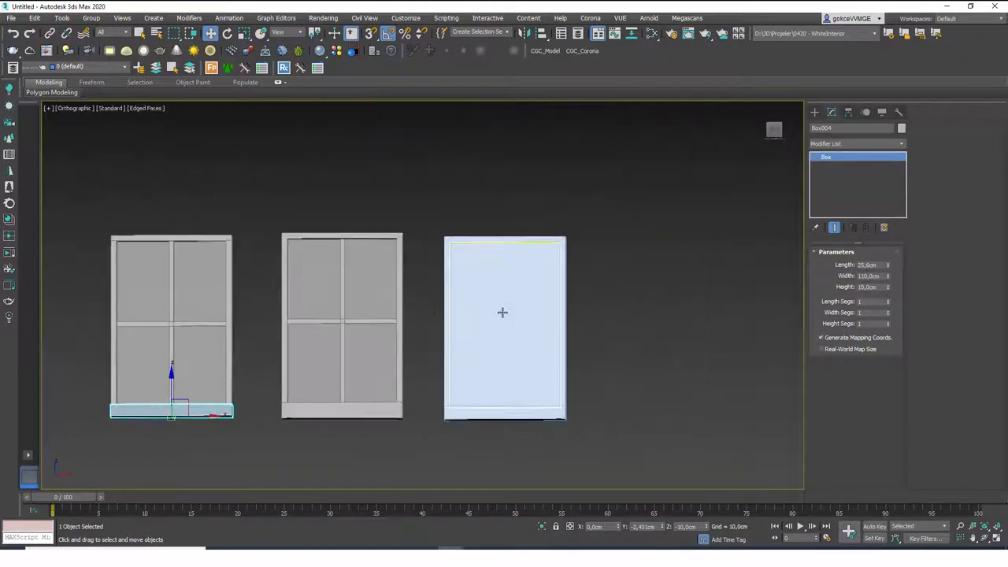
{"action": "key", "text": "z"}
{"action": "scroll", "coordinate": [504, 331], "scroll_direction": "down", "scroll_amount": 6}
{"action": "scroll", "coordinate": [512, 299], "scroll_direction": "up", "scroll_amount": 5}
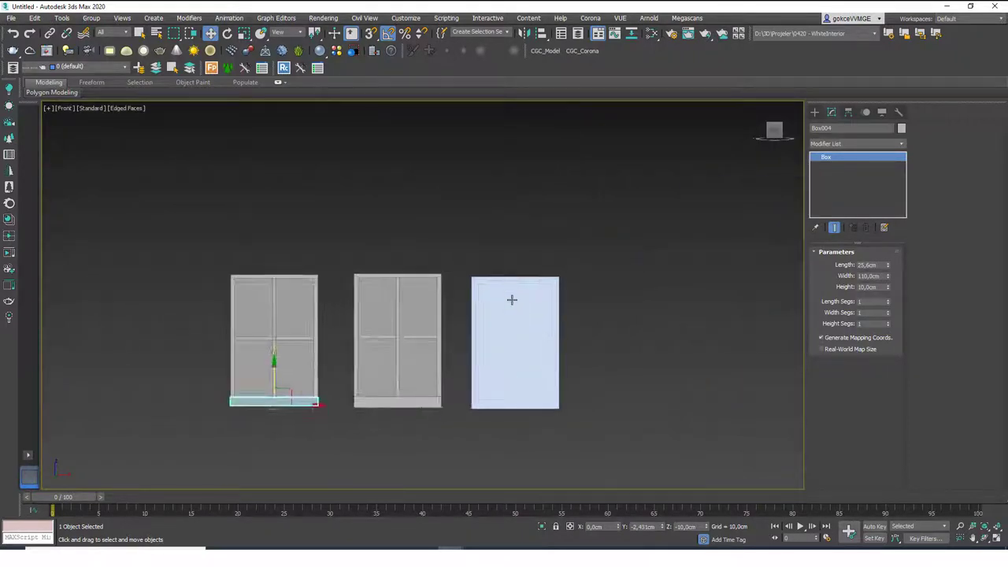
Chamfer the horizontal edges halfway up the third window frame's two side posts by 4 cm
{"action": "left_click", "coordinate": [524, 208]}
{"action": "middle_click_drag", "start_coordinate": [504, 260], "coordinate": [496, 300], "text": "alt"}
{"action": "scroll", "coordinate": [495, 311], "scroll_direction": "up", "scroll_amount": 1}
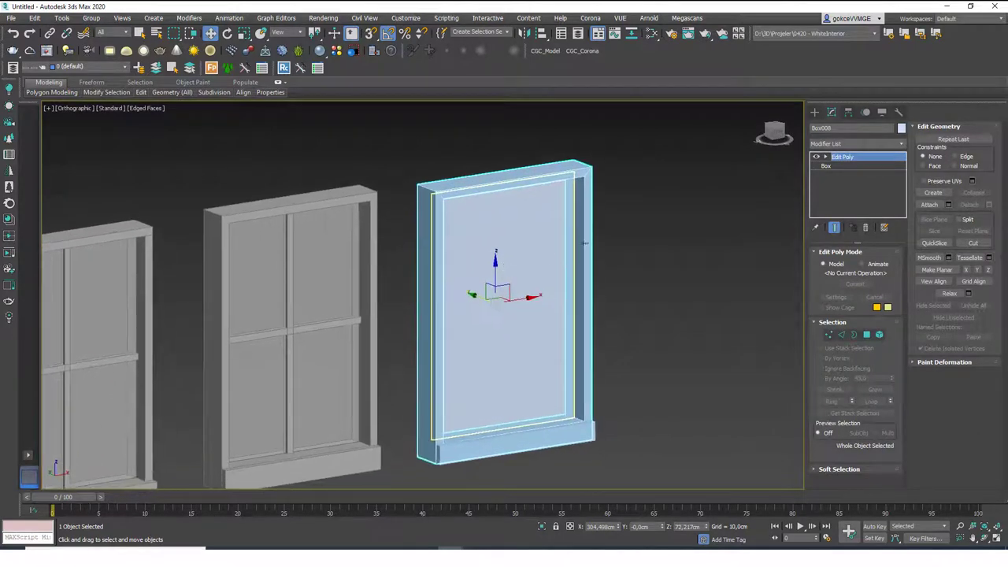
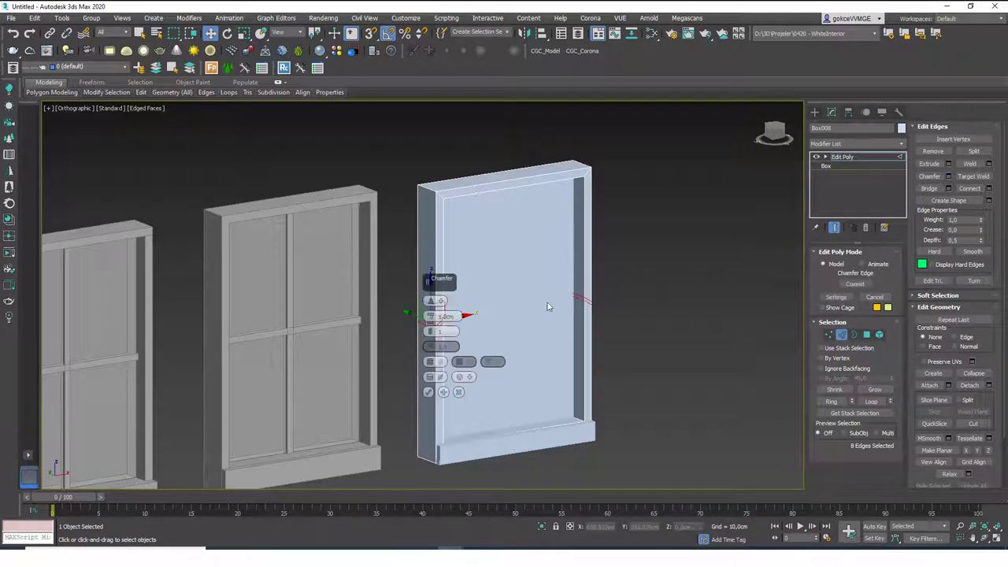
{"action": "left_click_drag", "start_coordinate": [452, 316], "coordinate": [374, 325]}
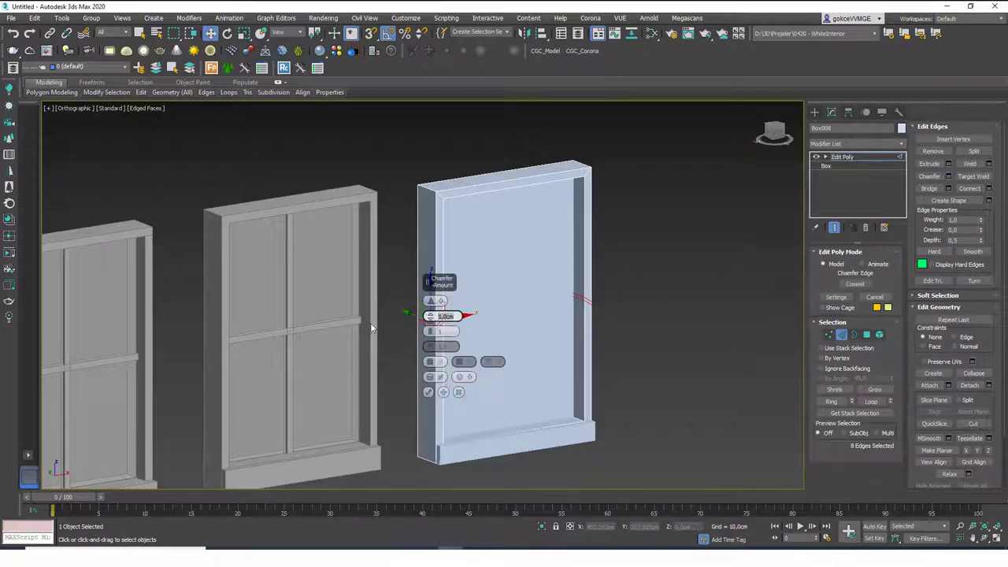
{"action": "type", "text": "4"}
{"action": "key", "text": "Return"}
{"action": "middle_click_drag", "start_coordinate": [374, 326], "coordinate": [371, 320]}
{"action": "left_click", "coordinate": [428, 393]}
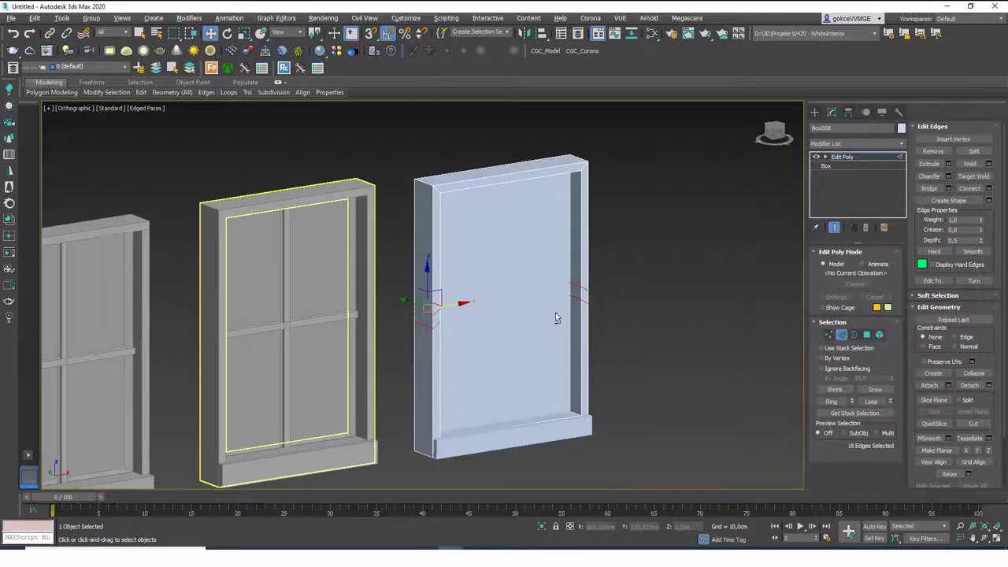
Connect the ring of edges across the frame's inner depth to add an edge loop around the opening
{"action": "middle_click_drag", "start_coordinate": [556, 317], "coordinate": [578, 306], "text": "alt"}
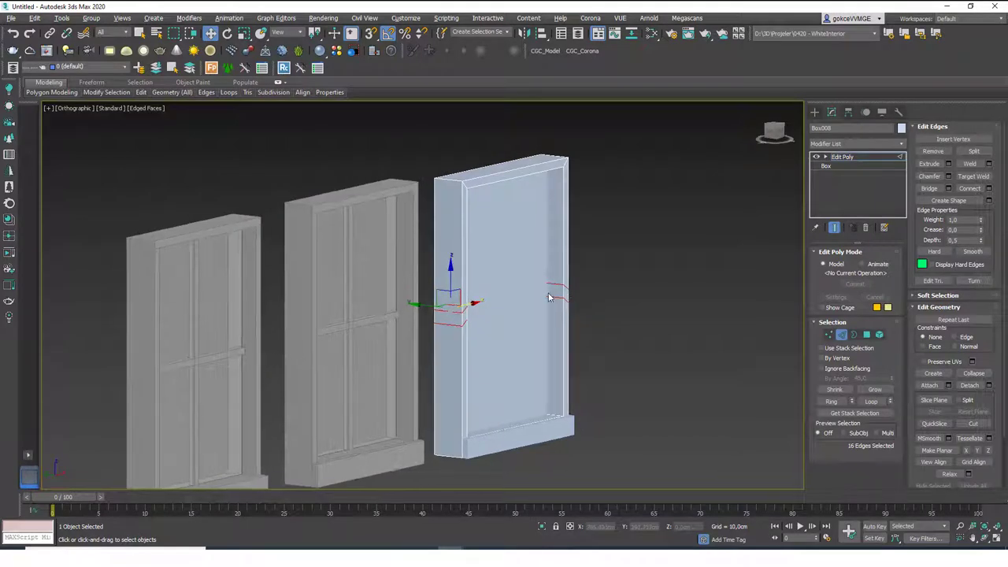
{"action": "scroll", "coordinate": [556, 283], "scroll_direction": "up", "scroll_amount": 5}
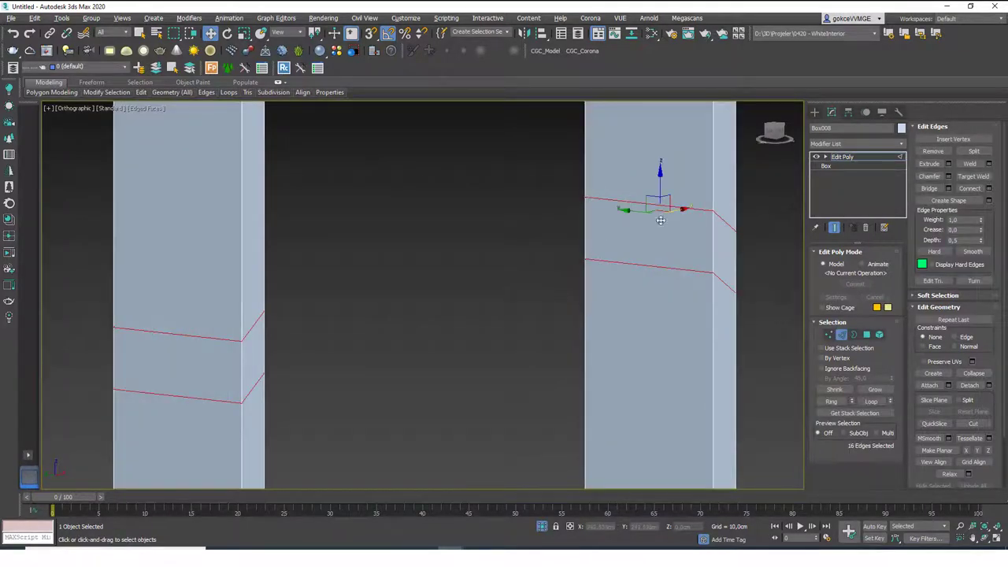
{"action": "scroll", "coordinate": [587, 284], "scroll_direction": "down", "scroll_amount": 5}
{"action": "middle_click_drag", "start_coordinate": [587, 284], "coordinate": [546, 315]}
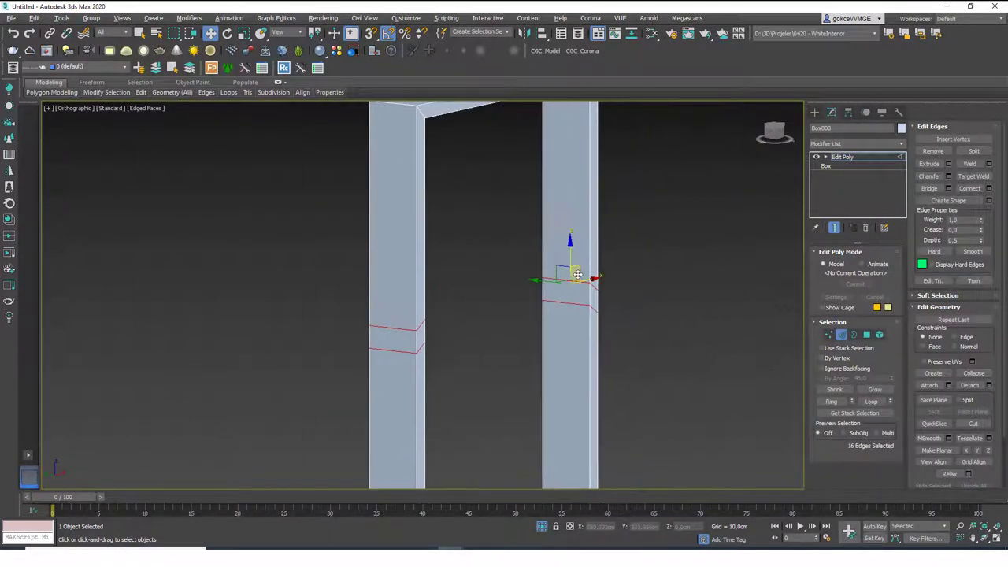
{"action": "left_click", "coordinate": [557, 279]}
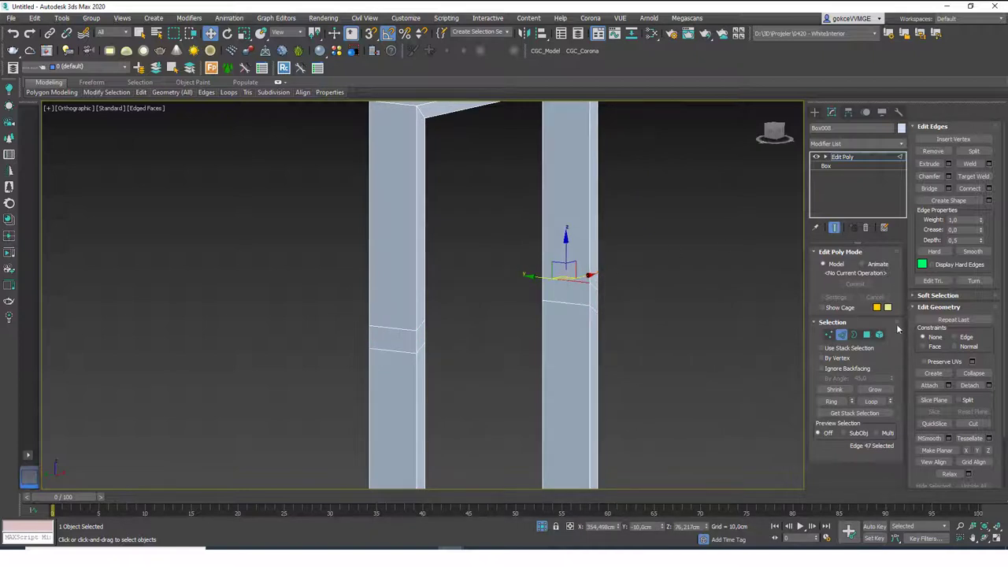
{"action": "left_click", "coordinate": [831, 401]}
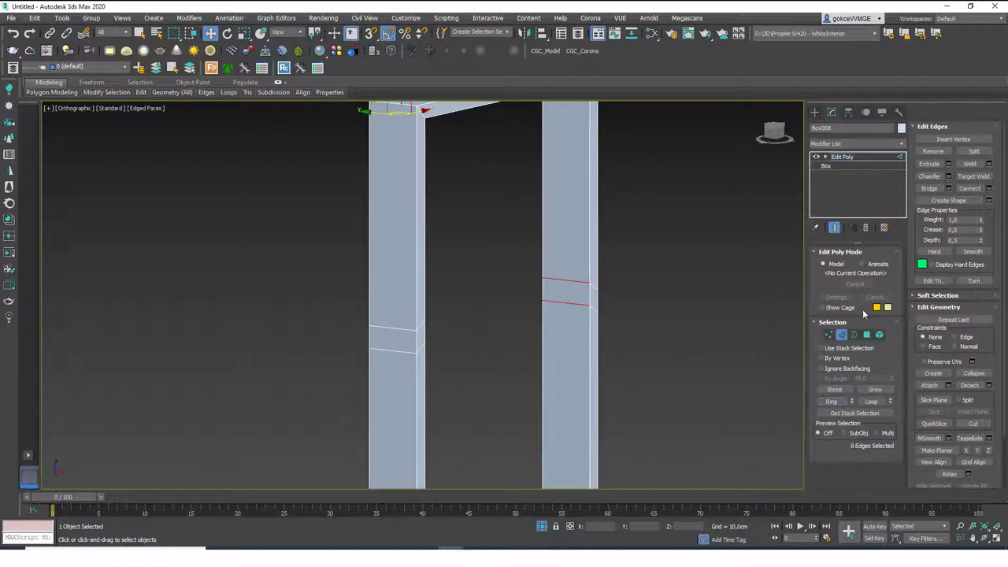
{"action": "left_click", "coordinate": [988, 188]}
{"action": "left_click", "coordinate": [427, 346]}
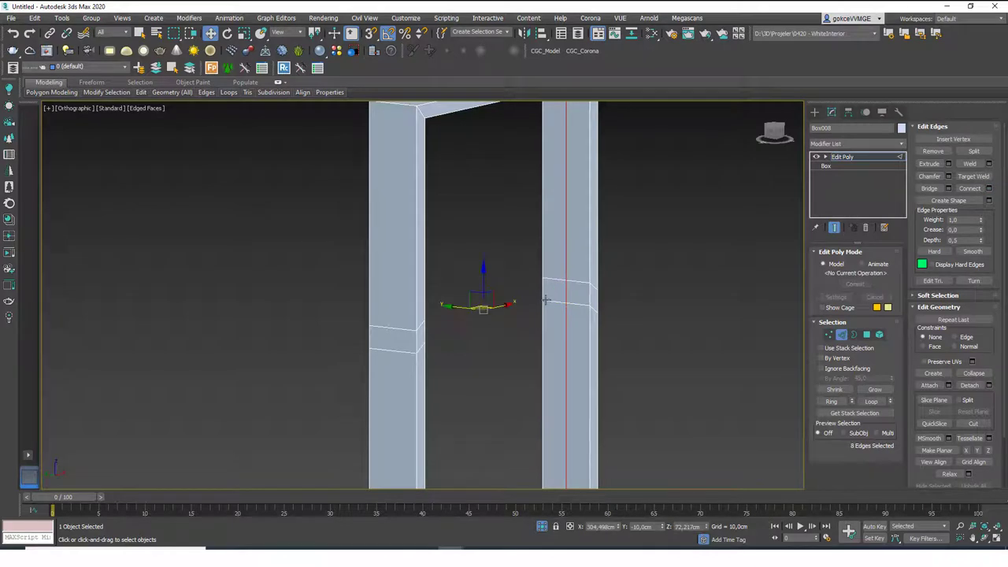
Bridge the facing mid-height polygons on the inner sides of the two posts to form a horizontal bar
{"action": "key", "text": "4"}
{"action": "left_click", "coordinate": [552, 290]}
{"action": "middle_click_drag", "start_coordinate": [554, 289], "coordinate": [436, 316], "text": "alt"}
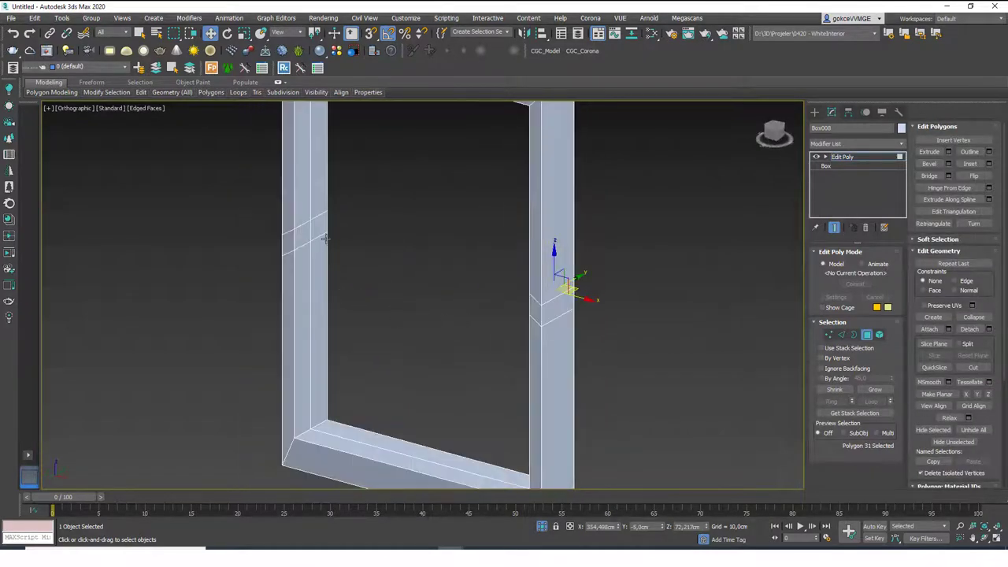
{"action": "left_click", "coordinate": [319, 226], "text": "ctrl"}
{"action": "left_click", "coordinate": [933, 176]}
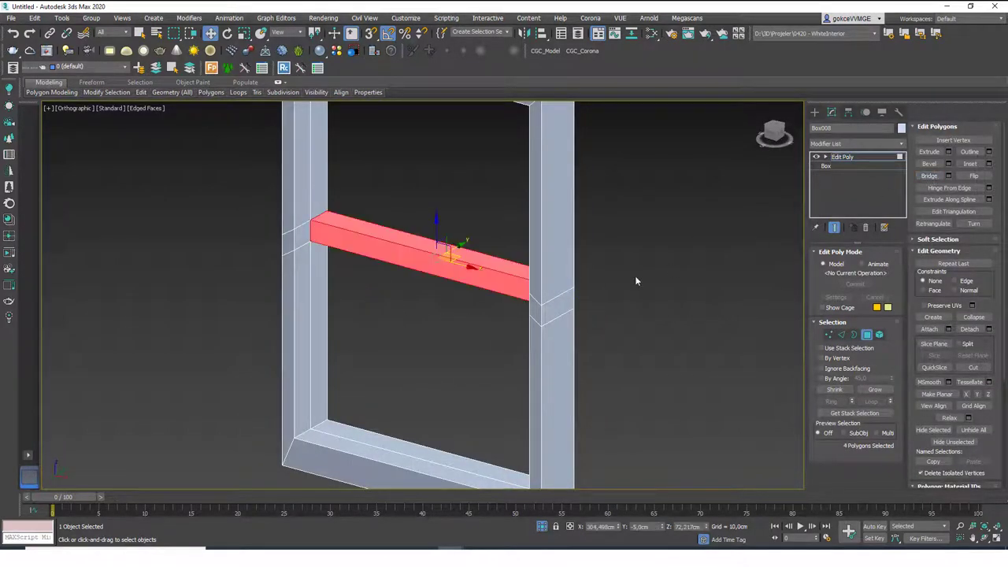
{"action": "middle_click_drag", "start_coordinate": [634, 275], "coordinate": [465, 331], "text": "alt"}
{"action": "scroll", "coordinate": [466, 331], "scroll_direction": "down", "scroll_amount": 5}
{"action": "left_click", "coordinate": [569, 303]}
Slim the horizontal bar by lowering its top polygon to about Z 72.3 cm
{"action": "middle_click_drag", "start_coordinate": [566, 307], "coordinate": [515, 326], "text": "alt"}
{"action": "scroll", "coordinate": [469, 291], "scroll_direction": "up", "scroll_amount": 5}
{"action": "middle_click_drag", "start_coordinate": [454, 282], "coordinate": [472, 277], "text": "alt"}
{"action": "scroll", "coordinate": [471, 276], "scroll_direction": "up", "scroll_amount": 2}
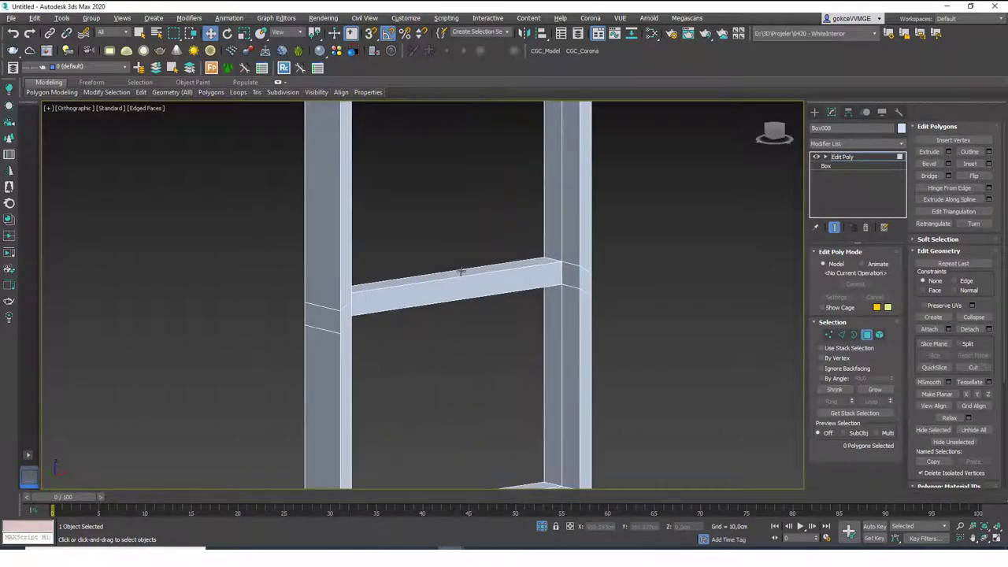
{"action": "left_click", "coordinate": [458, 270]}
{"action": "left_click_drag", "start_coordinate": [440, 237], "coordinate": [441, 259]}
{"action": "middle_click_drag", "start_coordinate": [441, 259], "coordinate": [441, 291], "text": "alt"}
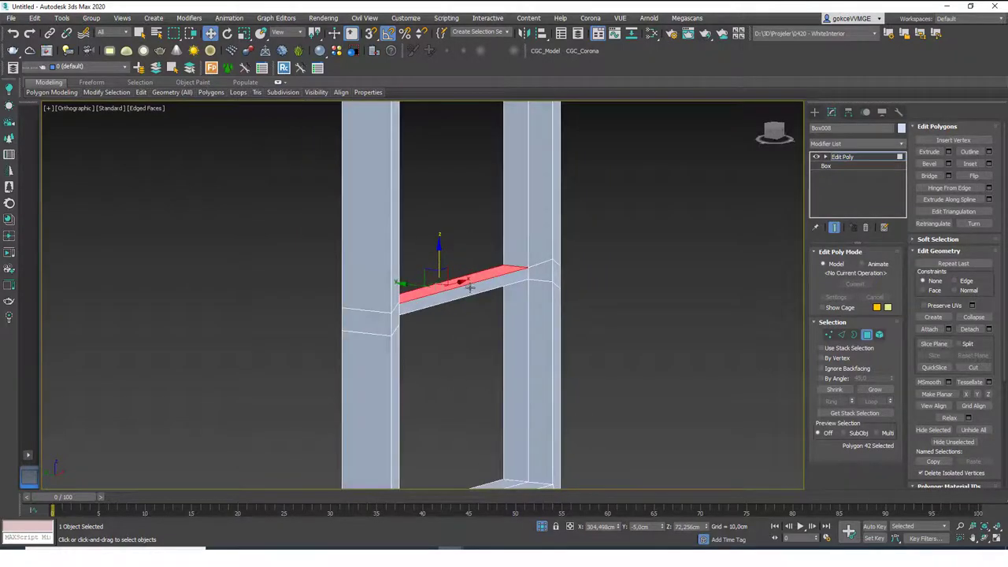
{"action": "left_click", "coordinate": [440, 291]}
{"action": "mouse_move", "coordinate": [440, 291]}
{"action": "left_mouse_down"}
{"action": "mouse_move", "coordinate": [417, 288]}
{"action": "mouse_move", "coordinate": [433, 290]}
{"action": "left_mouse_up"}
{"action": "middle_click_drag", "start_coordinate": [433, 290], "coordinate": [470, 281], "text": "alt"}
{"action": "scroll", "coordinate": [469, 280], "scroll_direction": "down", "scroll_amount": 5}
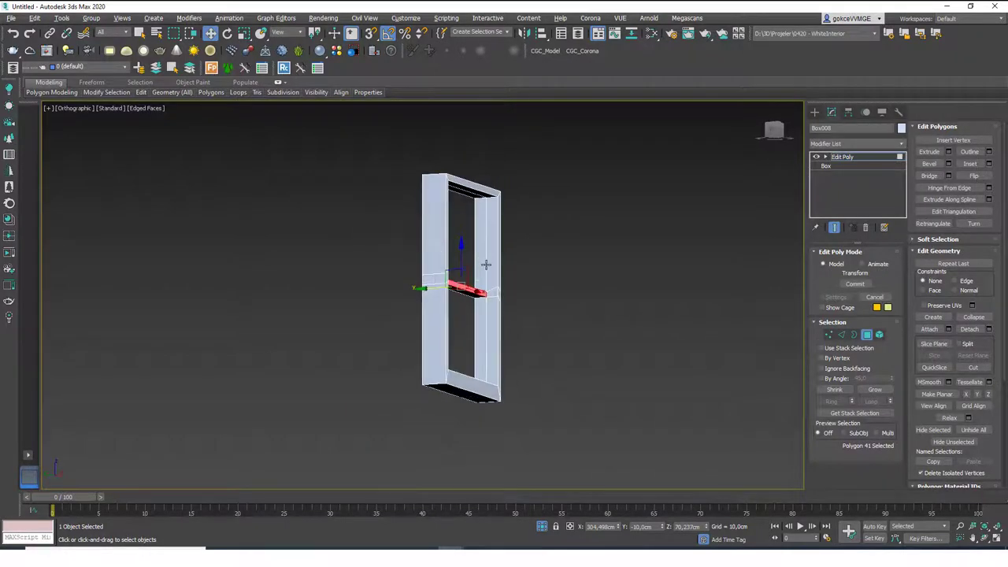
Move the edge loop around the frame's inner opening back to about Y -5.1 cm to reduce the bar's depth
{"action": "key", "text": "2"}
{"action": "double_click", "coordinate": [486, 264]}
{"action": "middle_click_drag", "start_coordinate": [468, 282], "coordinate": [448, 303], "text": "alt"}
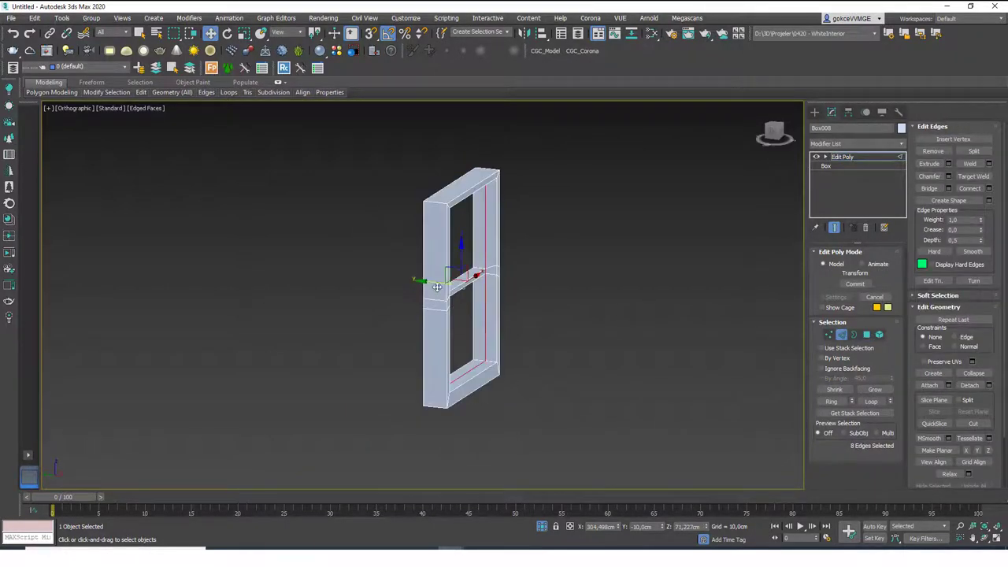
{"action": "left_click_drag", "start_coordinate": [437, 283], "coordinate": [432, 281]}
Connect the horizontal edges of the top and bottom rails at mid-width and chamfer the resulting edges into a pair
{"action": "middle_click_drag", "start_coordinate": [431, 281], "coordinate": [464, 232], "text": "alt"}
{"action": "scroll", "coordinate": [470, 216], "scroll_direction": "up", "scroll_amount": 1}
{"action": "key", "text": "2"}
{"action": "left_click_drag", "start_coordinate": [480, 243], "coordinate": [455, 259]}
{"action": "key", "text": "2"}
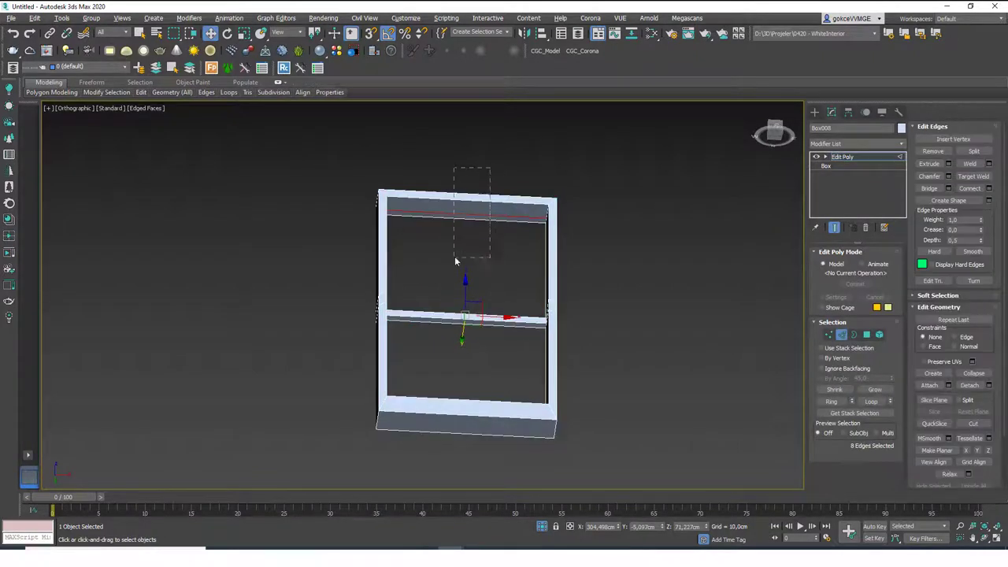
{"action": "middle_click_drag", "start_coordinate": [454, 261], "coordinate": [481, 414], "text": "alt"}
{"action": "left_click_drag", "start_coordinate": [481, 414], "coordinate": [469, 494], "text": "ctrl"}
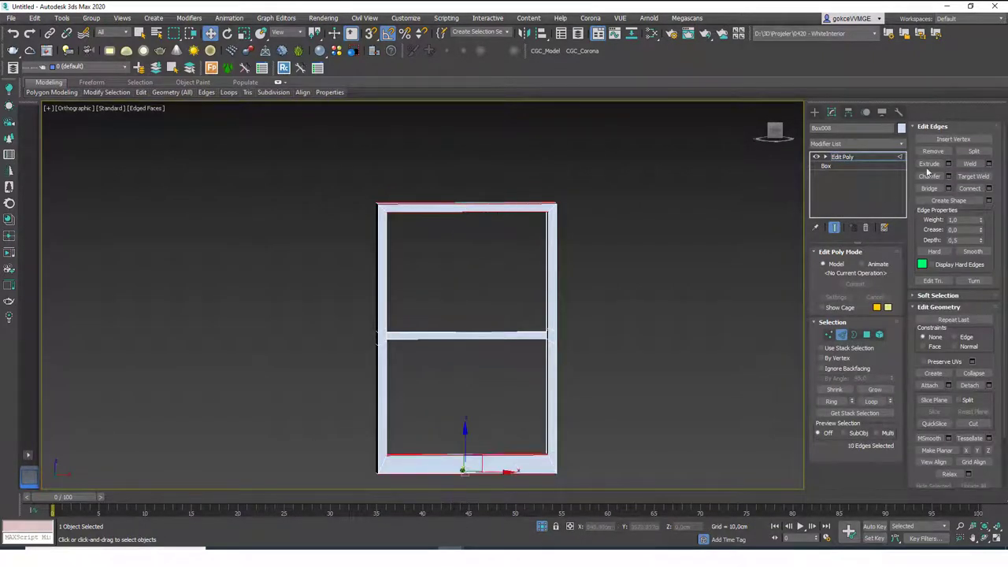
{"action": "left_click", "coordinate": [988, 189]}
{"action": "left_click", "coordinate": [428, 347]}
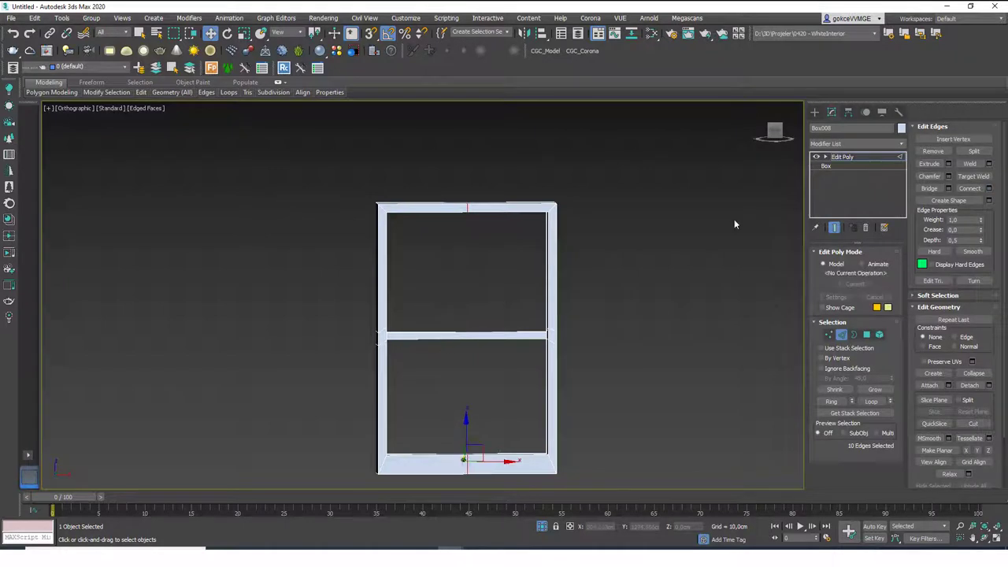
{"action": "left_click", "coordinate": [948, 176]}
{"action": "left_click", "coordinate": [427, 391]}
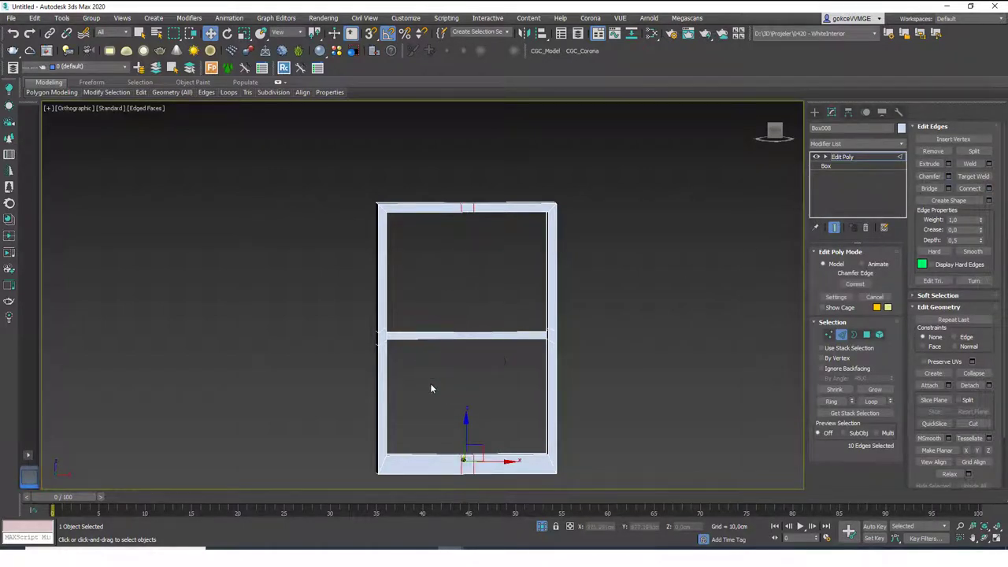
Bridge the facing middle polygons of the top and bottom rails to form a vertical bar
{"action": "middle_click_drag", "start_coordinate": [431, 386], "coordinate": [454, 367], "text": "alt"}
{"action": "left_click", "coordinate": [465, 247]}
{"action": "key", "text": "4"}
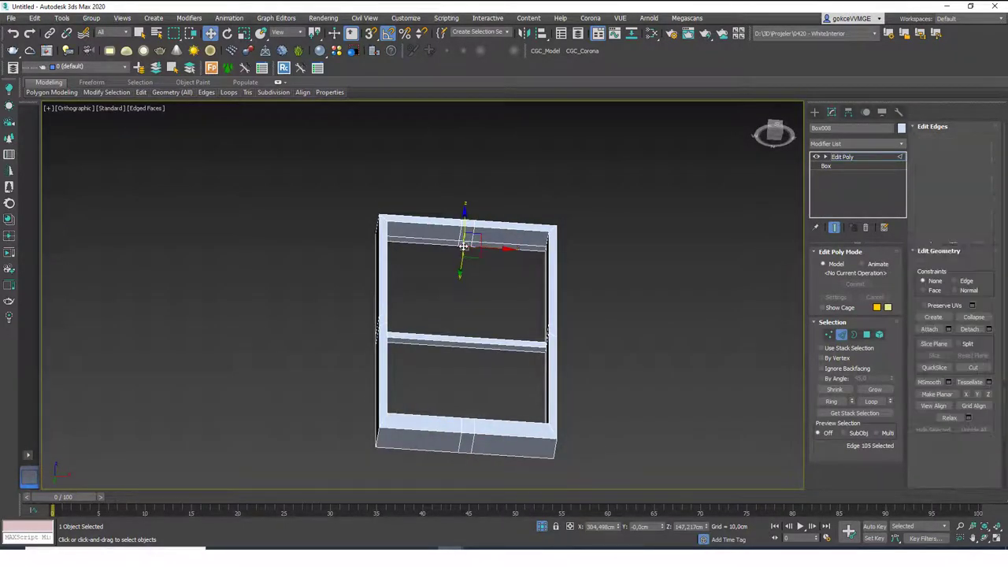
{"action": "left_click", "coordinate": [466, 241]}
{"action": "middle_click_drag", "start_coordinate": [468, 269], "coordinate": [463, 383], "text": "alt"}
{"action": "left_click", "coordinate": [464, 385], "text": "ctrl"}
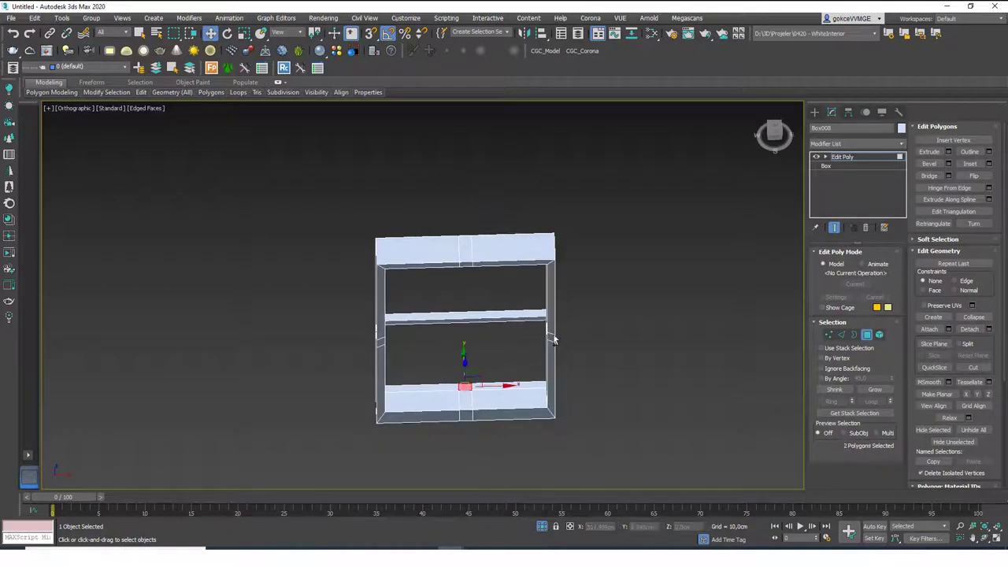
{"action": "left_click", "coordinate": [929, 176]}
Narrow the vertical bar by scaling its vertices together along X, and end the frame's isolation
{"action": "middle_click_drag", "start_coordinate": [452, 307], "coordinate": [458, 262], "text": "alt"}
{"action": "key", "text": "1"}
{"action": "left_click_drag", "start_coordinate": [442, 171], "coordinate": [462, 474]}
{"action": "left_click_drag", "start_coordinate": [444, 162], "coordinate": [488, 489], "text": "ctrl"}
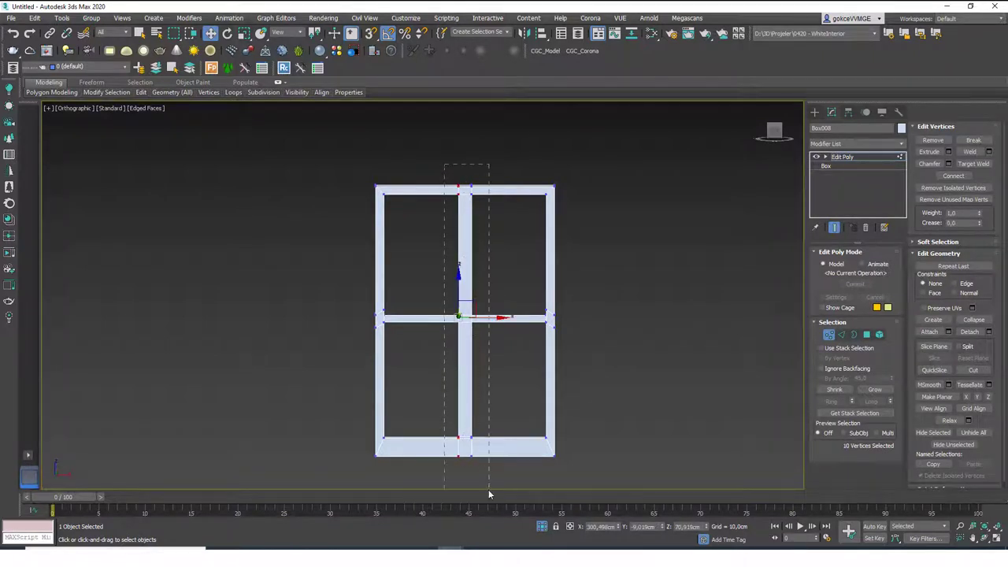
{"action": "key", "text": "r"}
{"action": "left_click_drag", "start_coordinate": [510, 317], "coordinate": [483, 315]}
{"action": "left_click", "coordinate": [626, 264]}
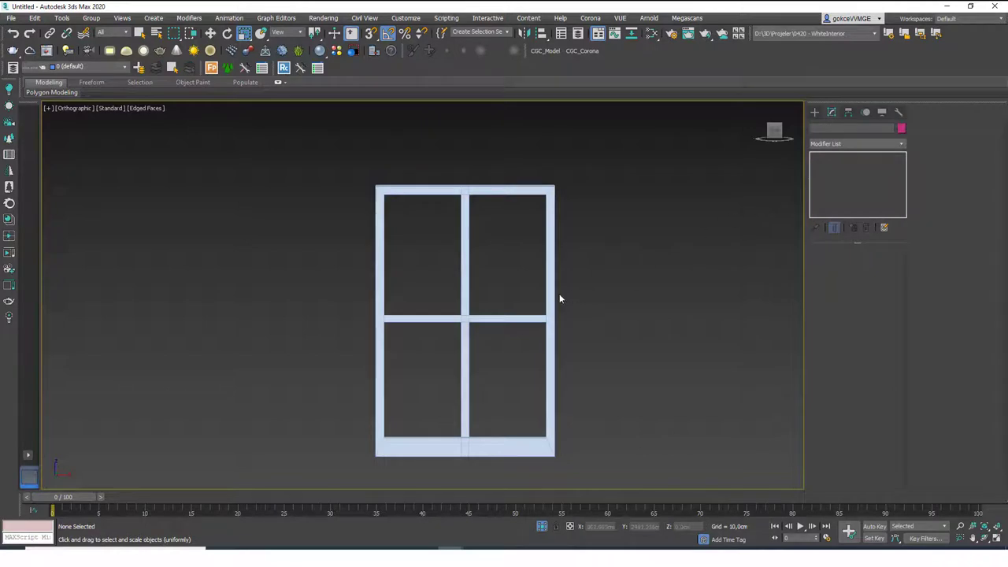
{"action": "right_click", "coordinate": [620, 214]}
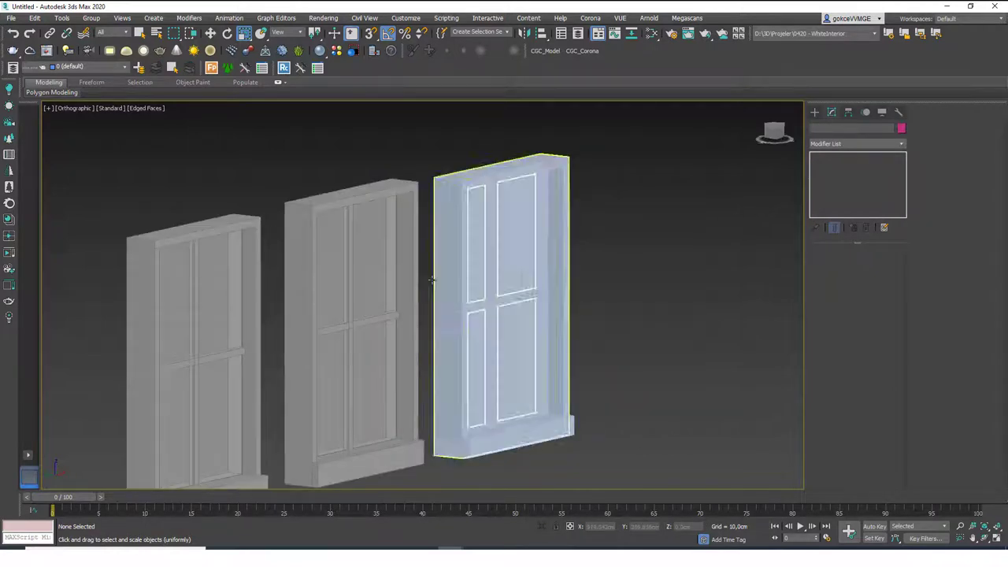
Move the third window's glass pane back to about Y 18 cm, behind the bars
{"action": "scroll", "coordinate": [432, 279], "scroll_direction": "down", "scroll_amount": 3}
{"action": "middle_click_drag", "start_coordinate": [477, 293], "coordinate": [313, 306], "text": "alt"}
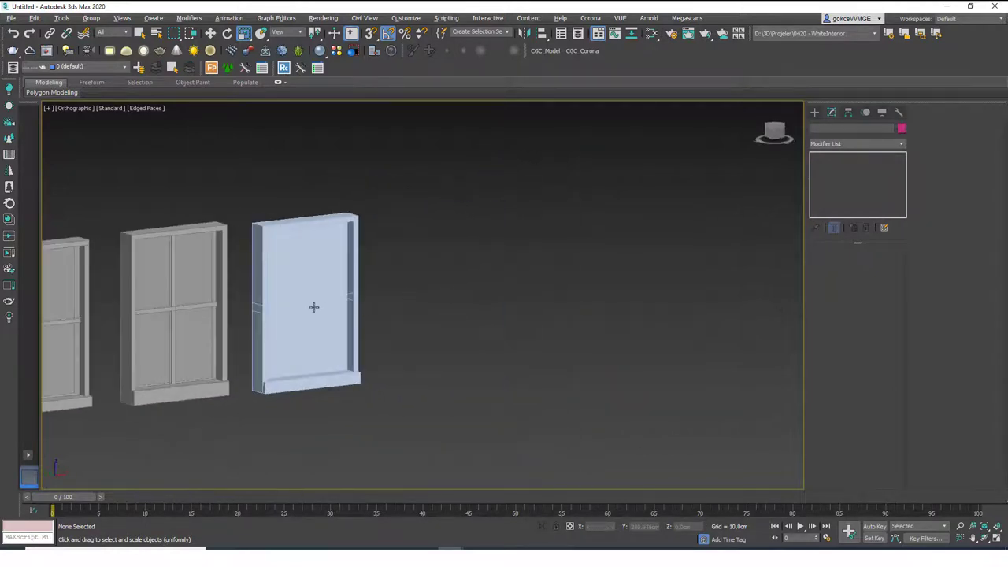
{"action": "key", "text": "z"}
{"action": "left_click", "coordinate": [589, 241]}
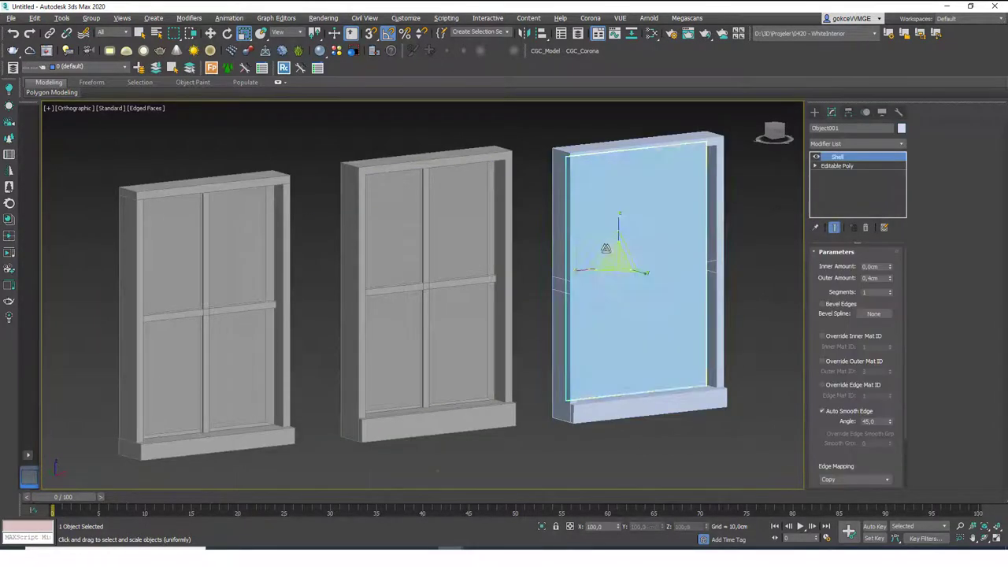
{"action": "middle_click_drag", "start_coordinate": [589, 241], "coordinate": [593, 243], "text": "alt"}
{"action": "left_click_drag", "start_coordinate": [593, 243], "coordinate": [591, 239]}
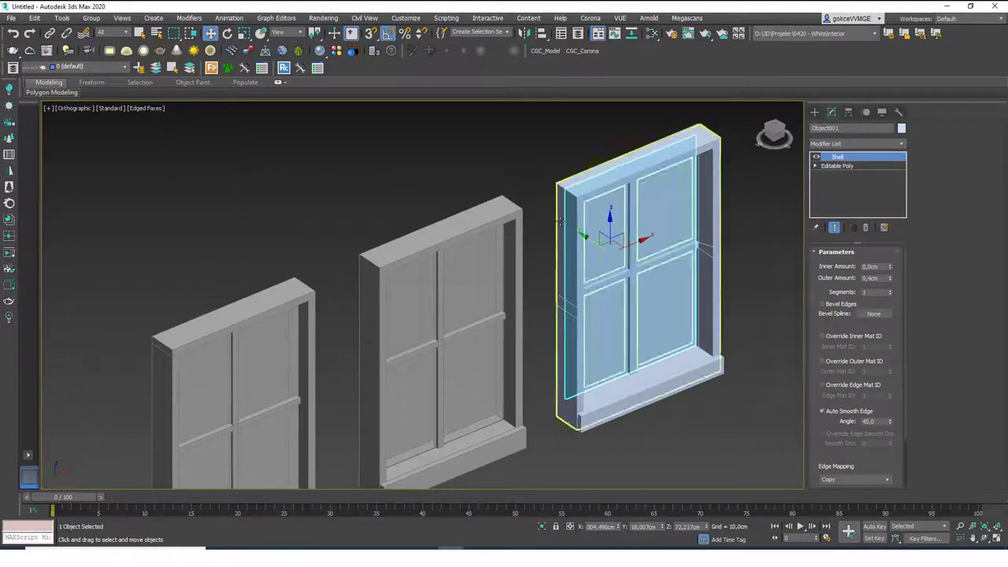
{"action": "left_click", "coordinate": [538, 252]}
Assign a grey custom object color to the three objects of the third window
{"action": "scroll", "coordinate": [470, 307], "scroll_direction": "down", "scroll_amount": 3}
{"action": "mouse_move", "coordinate": [470, 307]}
{"action": "middle_mouse_down", "text": "alt"}
{"action": "mouse_move", "coordinate": [459, 311]}
{"action": "mouse_move", "coordinate": [481, 299]}
{"action": "middle_mouse_up", "text": "alt"}
{"action": "left_click_drag", "start_coordinate": [625, 174], "coordinate": [485, 408]}
{"action": "left_click", "coordinate": [902, 128]}
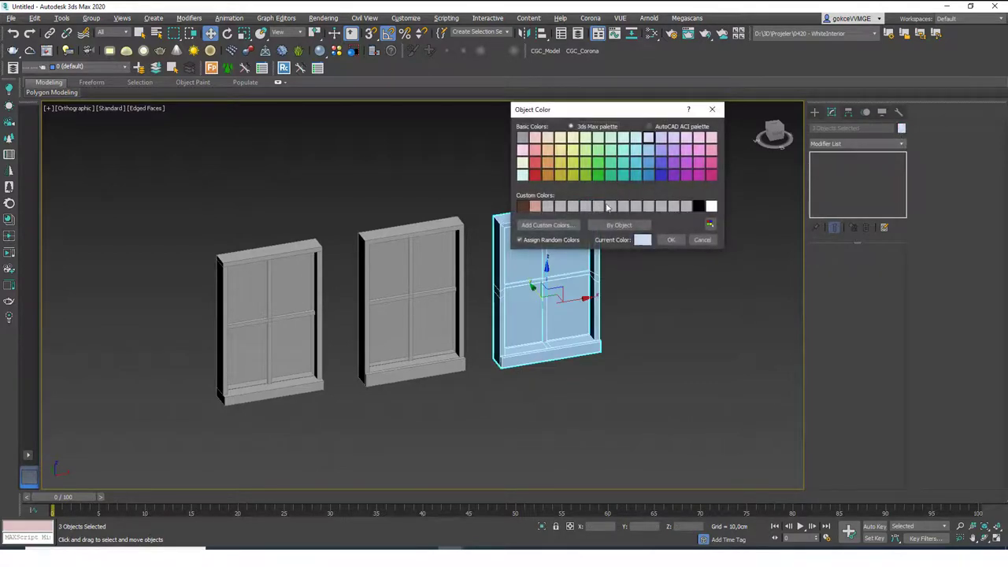
{"action": "left_click", "coordinate": [597, 206]}
{"action": "left_click", "coordinate": [669, 238]}
{"action": "left_click", "coordinate": [652, 271]}
Turn off the edged-faces display to show all three windows with default shading
{"action": "scroll", "coordinate": [551, 368], "scroll_direction": "down", "scroll_amount": 2}
{"action": "mouse_move", "coordinate": [551, 368]}
{"action": "middle_mouse_down", "text": "alt"}
{"action": "mouse_move", "coordinate": [507, 382]}
{"action": "mouse_move", "coordinate": [481, 376]}
{"action": "mouse_move", "coordinate": [482, 355]}
{"action": "mouse_move", "coordinate": [492, 355]}
{"action": "mouse_move", "coordinate": [494, 303]}
{"action": "middle_mouse_up", "text": "alt"}
{"action": "key", "text": "F4"}
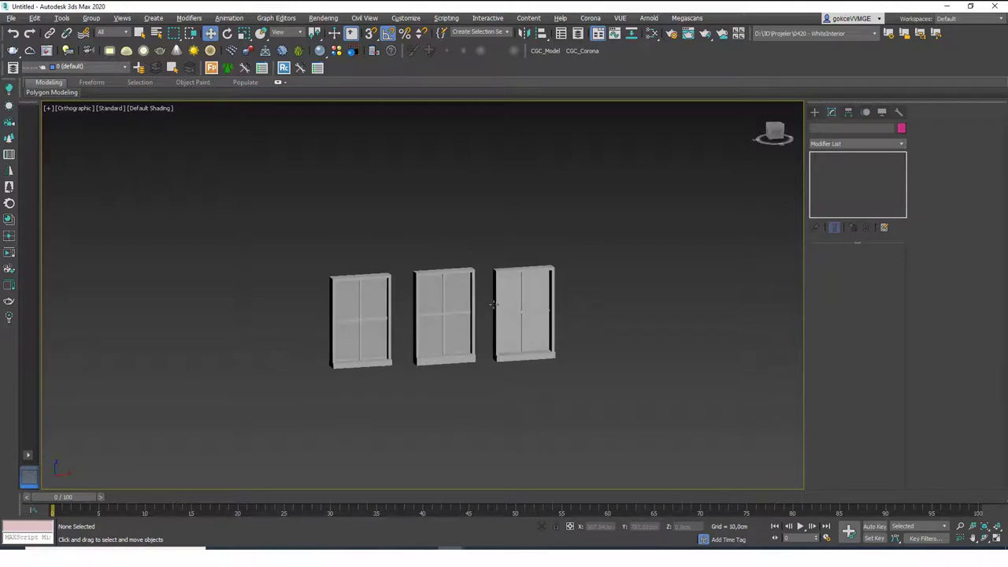